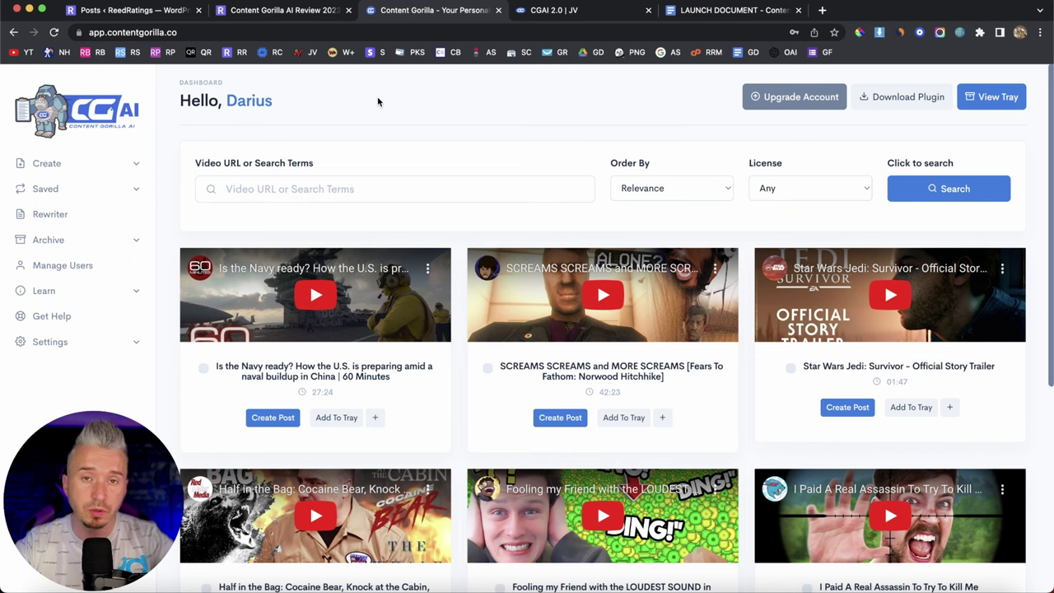
Read the ReedRatings Content Gorilla AI Review's feature sections, through the paraphraser, outline creator and text-to-image parts
click(288, 12)
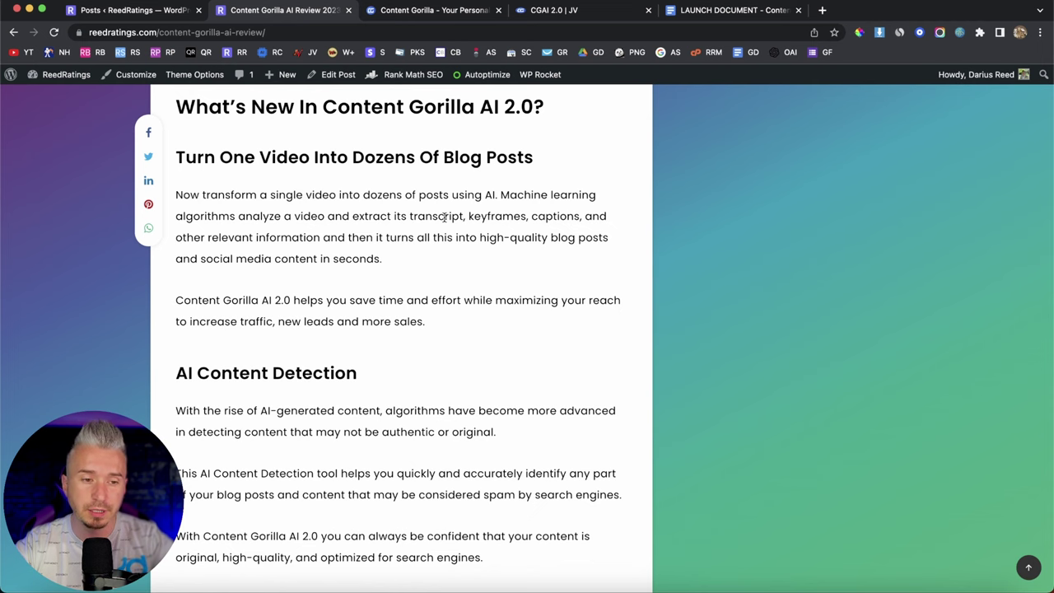
scroll(445, 216, up, 1)
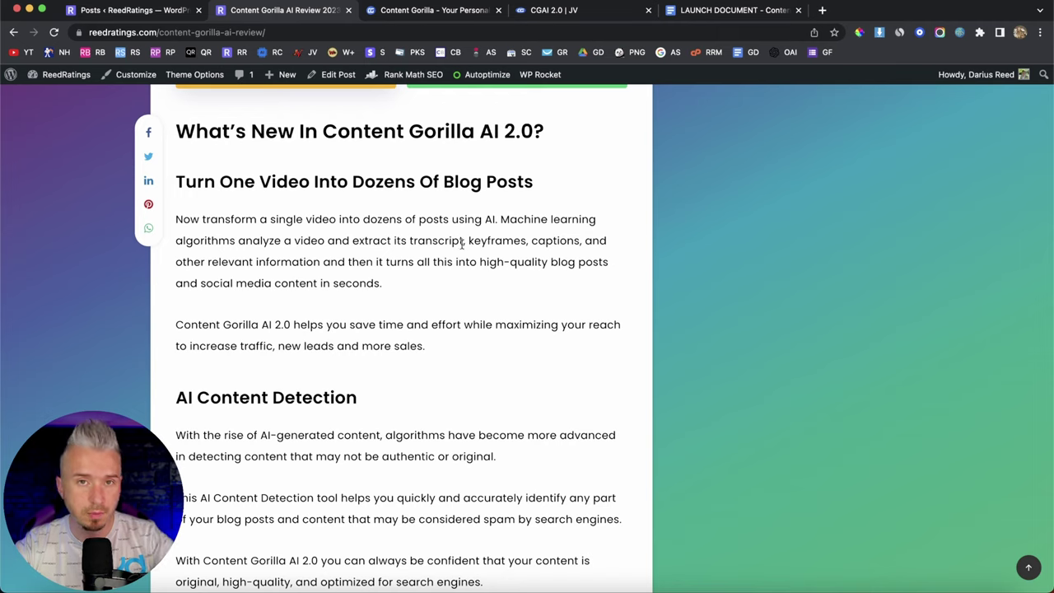
scroll(462, 244, down, 5)
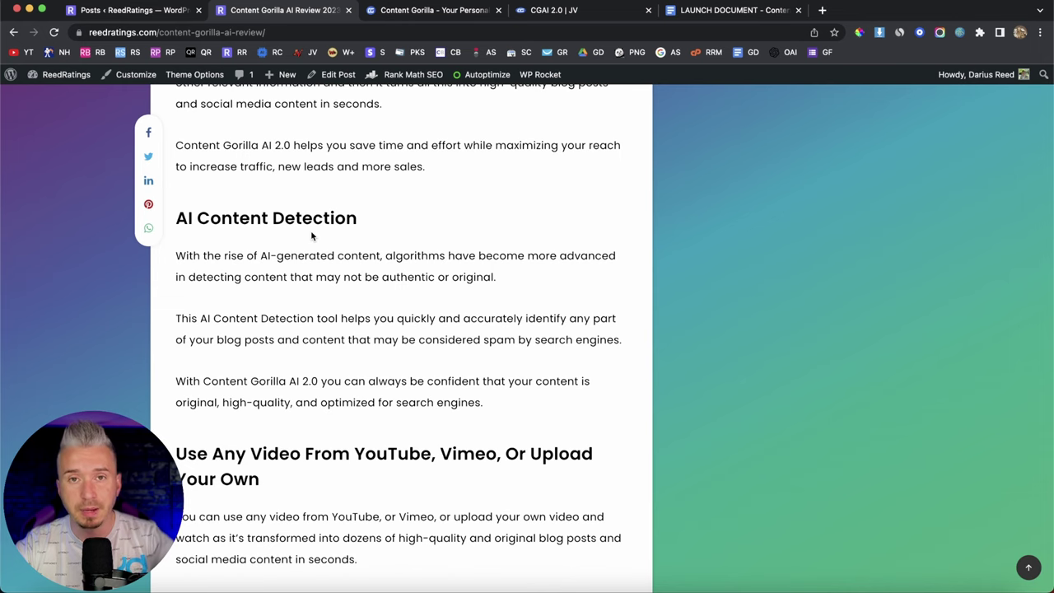
scroll(310, 223, down, 1)
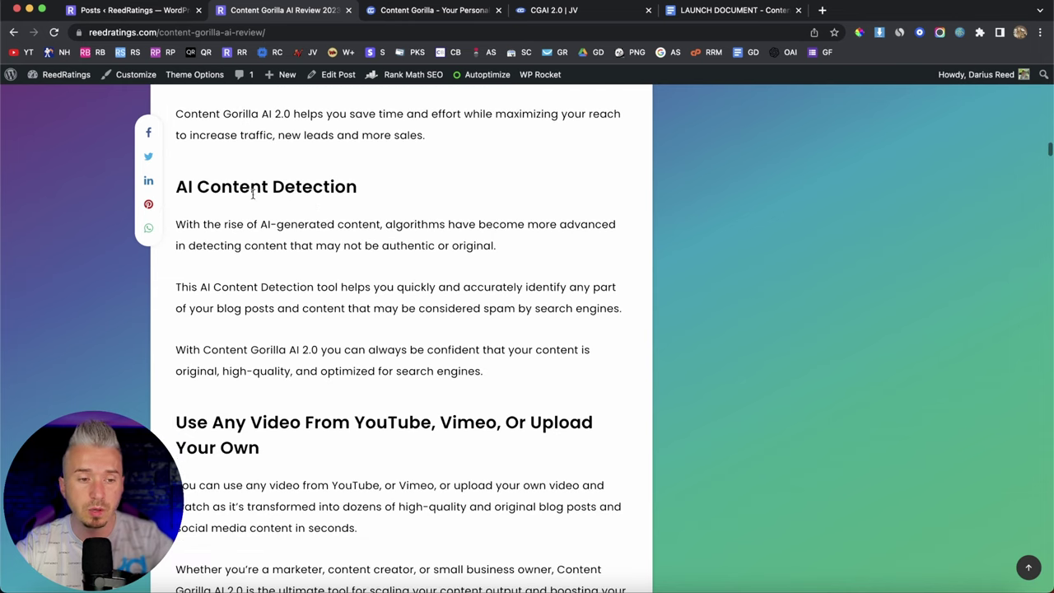
scroll(310, 197, down, 3)
scroll(311, 198, down, 3)
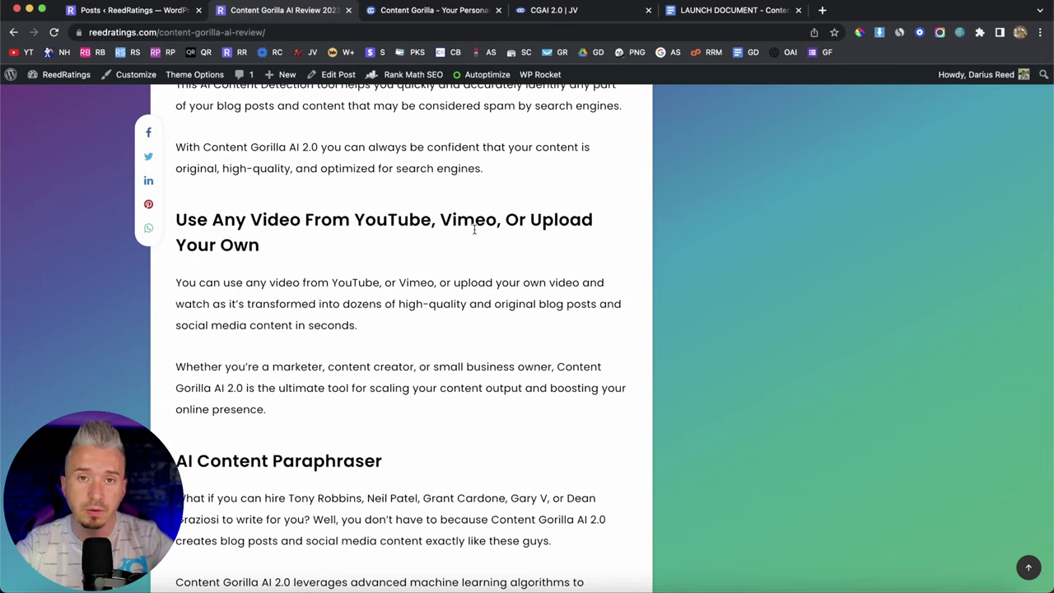
scroll(473, 229, down, 3)
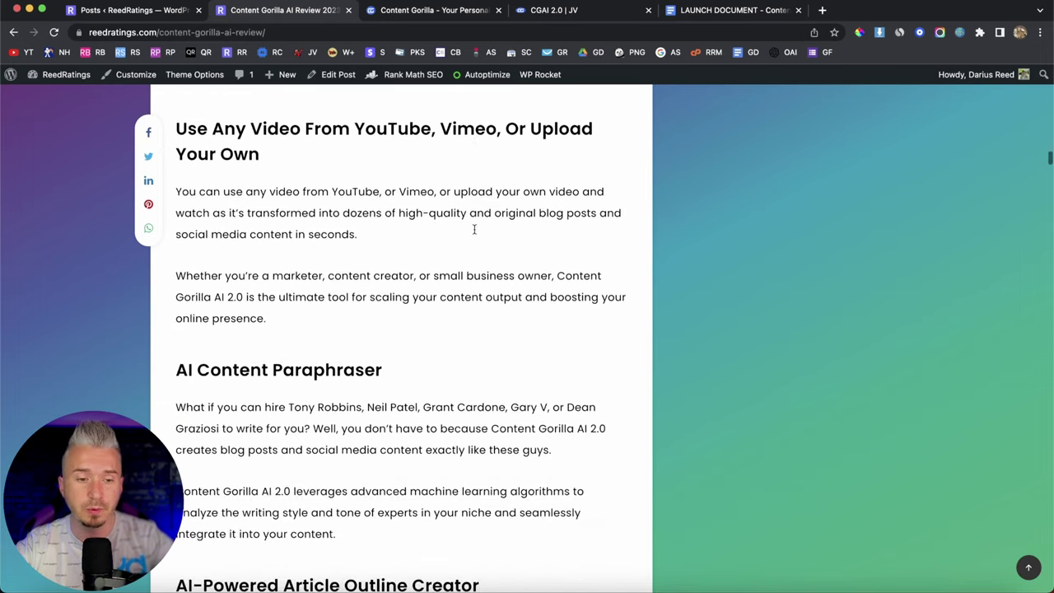
scroll(474, 229, down, 2)
scroll(474, 232, down, 3)
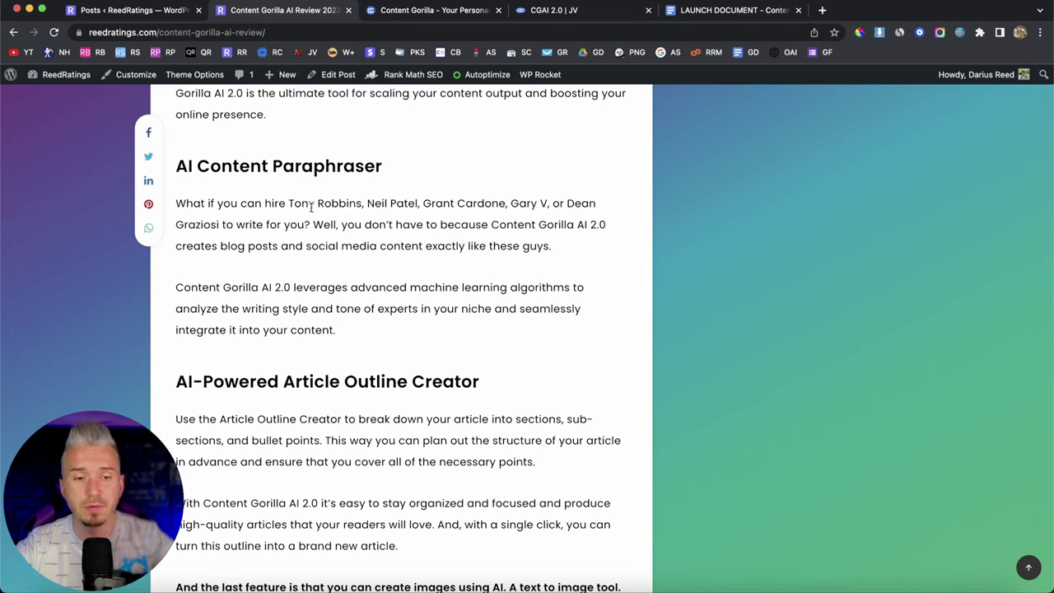
drag(309, 206, 365, 206)
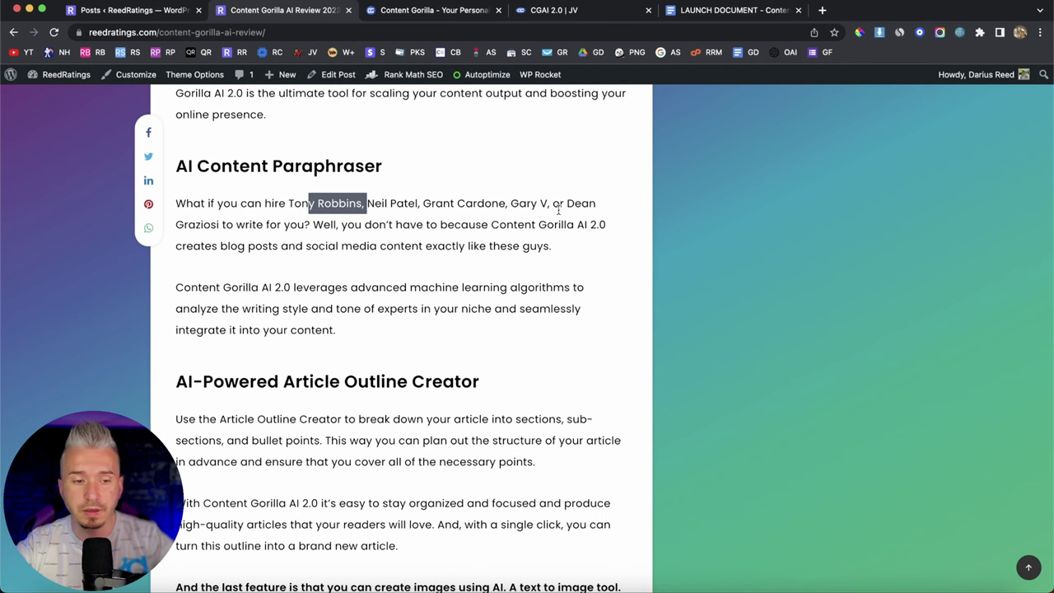
scroll(558, 210, down, 2)
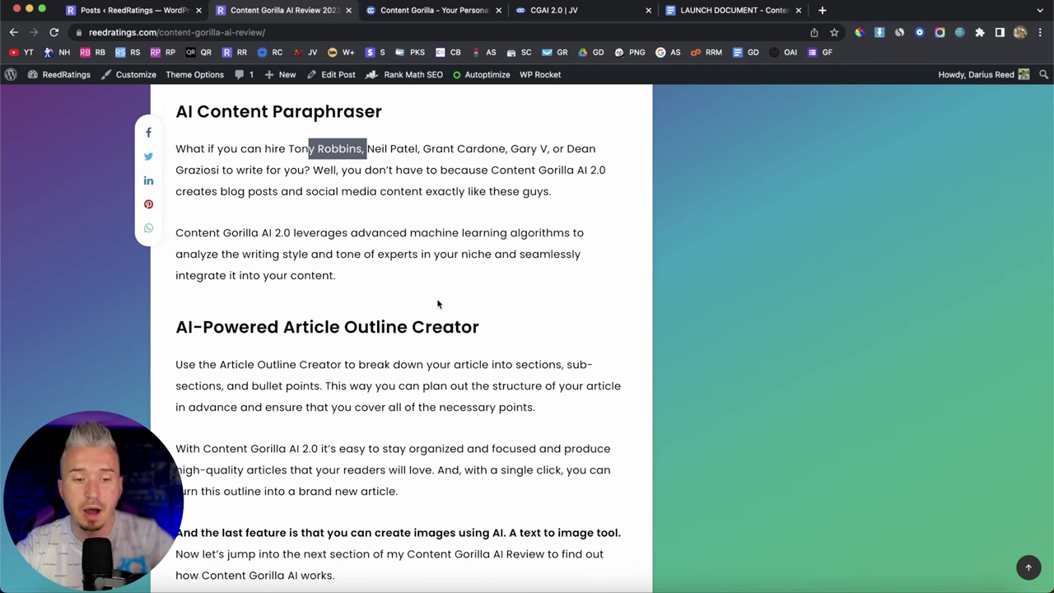
triple_click(321, 330)
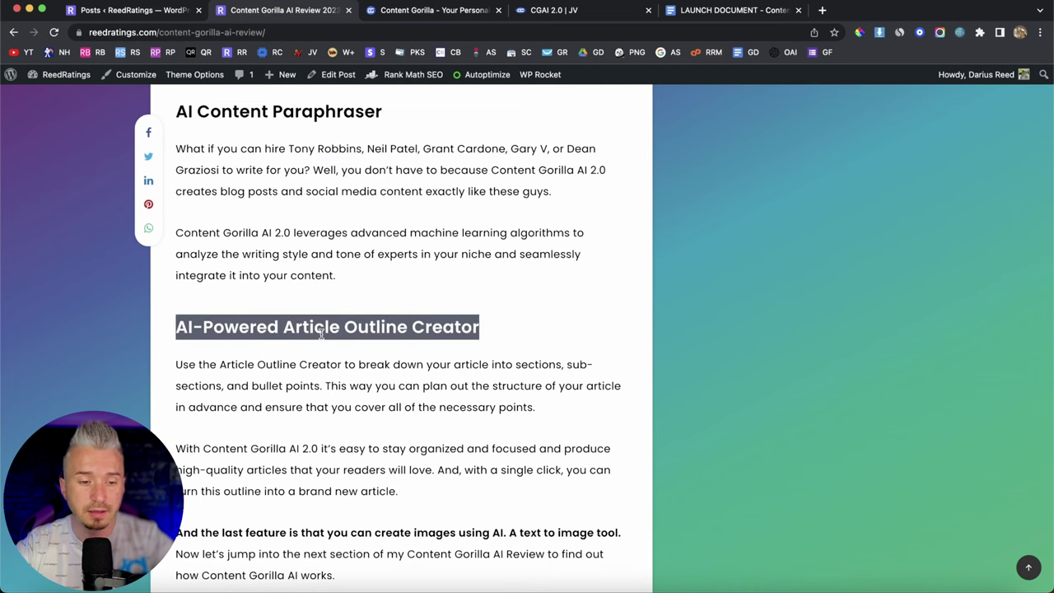
scroll(321, 333, down, 2)
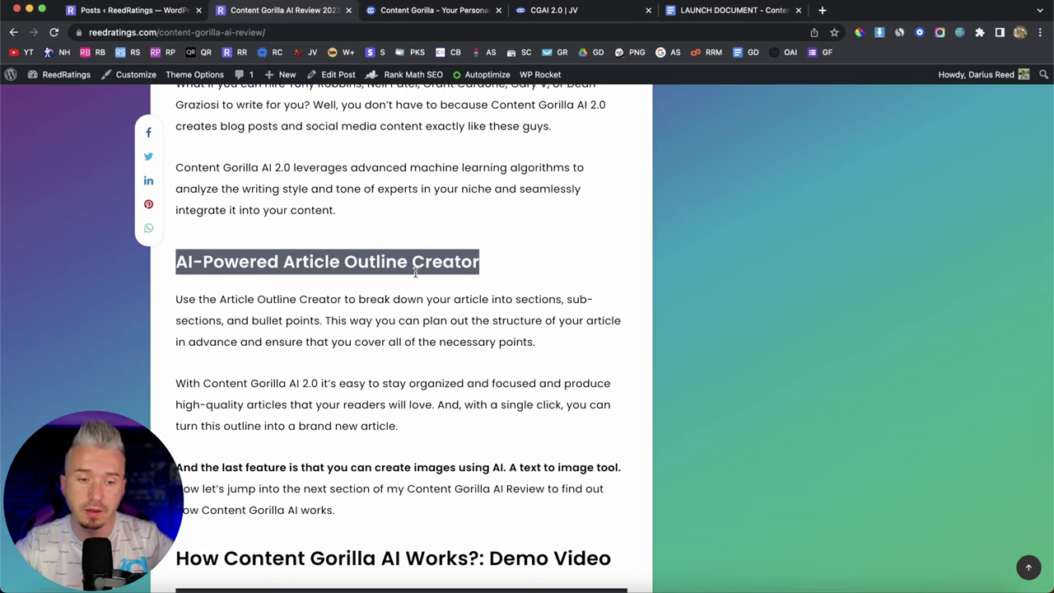
scroll(416, 272, up, 1)
scroll(416, 277, up, 2)
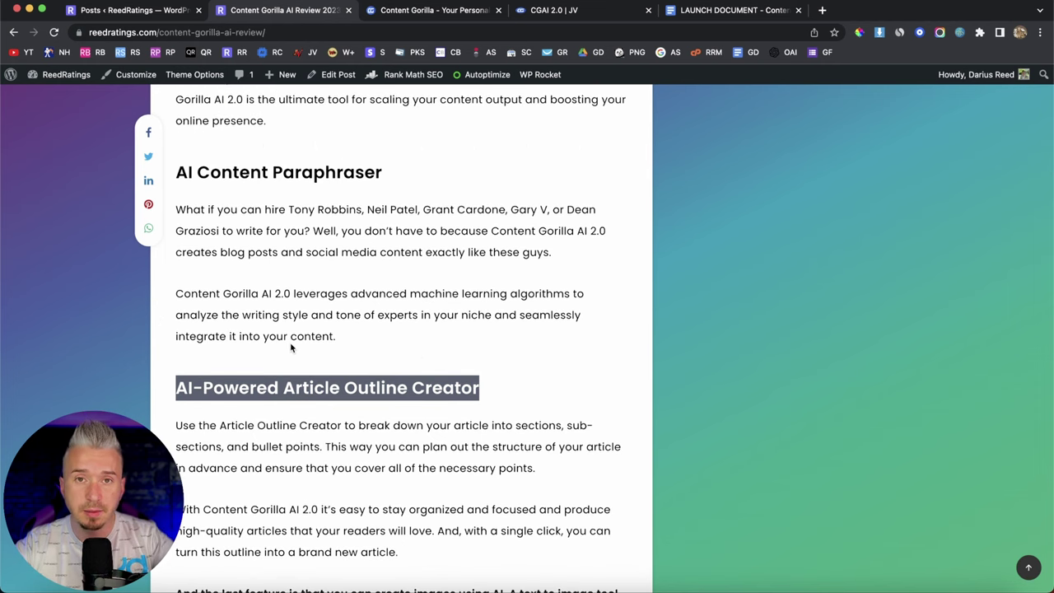
click(363, 383)
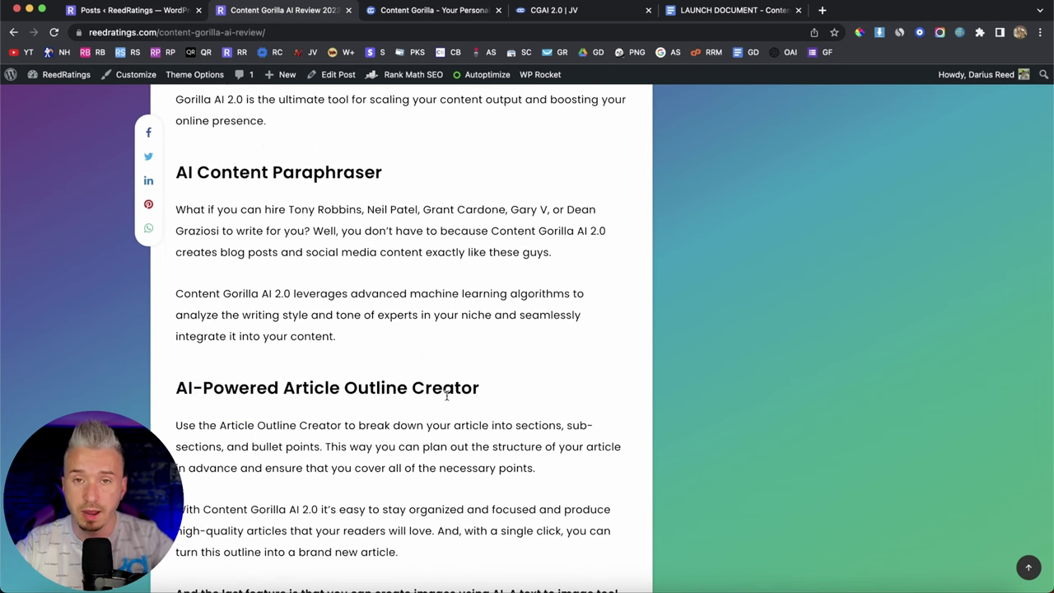
scroll(447, 395, down, 1)
scroll(447, 395, down, 5)
scroll(447, 402, down, 1)
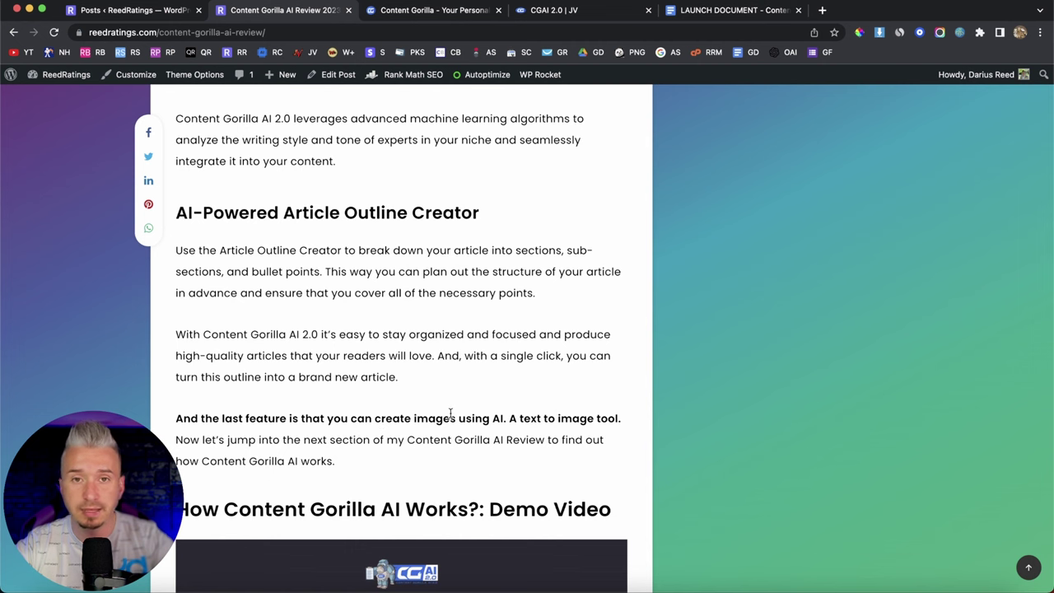
scroll(450, 413, up, 4)
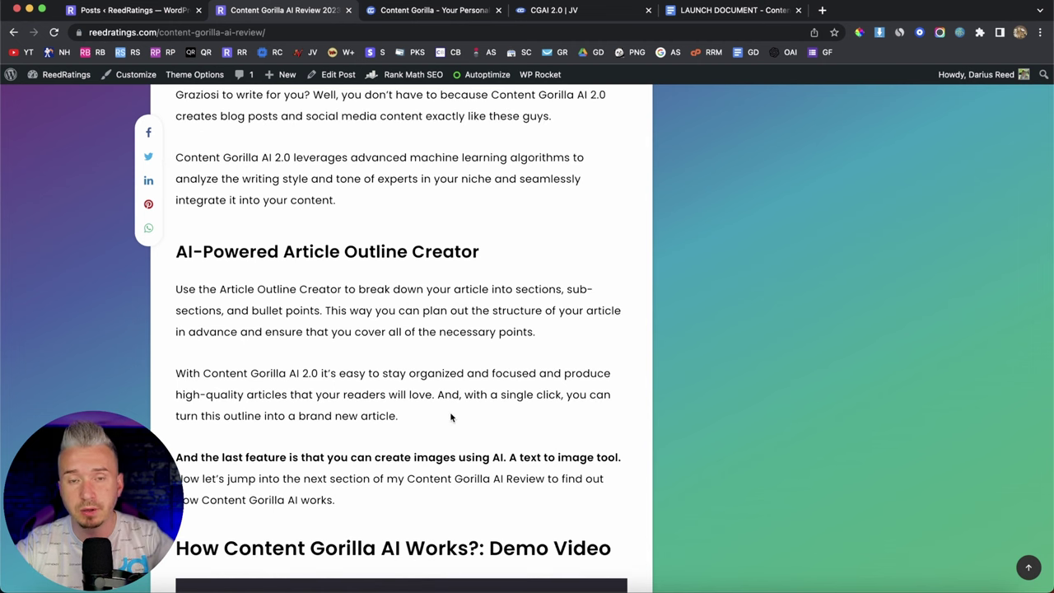
scroll(452, 417, up, 1)
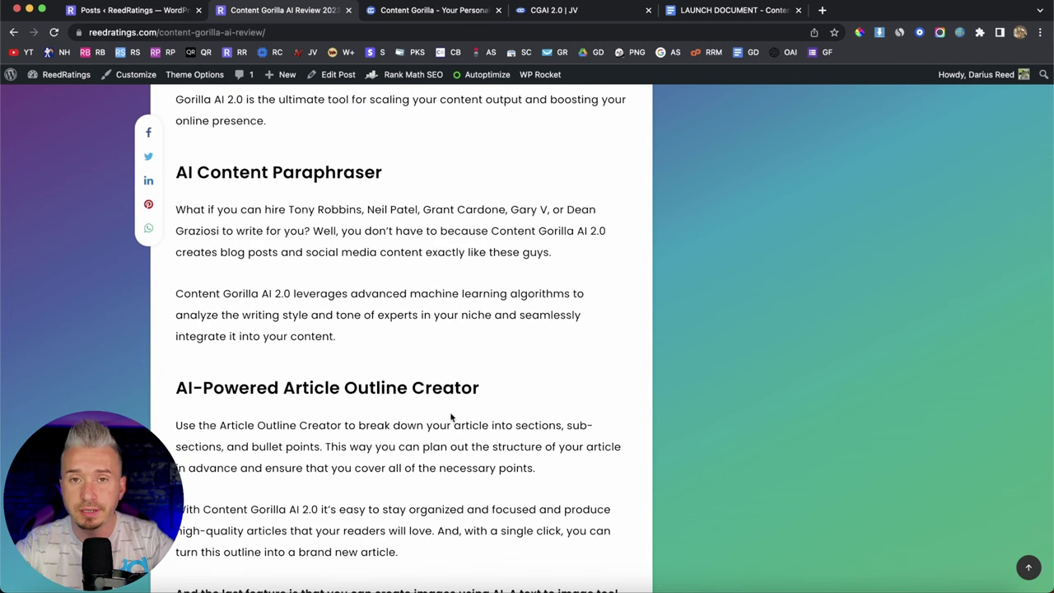
scroll(450, 418, up, 2)
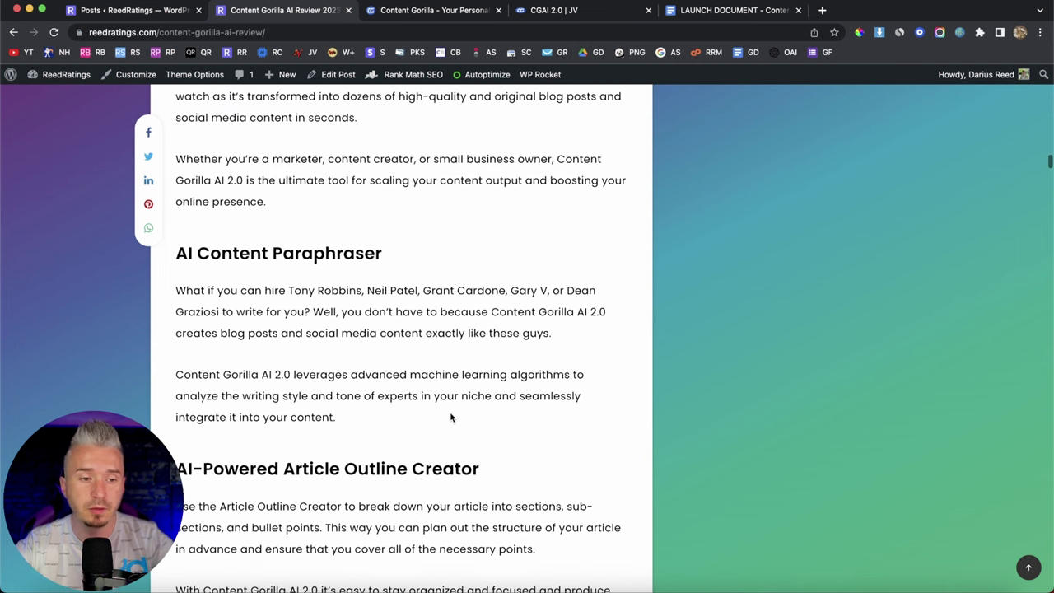
scroll(450, 417, up, 4)
scroll(451, 418, up, 7)
scroll(450, 415, down, 1)
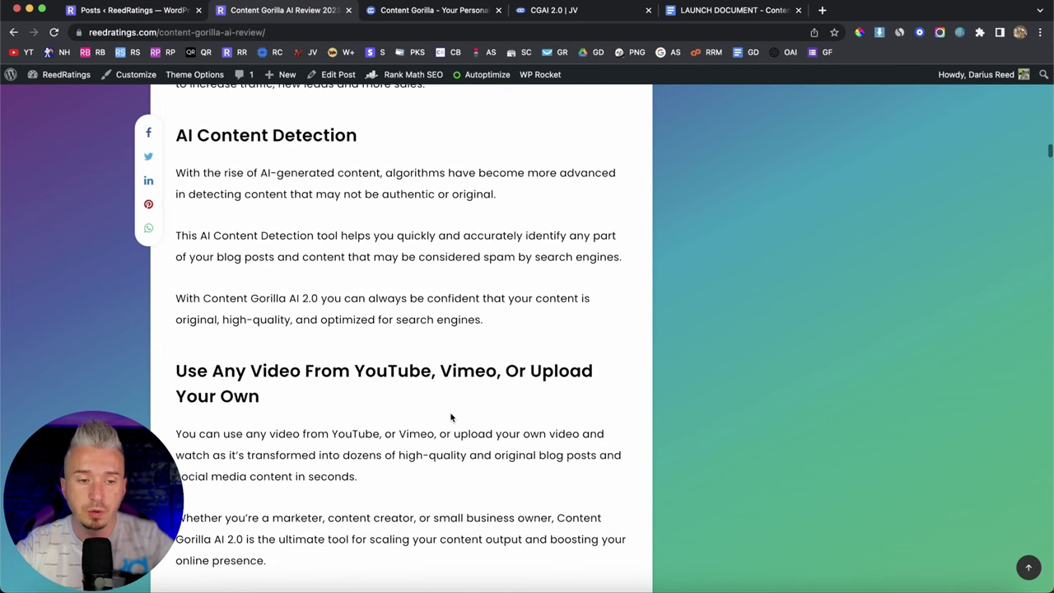
scroll(451, 415, down, 7)
scroll(561, 344, down, 10)
scroll(561, 344, down, 4)
scroll(562, 343, down, 6)
scroll(561, 341, down, 3)
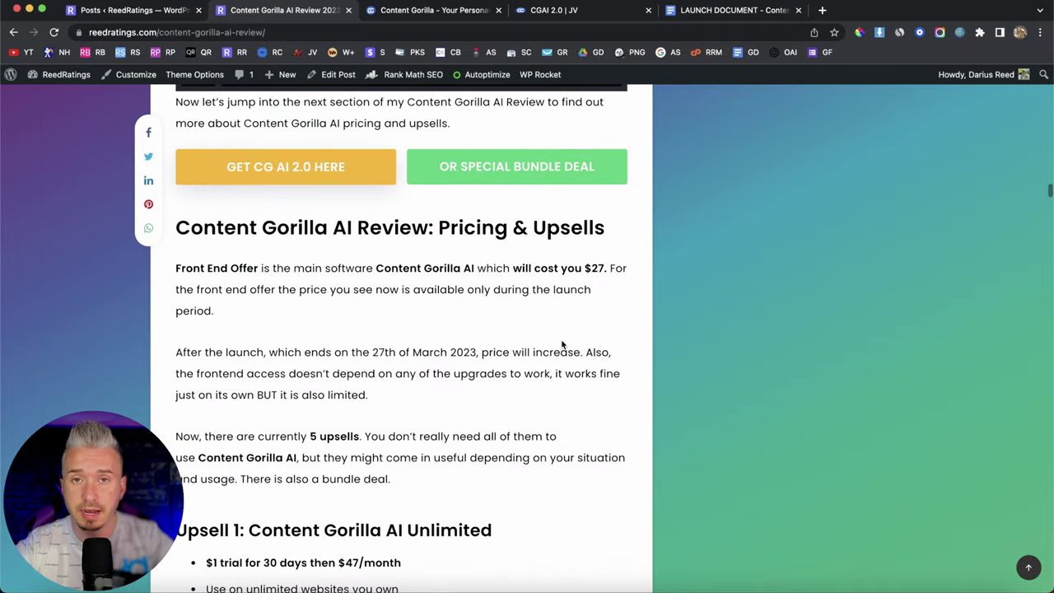
scroll(561, 340, down, 3)
scroll(563, 344, down, 6)
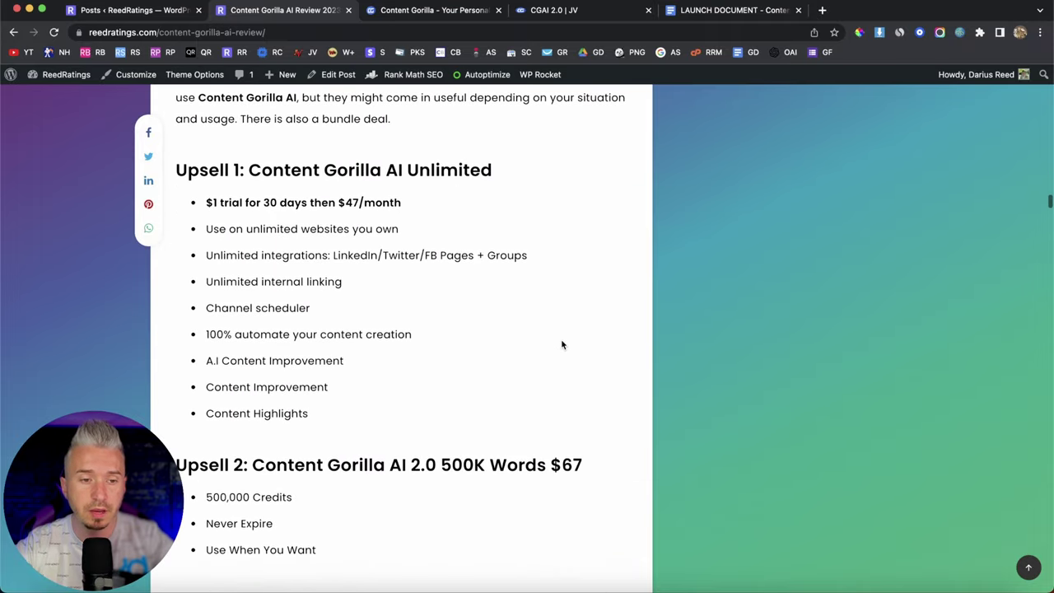
scroll(562, 344, down, 2)
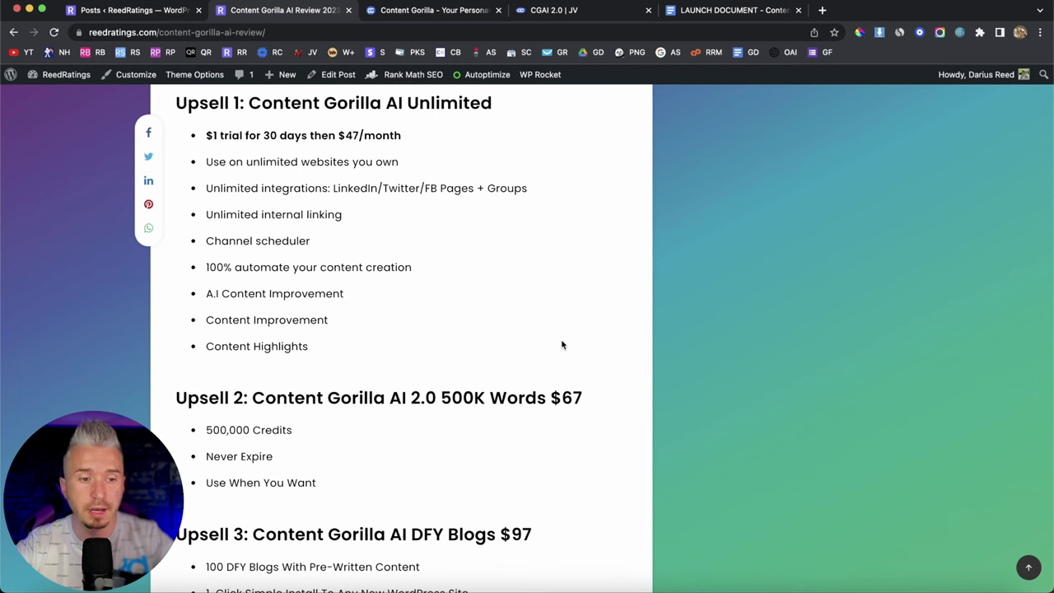
scroll(481, 365, down, 2)
scroll(482, 364, down, 13)
scroll(482, 365, down, 1)
scroll(482, 364, up, 9)
scroll(482, 365, up, 3)
scroll(482, 364, up, 7)
scroll(482, 364, up, 1)
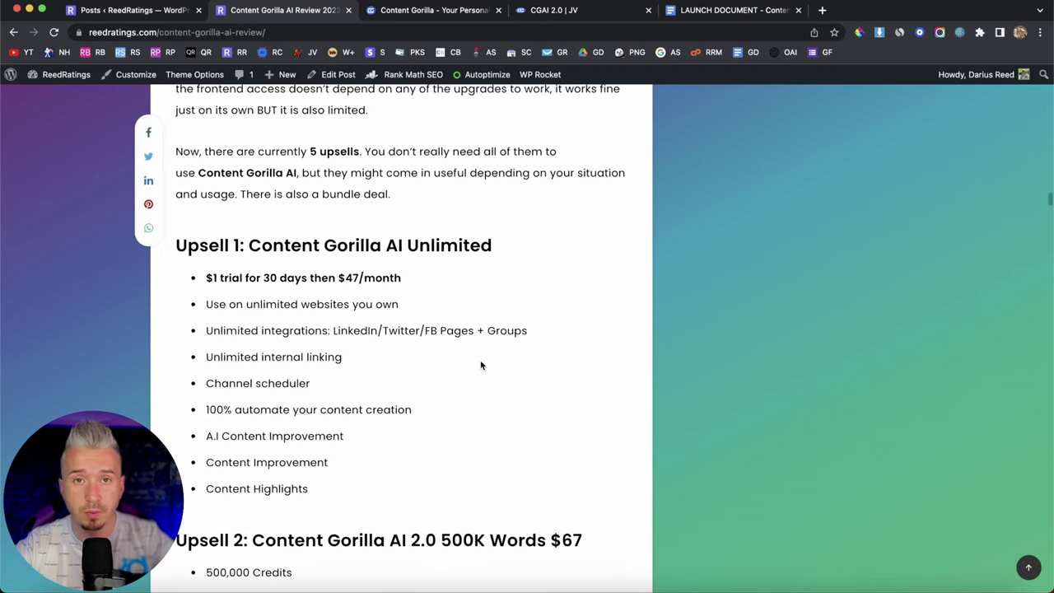
scroll(481, 364, down, 8)
scroll(482, 365, down, 6)
scroll(481, 364, down, 3)
scroll(482, 365, down, 7)
scroll(482, 365, down, 1)
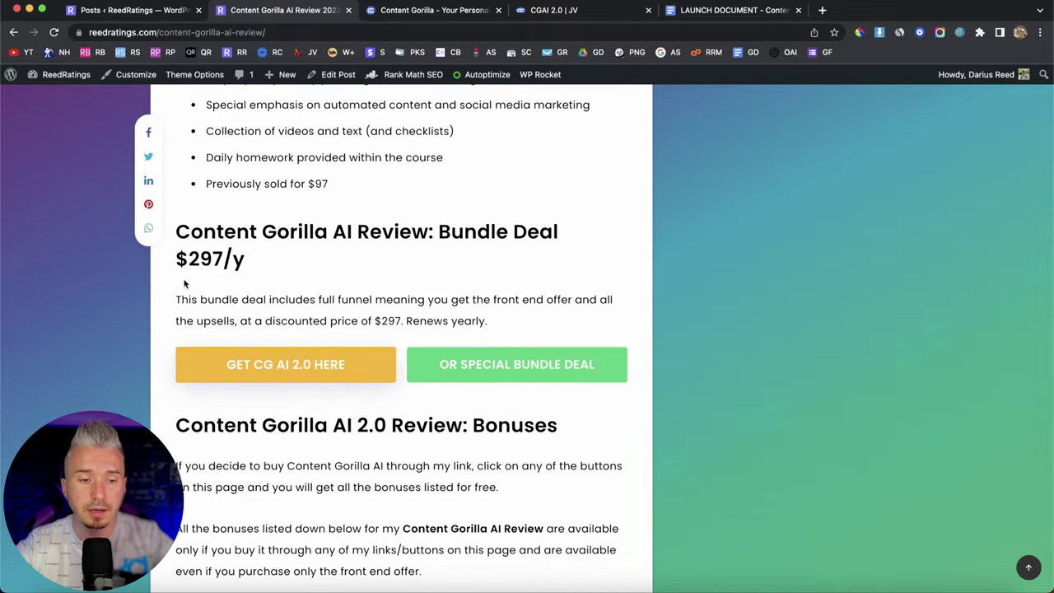
scroll(360, 321, up, 2)
scroll(361, 321, up, 5)
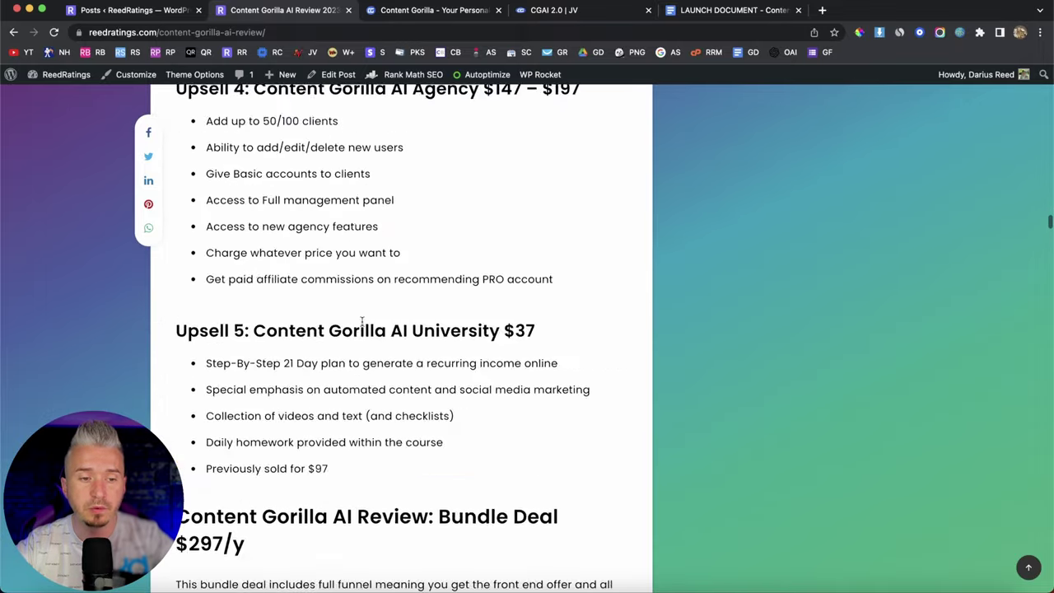
scroll(362, 321, up, 3)
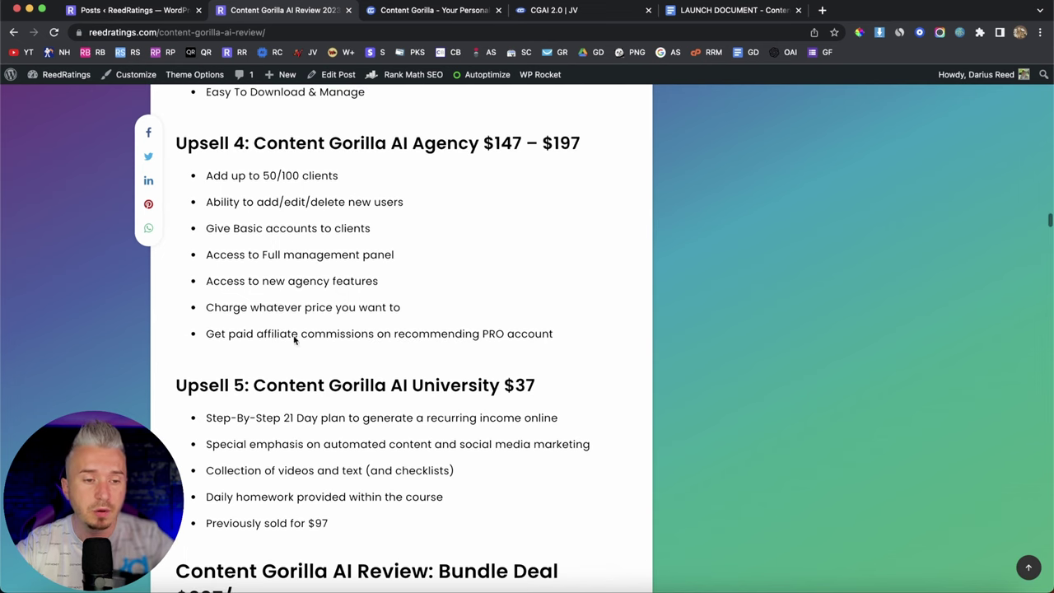
scroll(409, 318, up, 2)
scroll(408, 317, up, 4)
scroll(407, 317, down, 3)
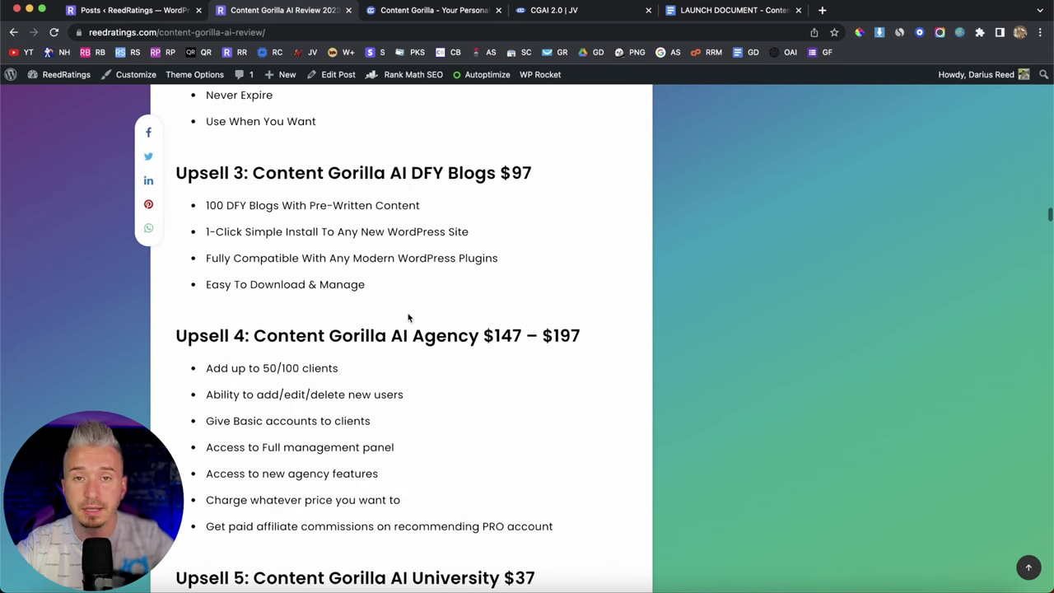
scroll(409, 321, down, 8)
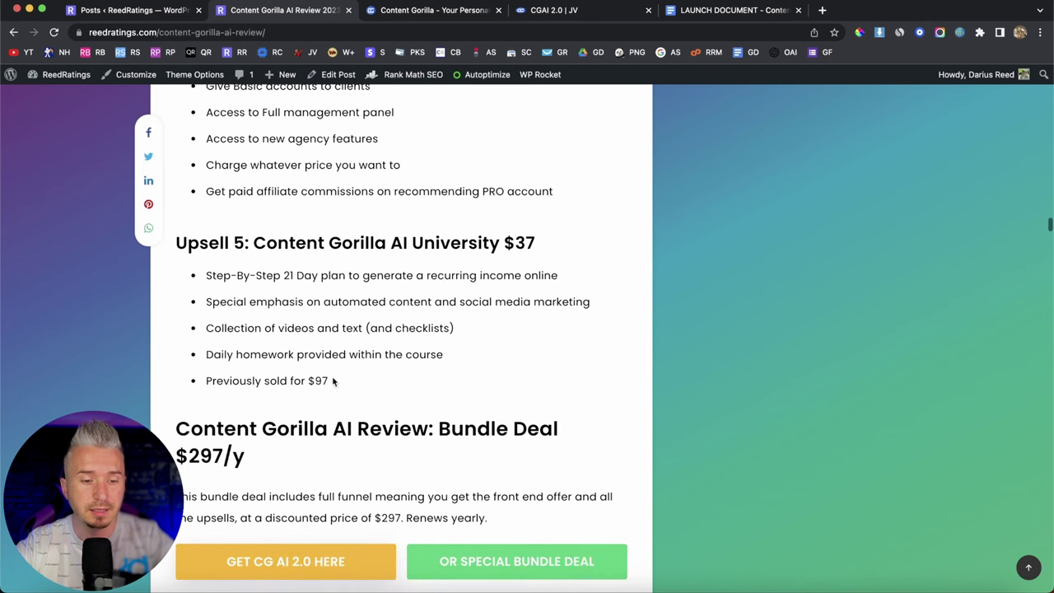
scroll(306, 414, down, 2)
drag(189, 379, 260, 380)
click(260, 380)
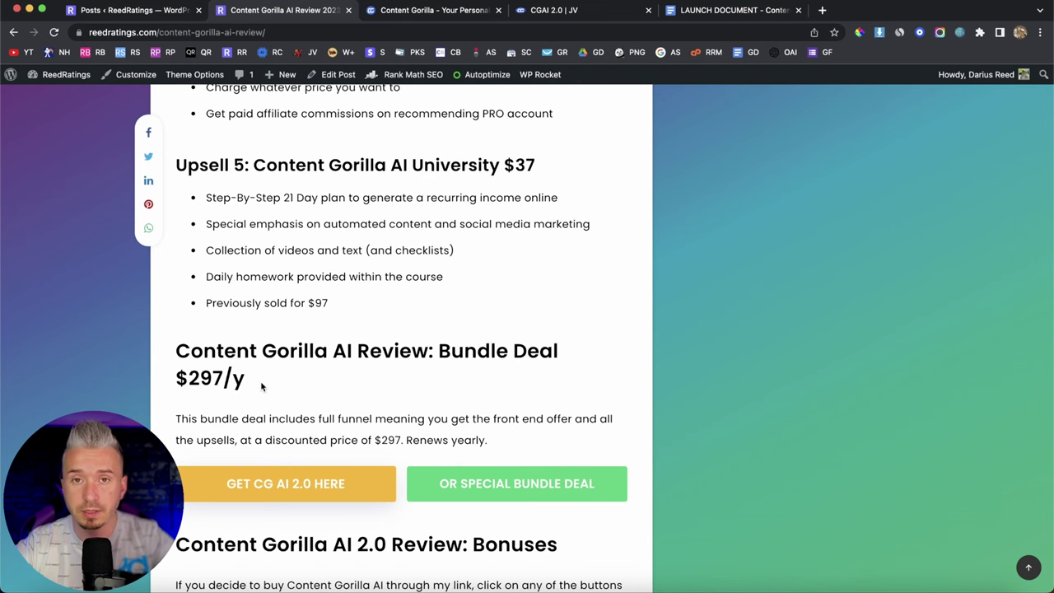
scroll(260, 380, down, 5)
scroll(461, 378, down, 3)
scroll(461, 379, down, 1)
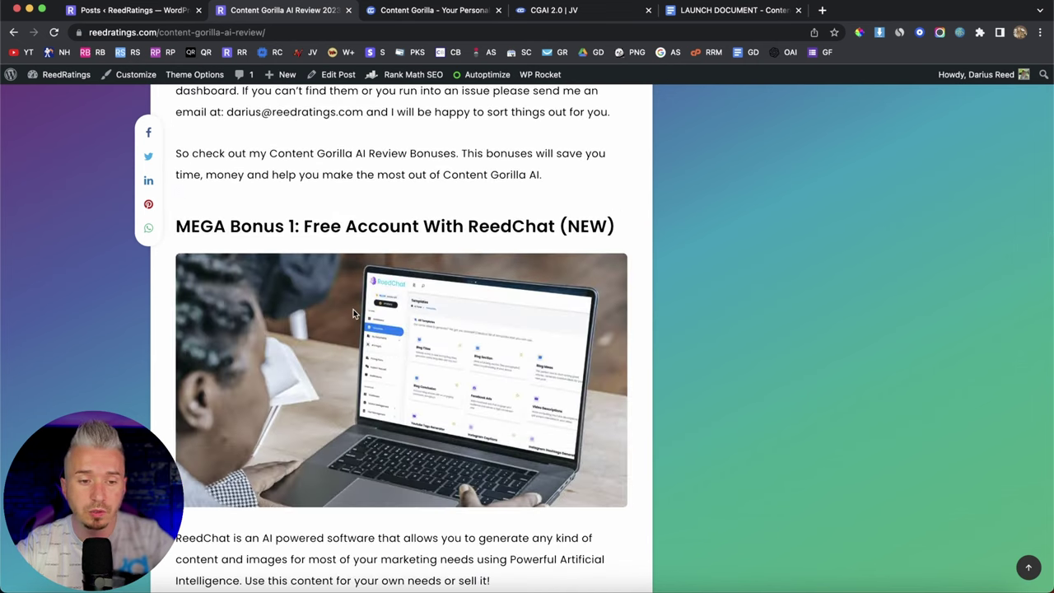
scroll(352, 309, down, 3)
scroll(354, 314, down, 6)
scroll(354, 313, down, 3)
scroll(354, 312, down, 10)
scroll(353, 313, down, 1)
scroll(354, 313, down, 5)
scroll(353, 311, down, 4)
scroll(353, 311, down, 10)
scroll(354, 311, down, 6)
scroll(353, 311, down, 3)
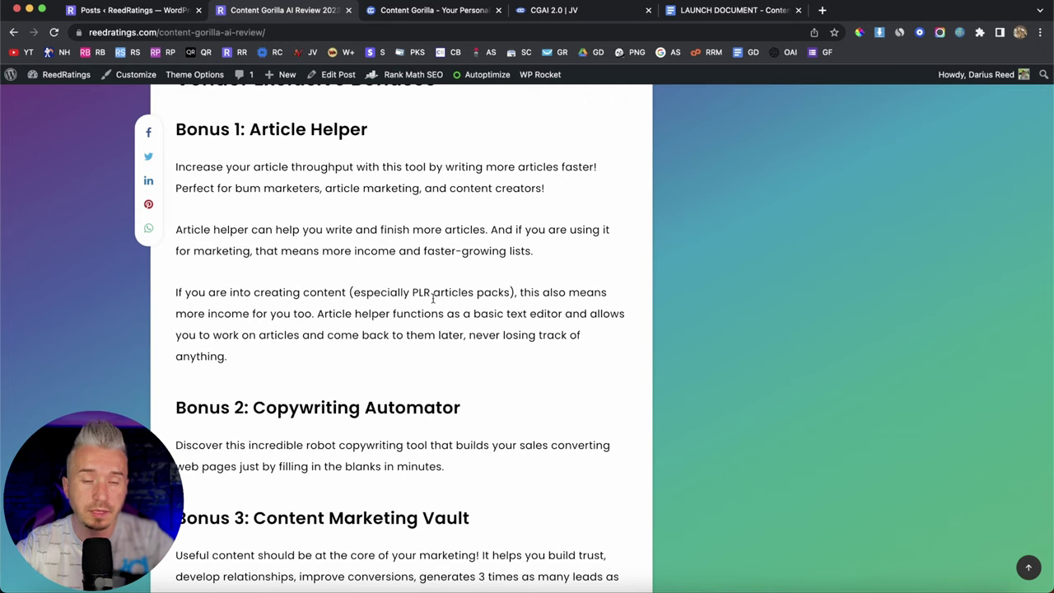
scroll(432, 298, down, 4)
scroll(432, 299, down, 3)
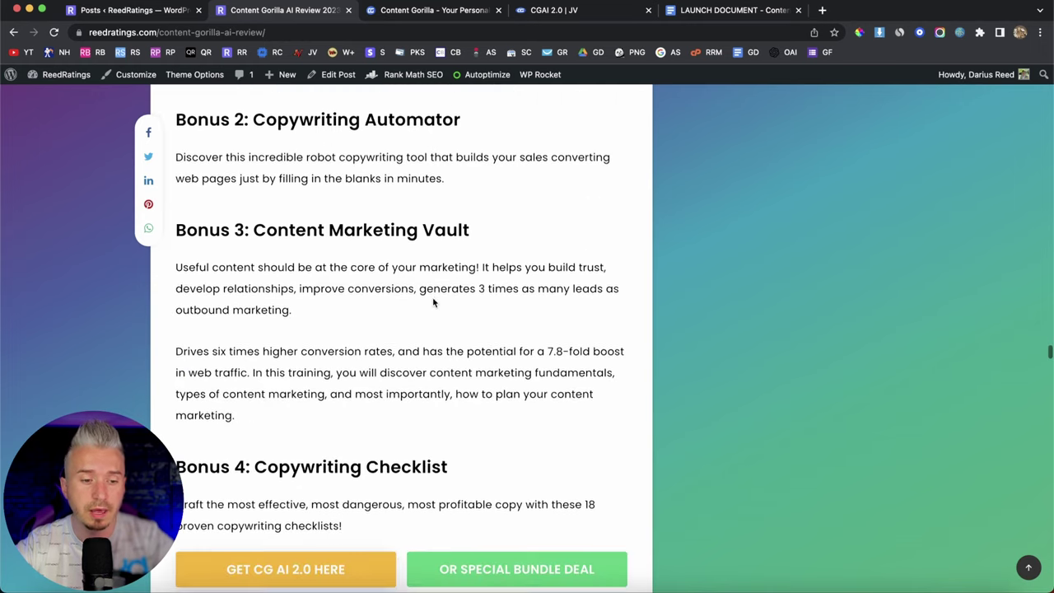
scroll(433, 303, down, 2)
scroll(434, 303, down, 5)
scroll(434, 303, down, 5)
scroll(434, 303, down, 5)
scroll(434, 303, up, 5)
scroll(434, 303, up, 5)
scroll(390, 469, down, 2)
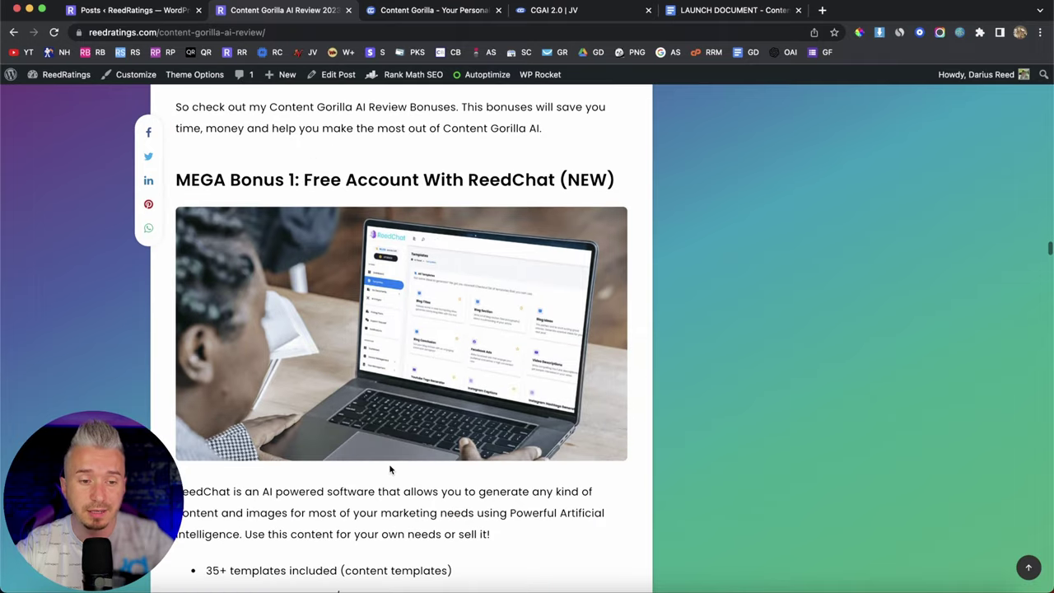
scroll(381, 322, down, 3)
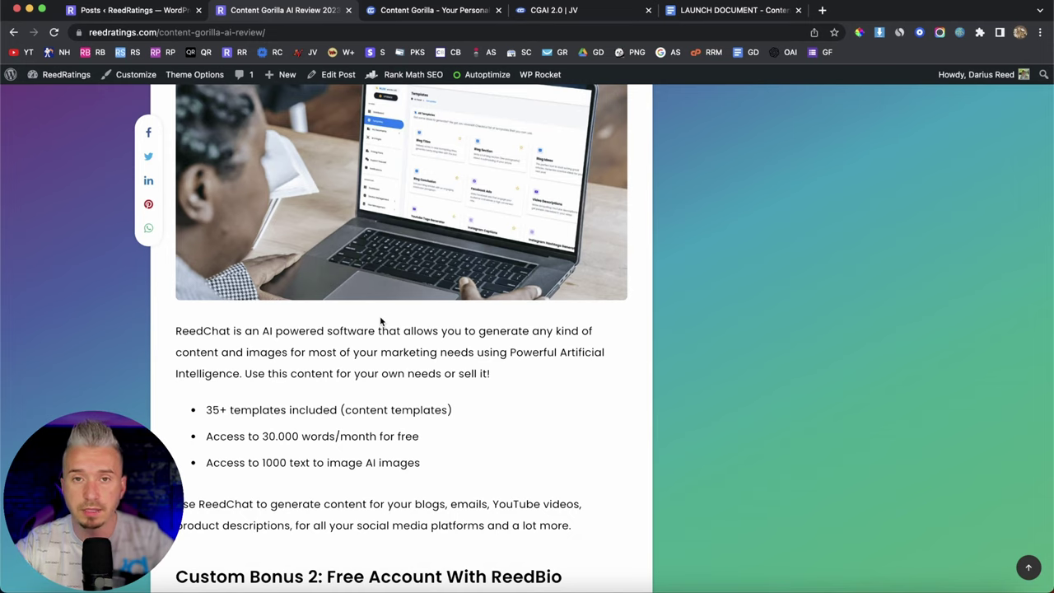
scroll(380, 321, down, 1)
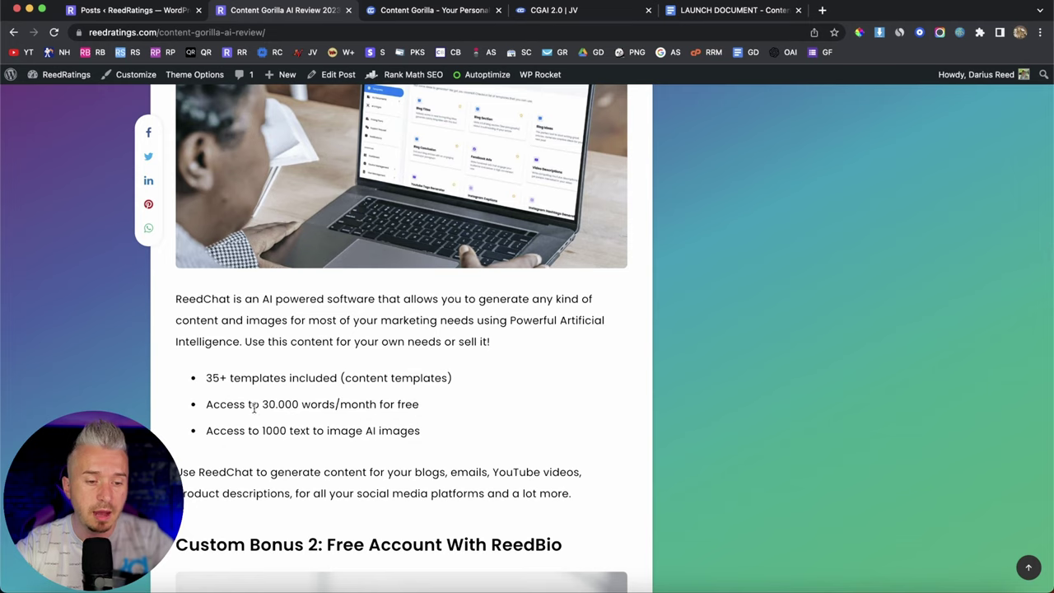
drag(267, 404, 318, 407)
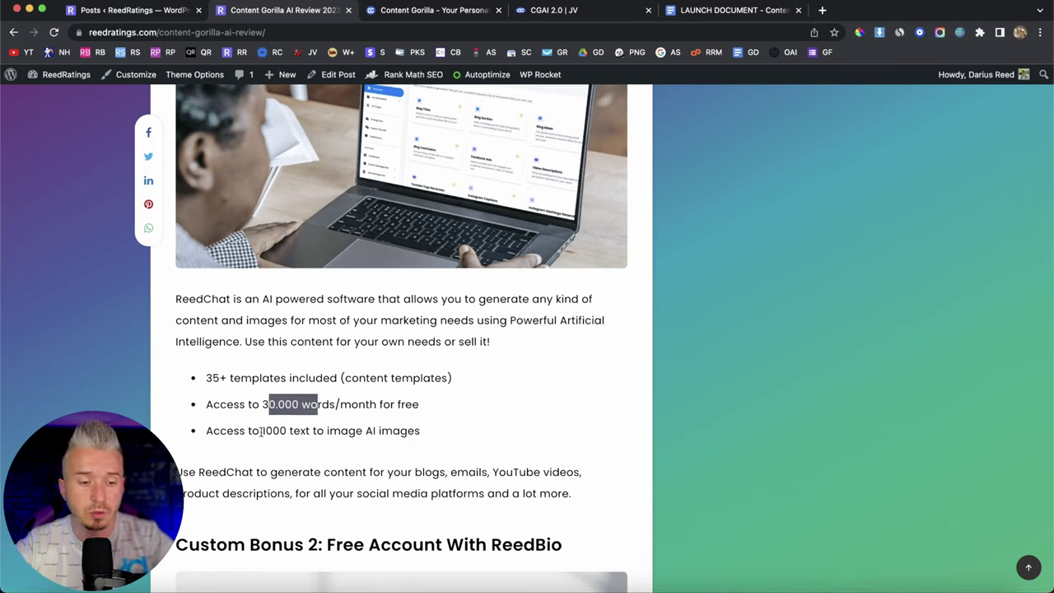
drag(258, 432, 321, 434)
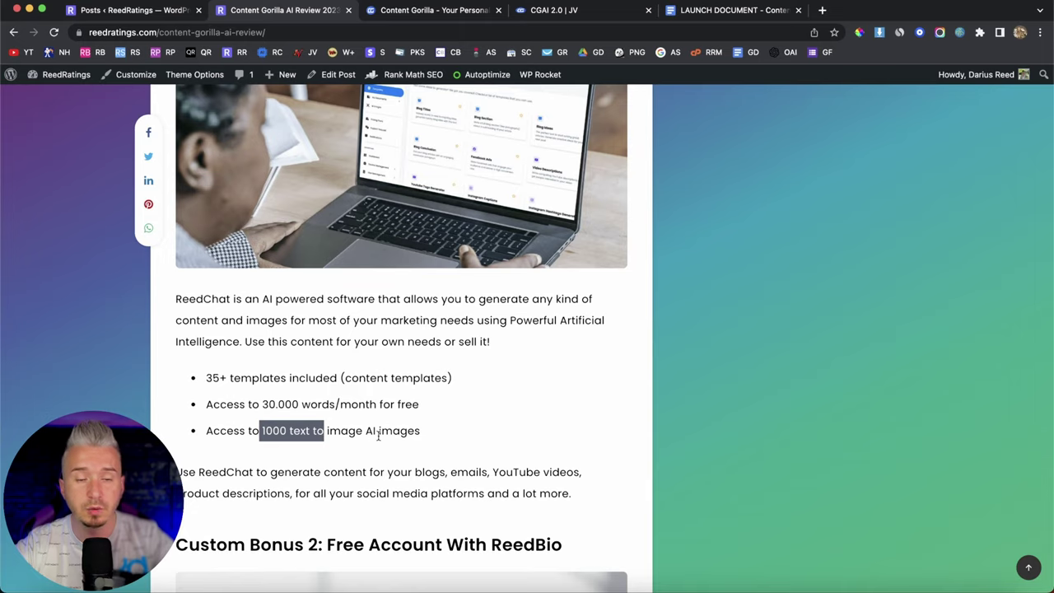
scroll(378, 437, up, 2)
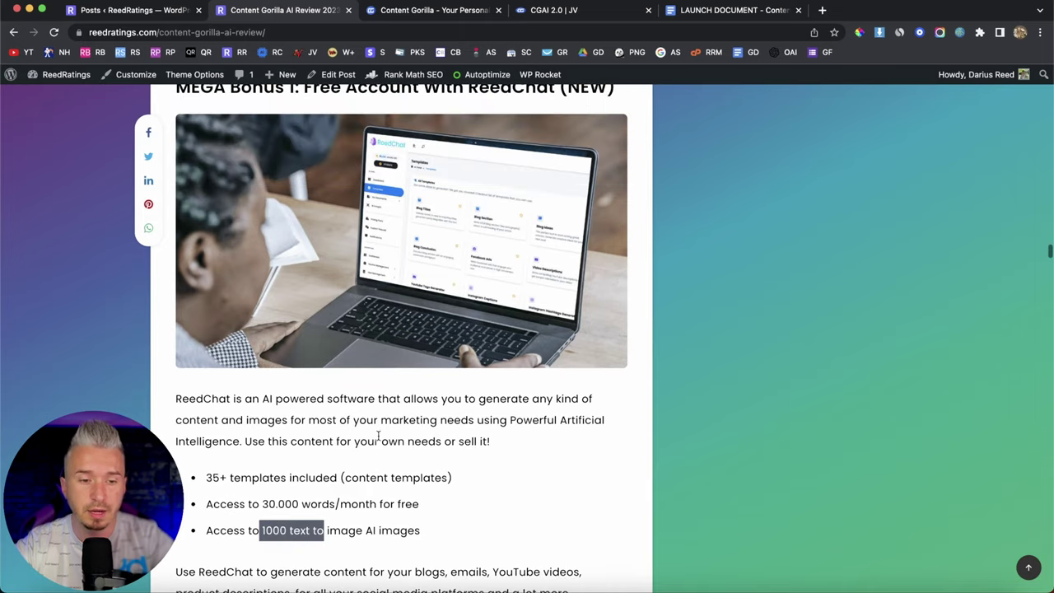
scroll(378, 437, up, 10)
scroll(378, 437, up, 10)
scroll(379, 439, up, 10)
scroll(378, 440, up, 10)
scroll(378, 439, up, 10)
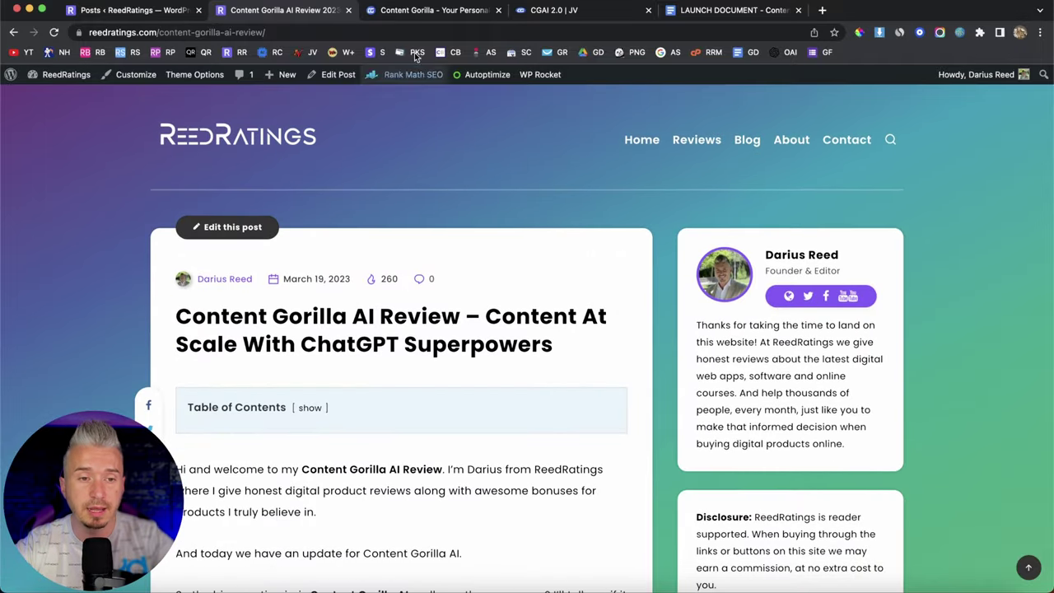
Switch to the Content Gorilla dashboard and open the single post creation page
click(422, 10)
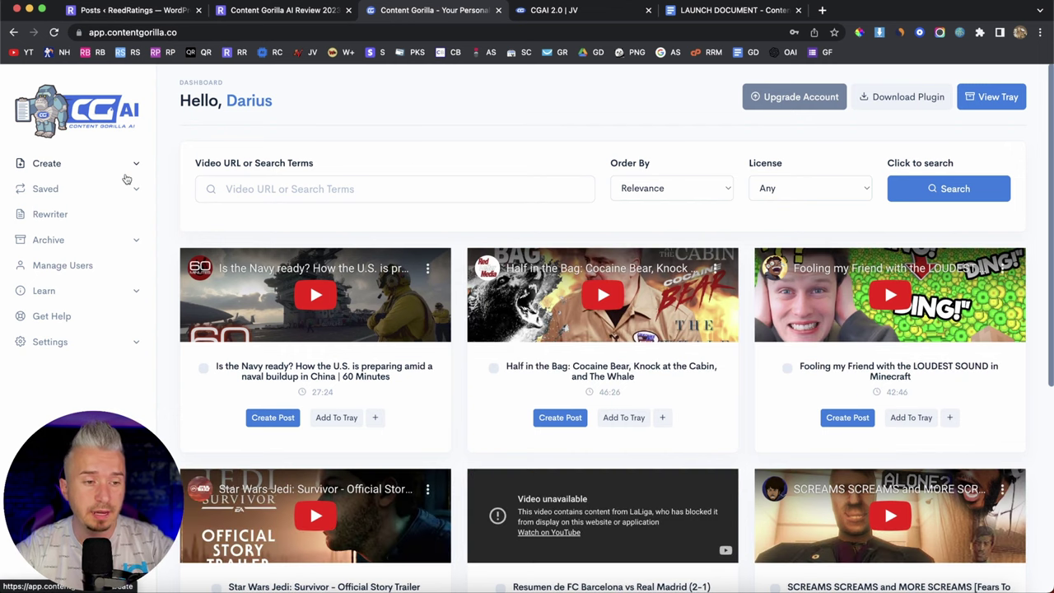
click(51, 164)
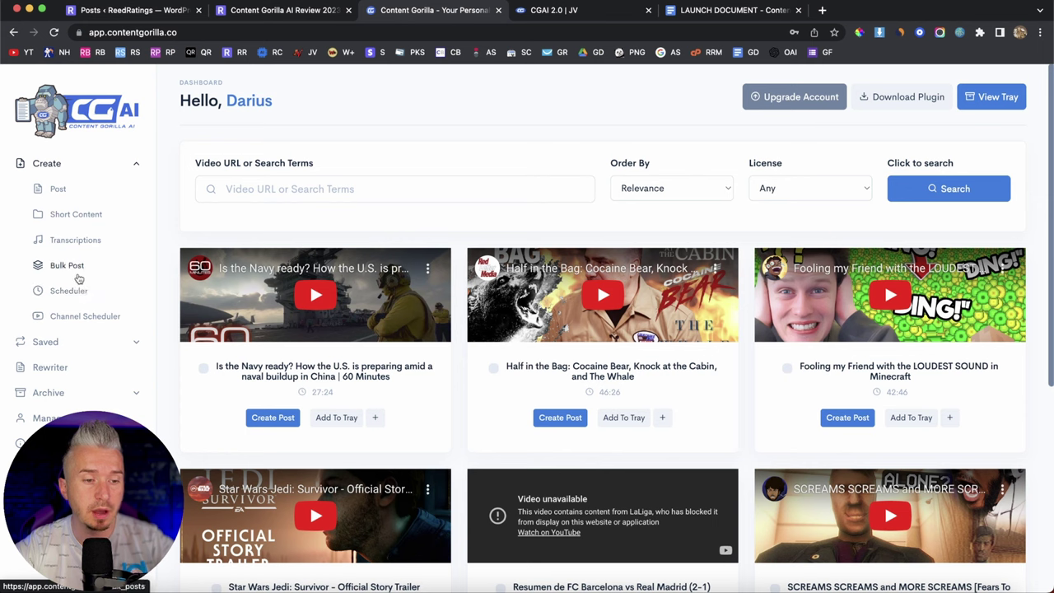
click(76, 268)
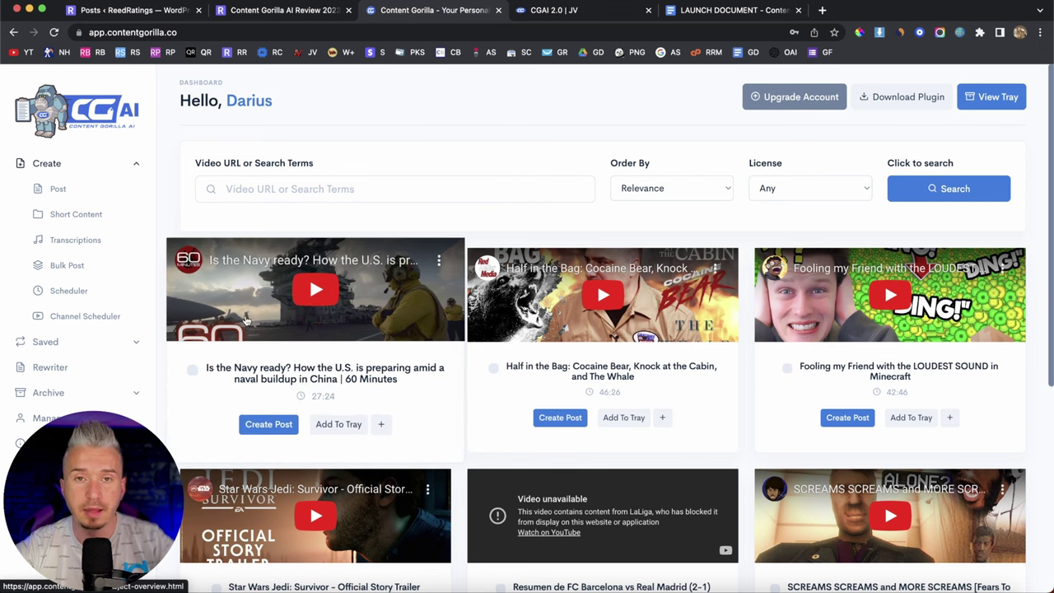
Browse the Saved, Rewriter, Learn and Settings menus, returning to Create > Post
click(33, 342)
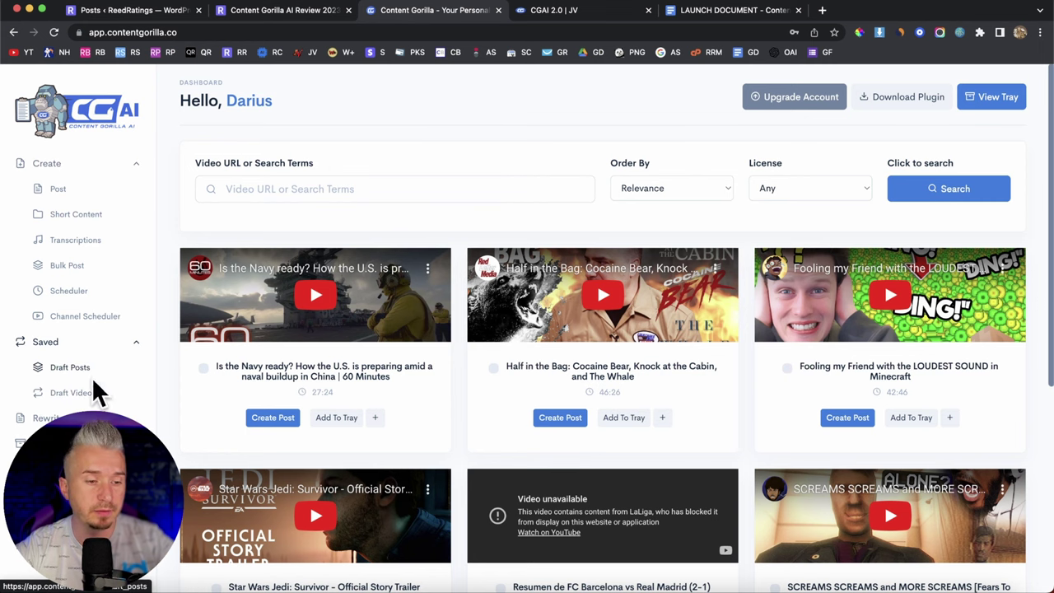
click(48, 418)
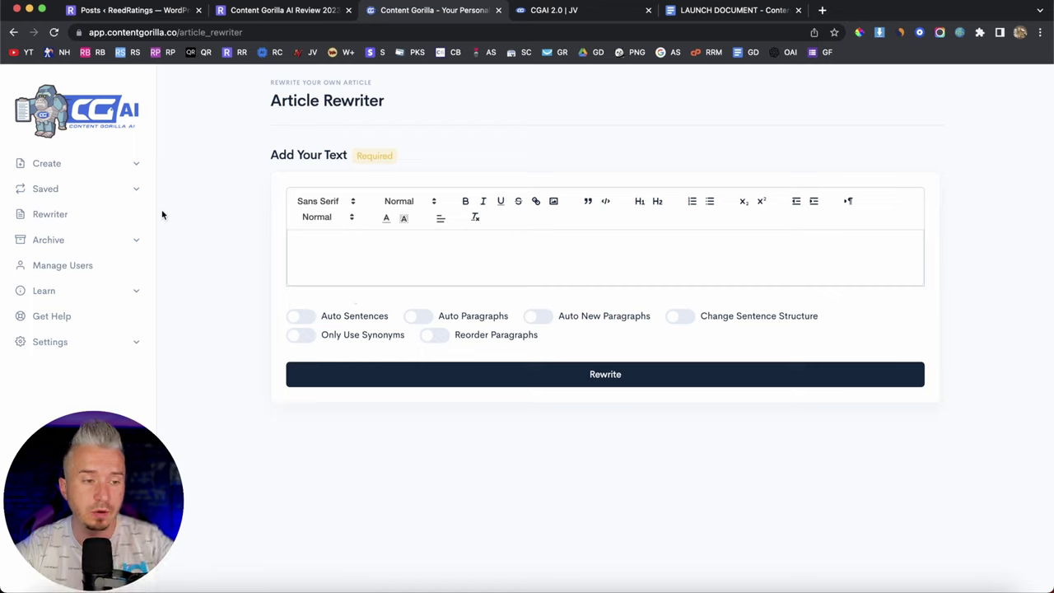
click(47, 163)
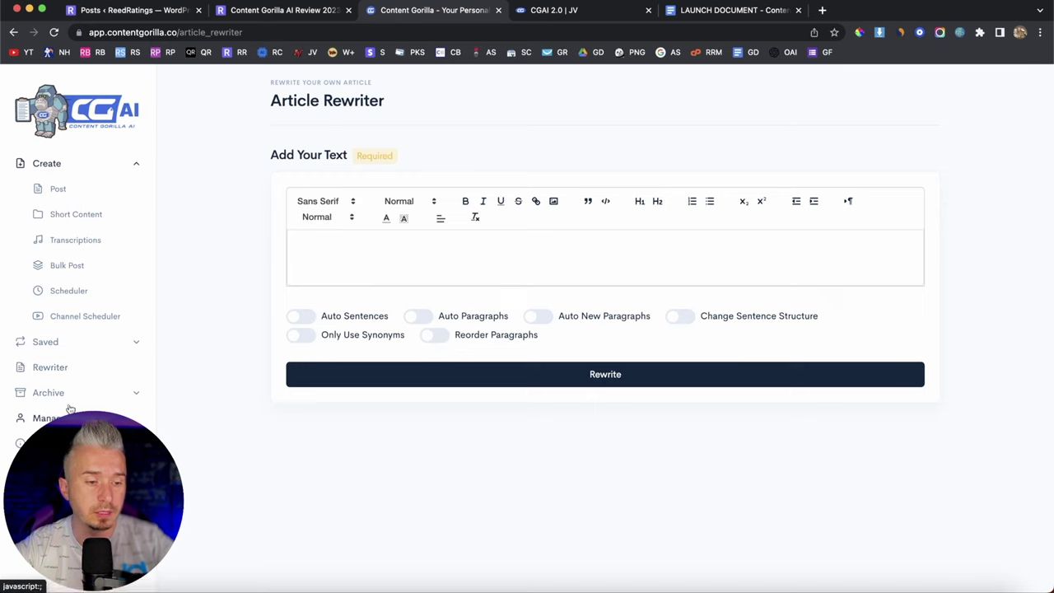
click(45, 443)
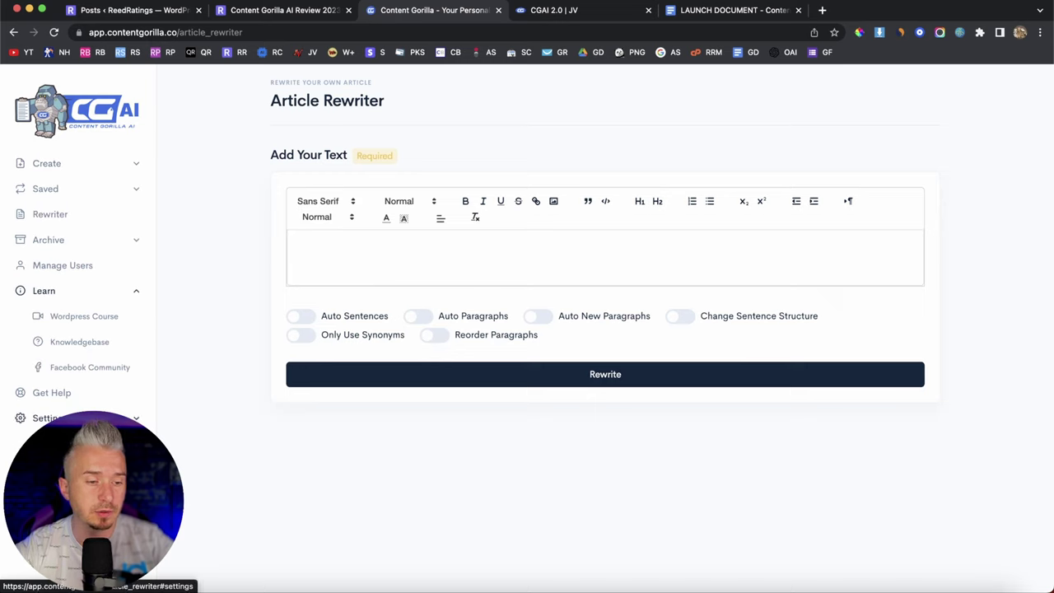
click(45, 418)
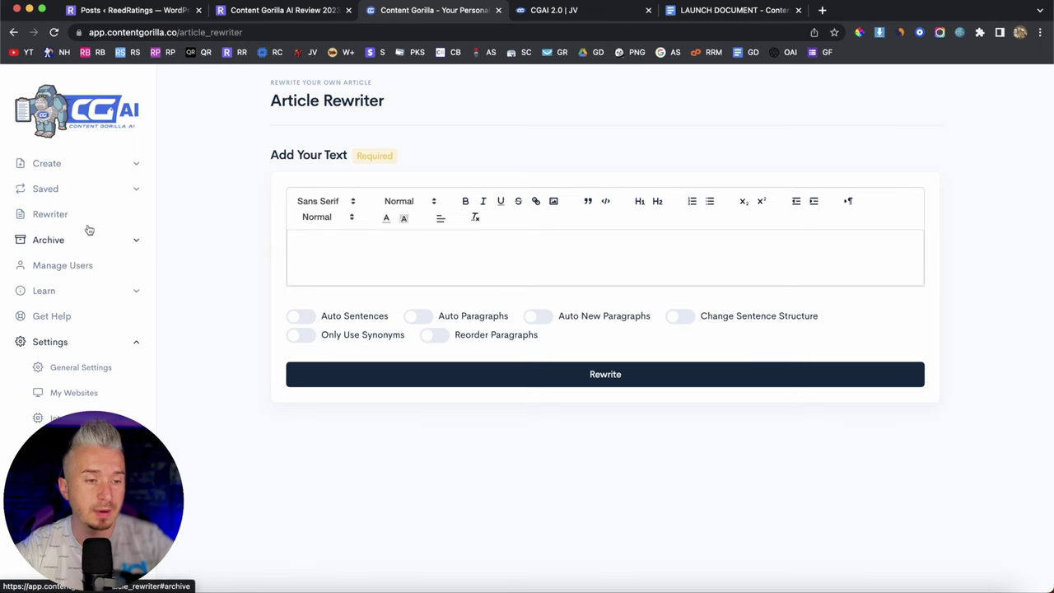
click(47, 163)
click(57, 190)
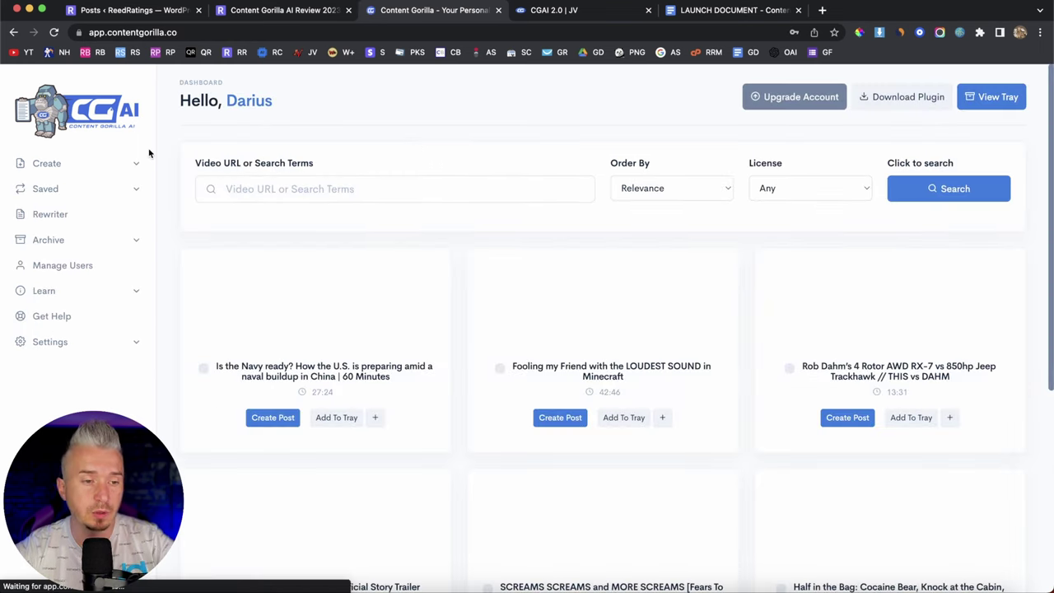
Enter the video search query 'how to rank in google without backlinks' from the suggestions
click(78, 164)
click(60, 189)
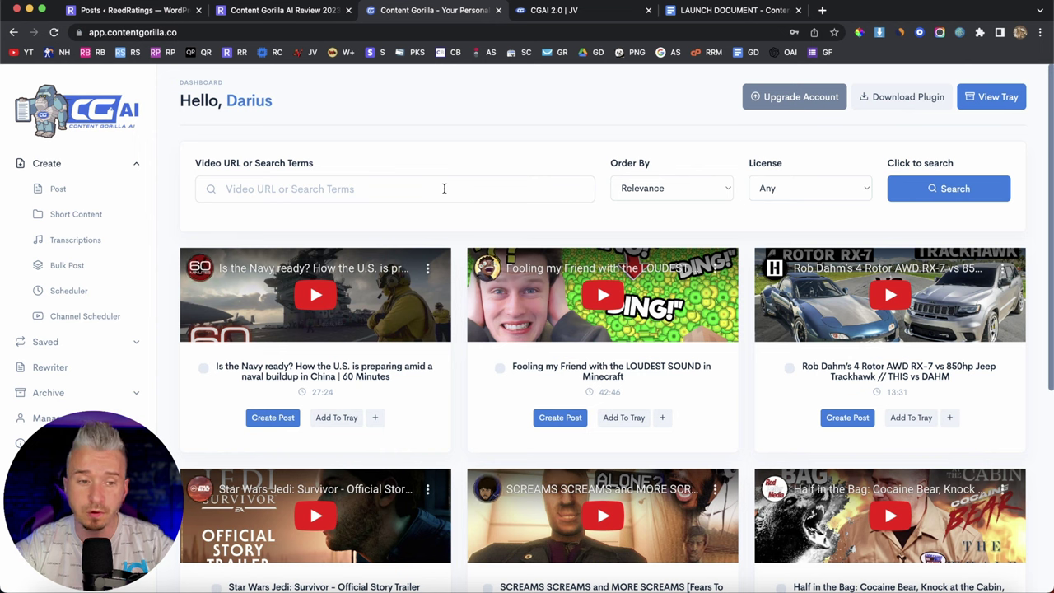
click(366, 196)
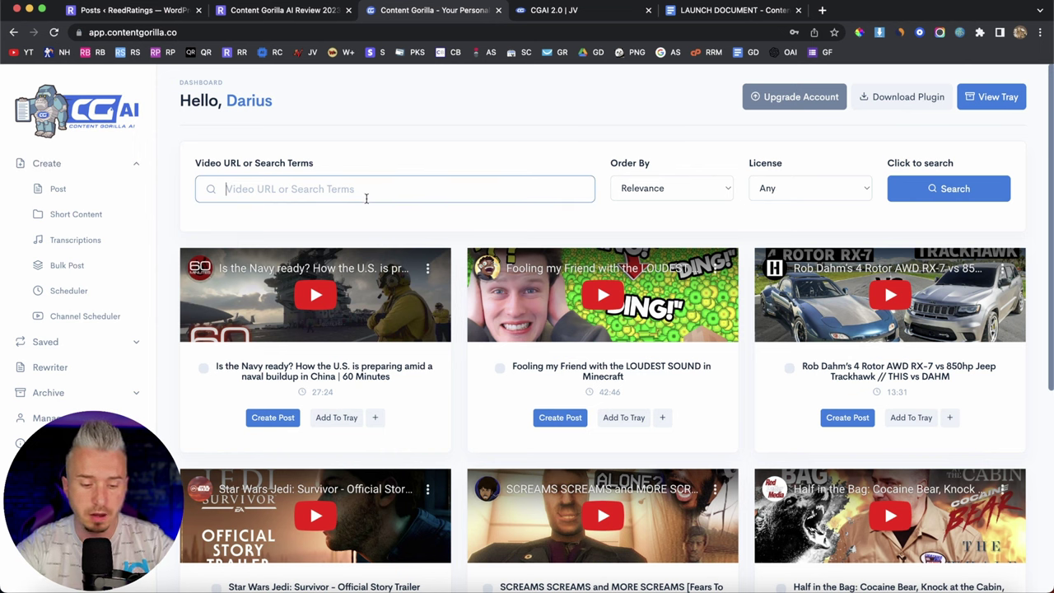
text(how to ran)
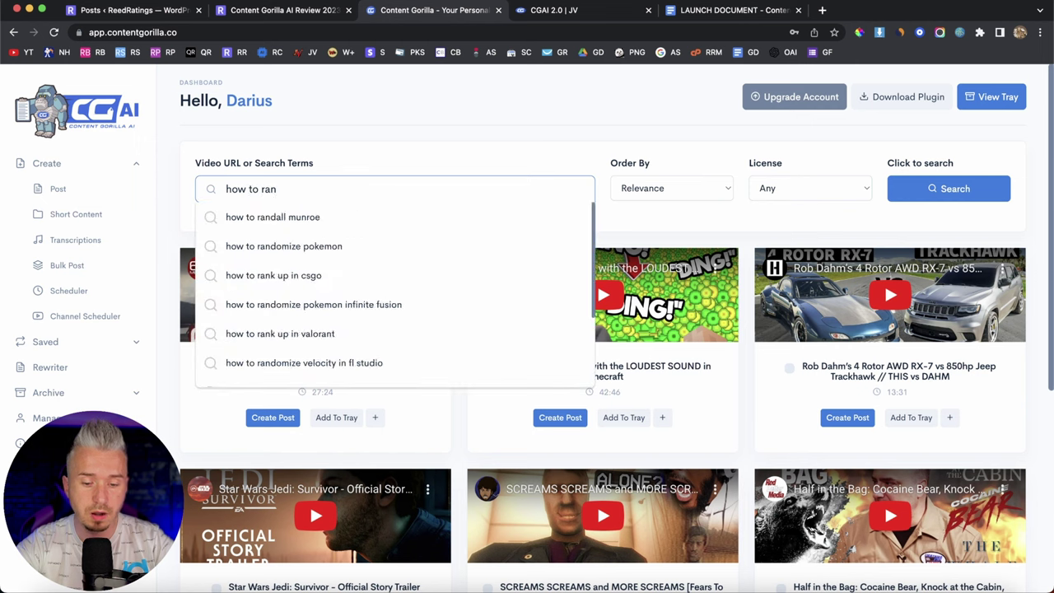
text(k in goole)
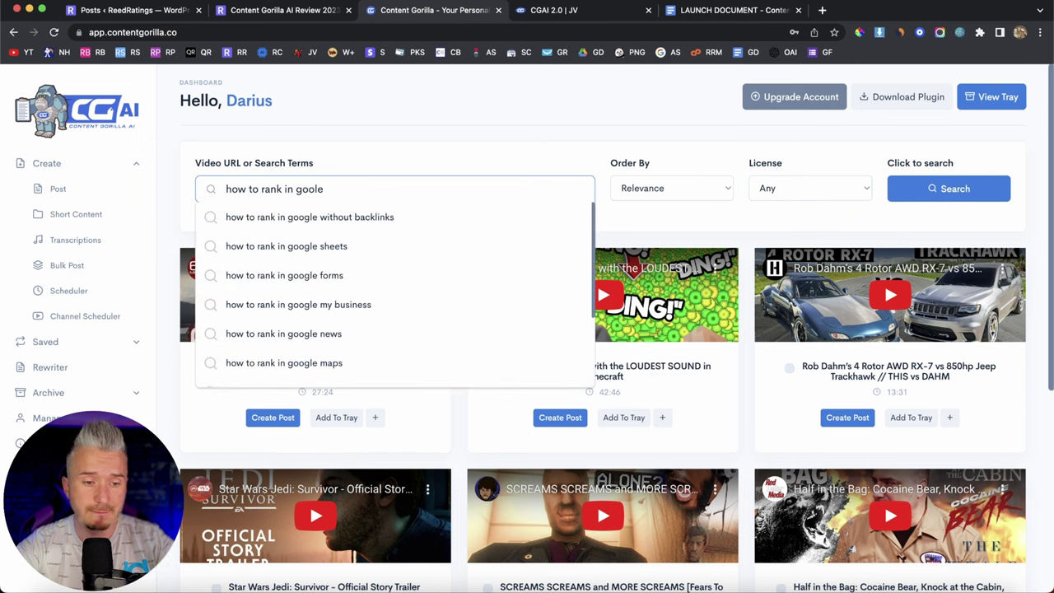
key(BackSpace)
key(BackSpace)
key(BackSpace)
text(gle)
click(276, 220)
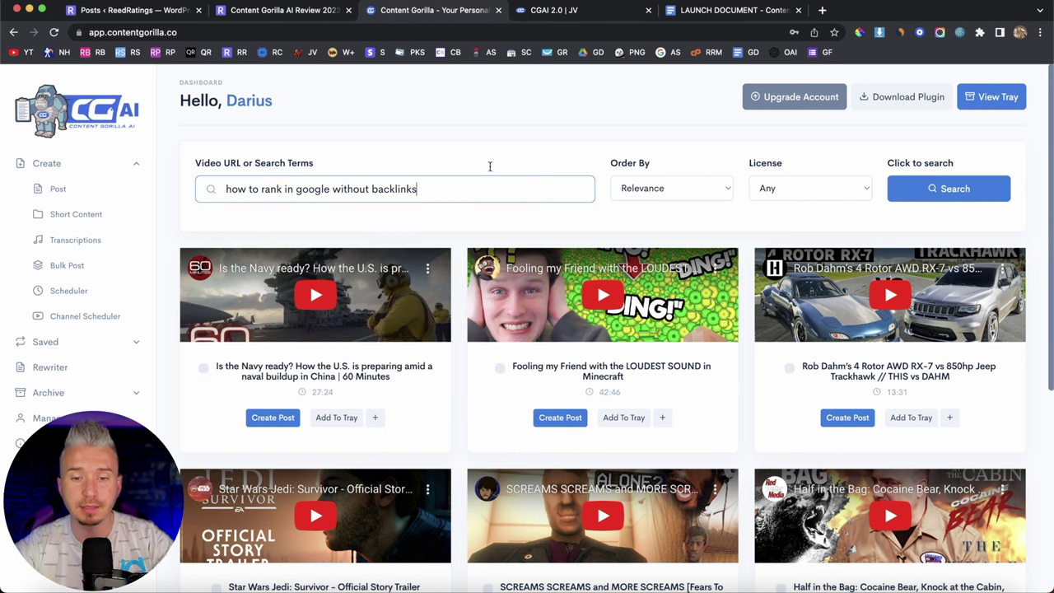
Search videos with the license filter left at Any and browse the results
click(671, 188)
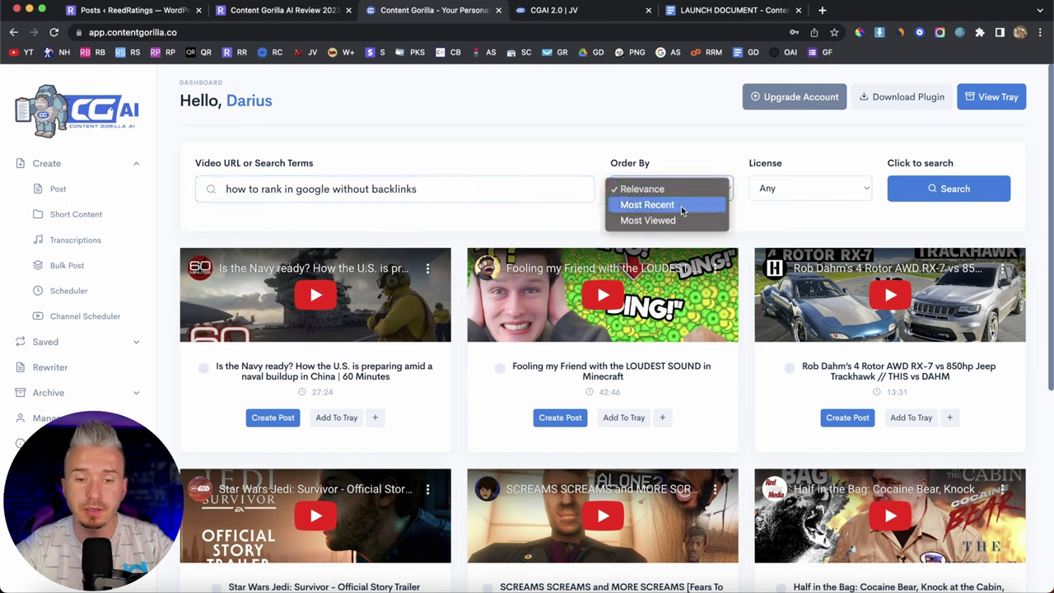
click(810, 194)
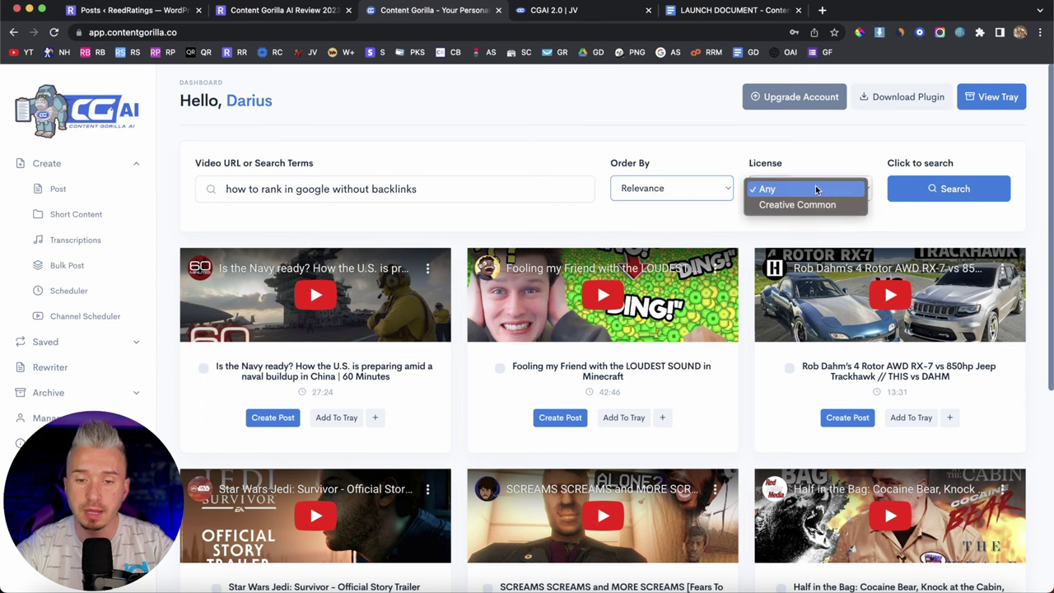
click(770, 188)
click(915, 188)
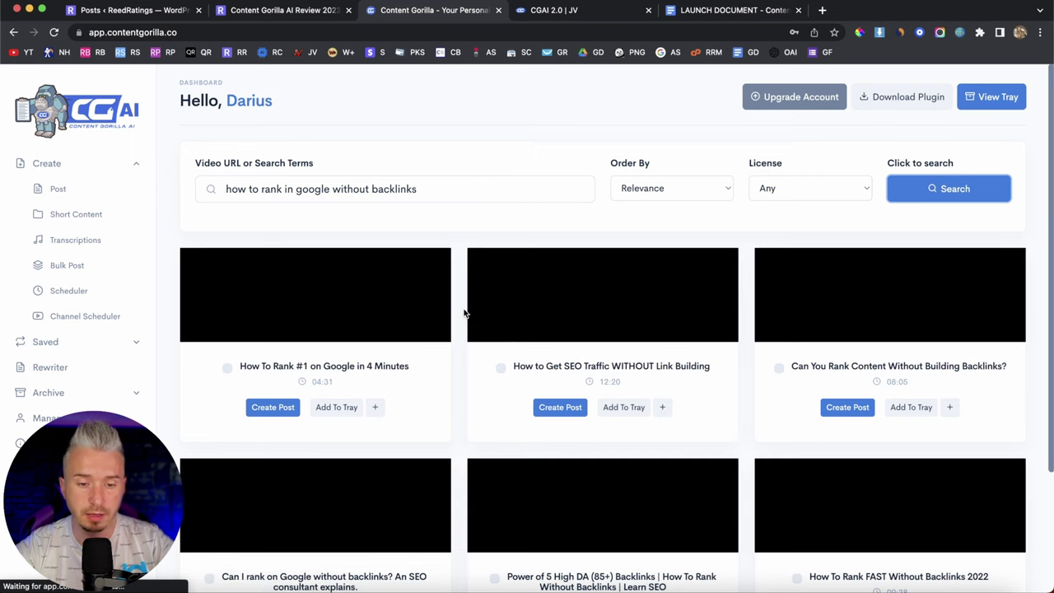
scroll(463, 313, down, 1)
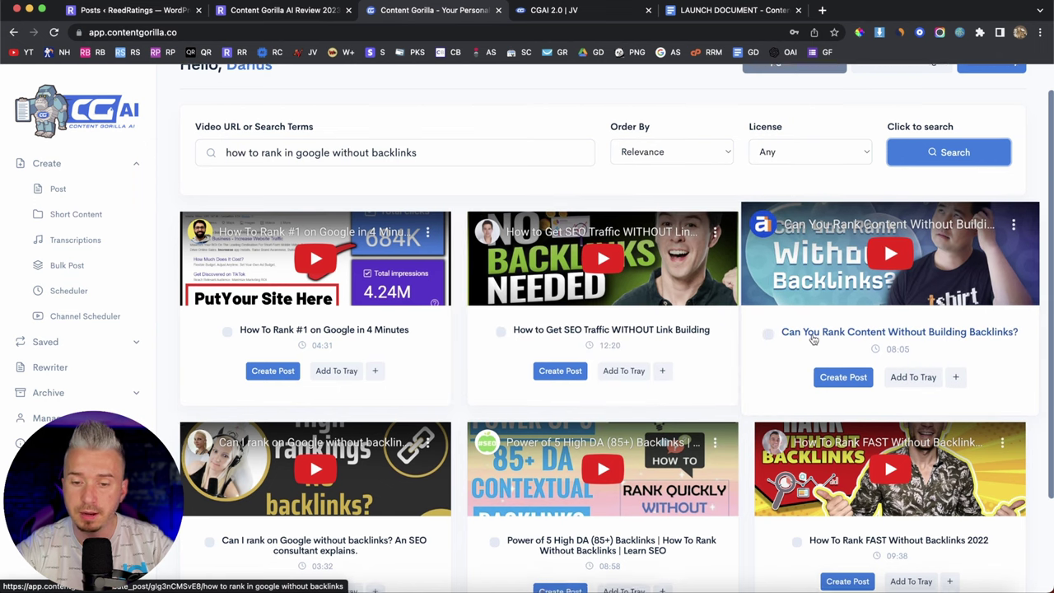
scroll(813, 338, down, 2)
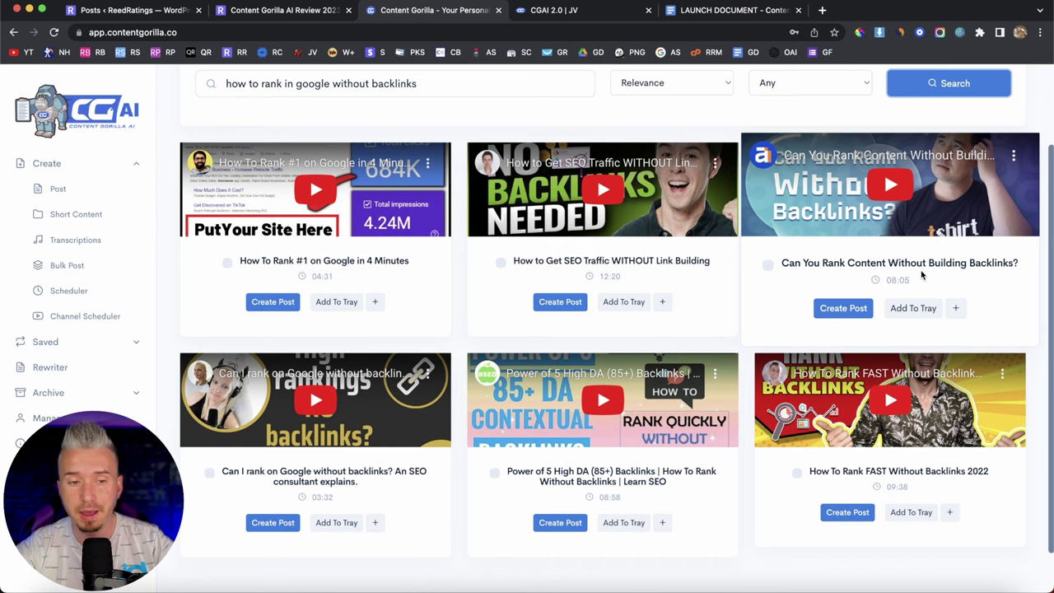
scroll(922, 276, down, 1)
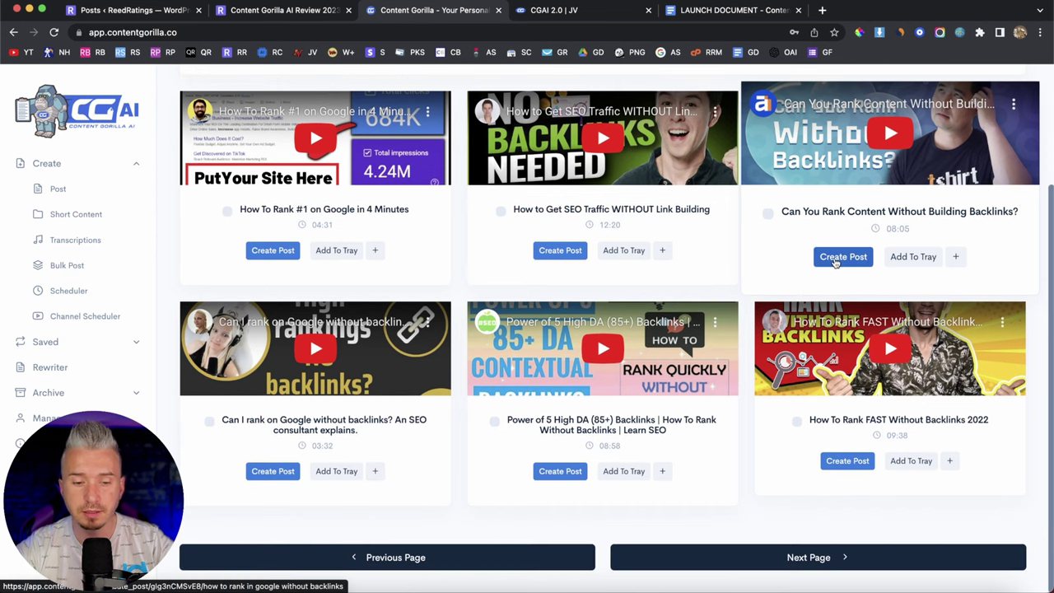
scroll(858, 345, up, 2)
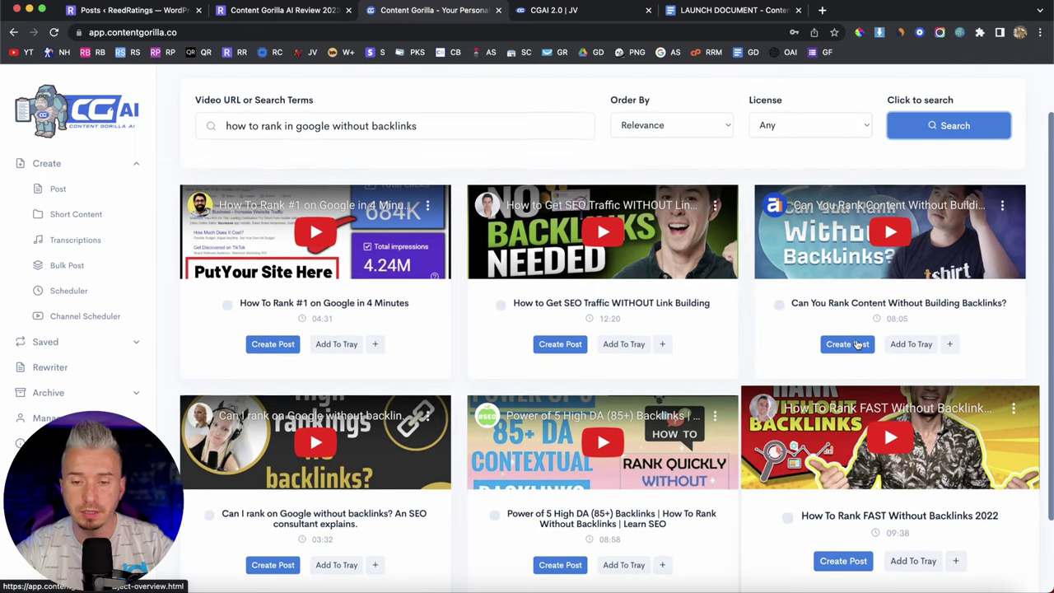
click(838, 348)
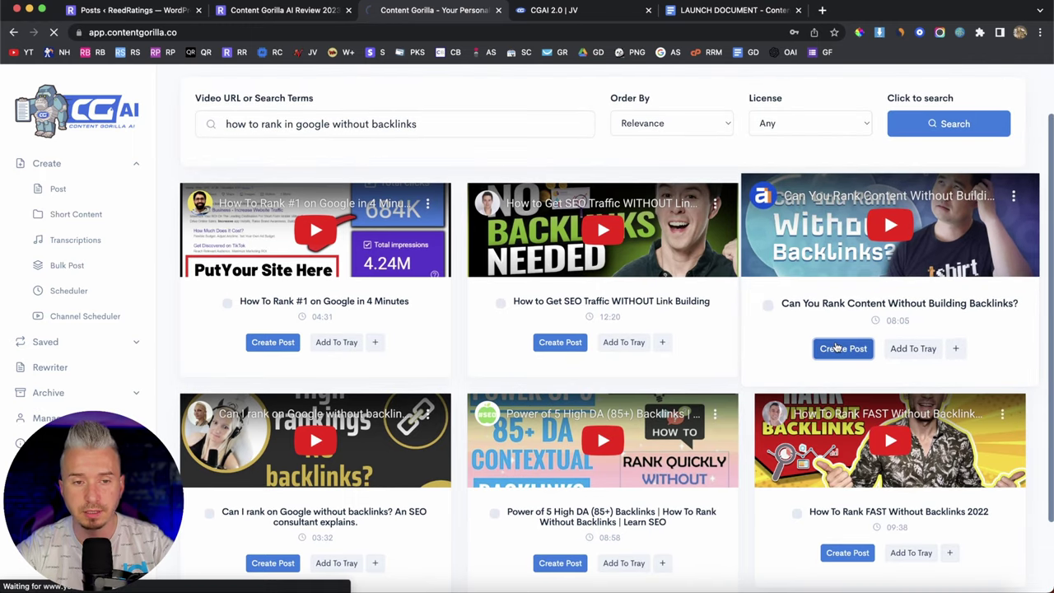
scroll(555, 299, down, 5)
scroll(556, 299, down, 2)
scroll(634, 346, down, 4)
scroll(634, 346, down, 2)
scroll(634, 347, down, 5)
scroll(634, 346, down, 8)
scroll(634, 347, down, 6)
scroll(634, 346, down, 6)
scroll(634, 347, up, 8)
scroll(634, 347, up, 8)
scroll(634, 347, up, 5)
scroll(633, 329, up, 3)
scroll(633, 330, up, 2)
scroll(634, 329, up, 1)
scroll(633, 330, up, 1)
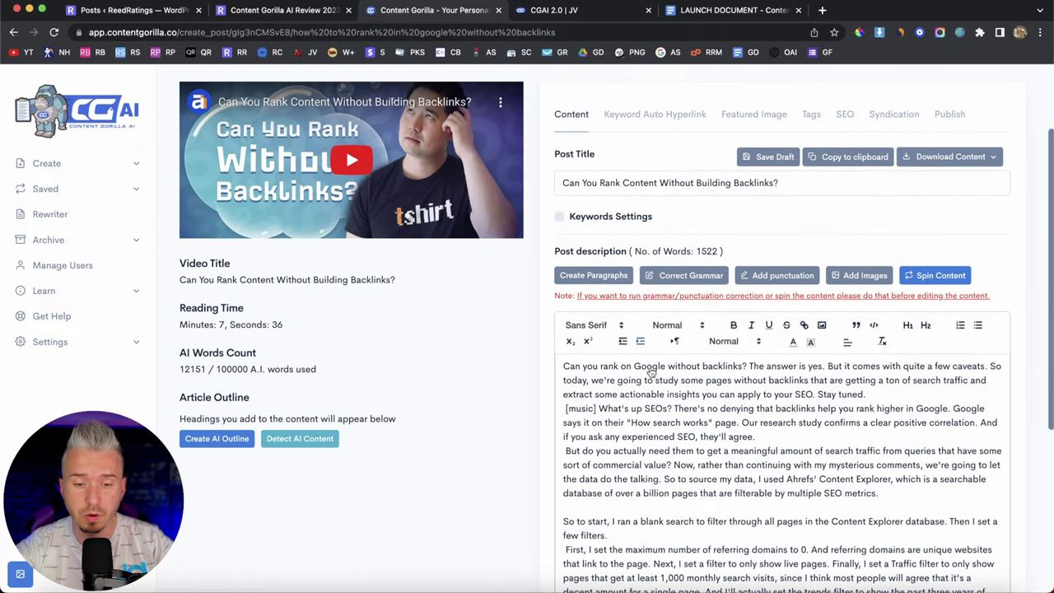
scroll(404, 195, up, 2)
scroll(404, 280, down, 3)
scroll(474, 388, down, 1)
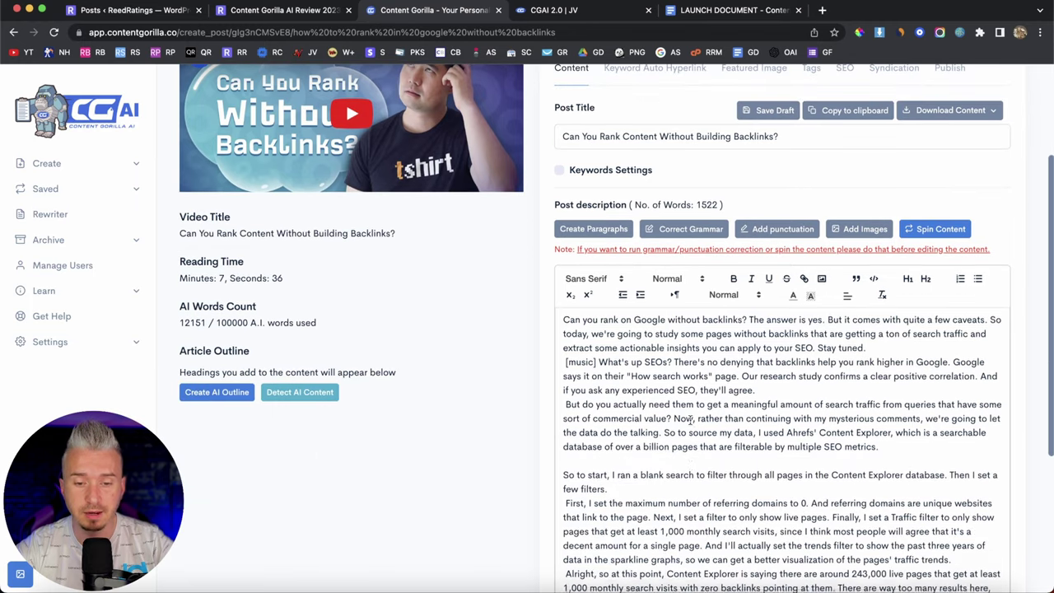
scroll(689, 420, down, 5)
scroll(690, 420, up, 5)
scroll(512, 394, up, 3)
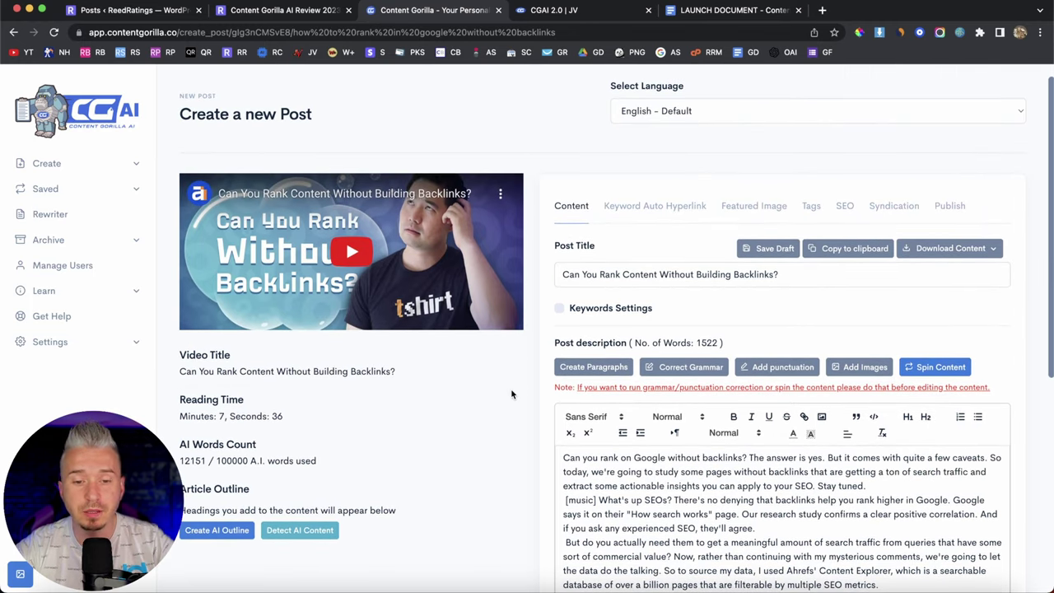
scroll(511, 394, down, 2)
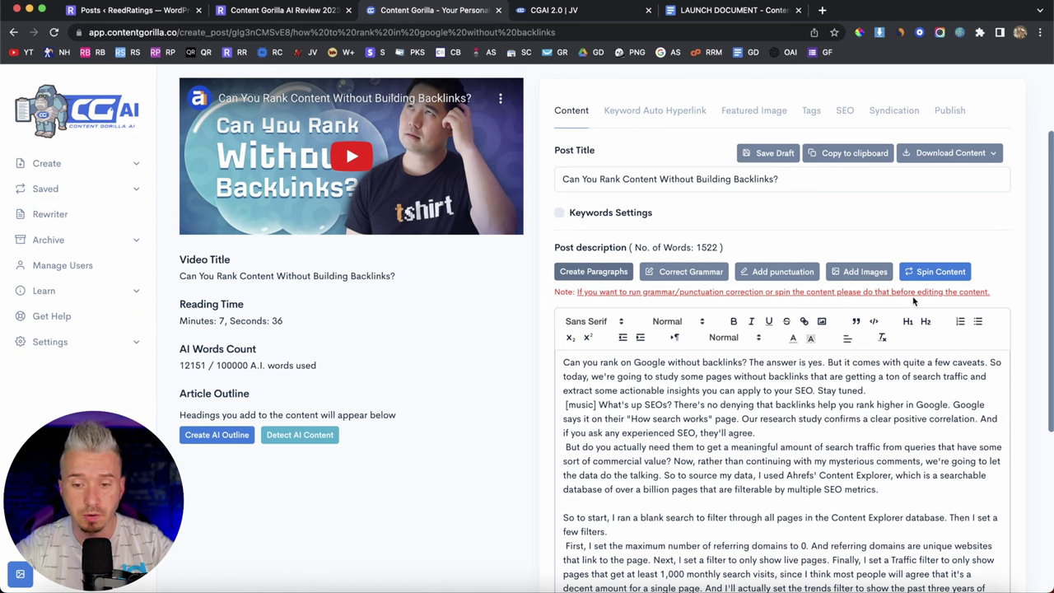
Fix the draft's grammar and punctuation, then bring up the stock image search
click(690, 274)
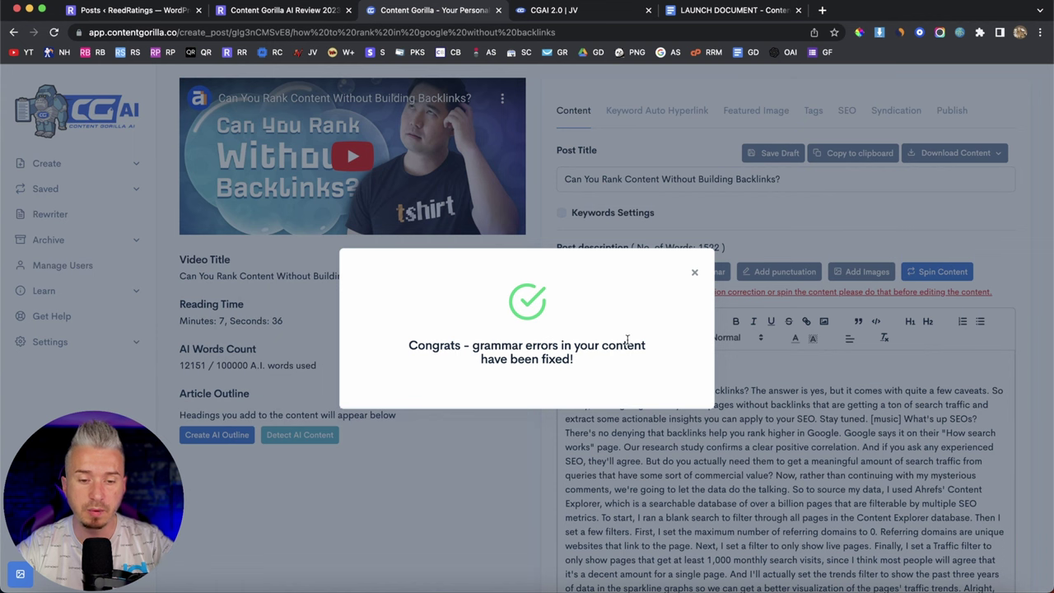
click(694, 272)
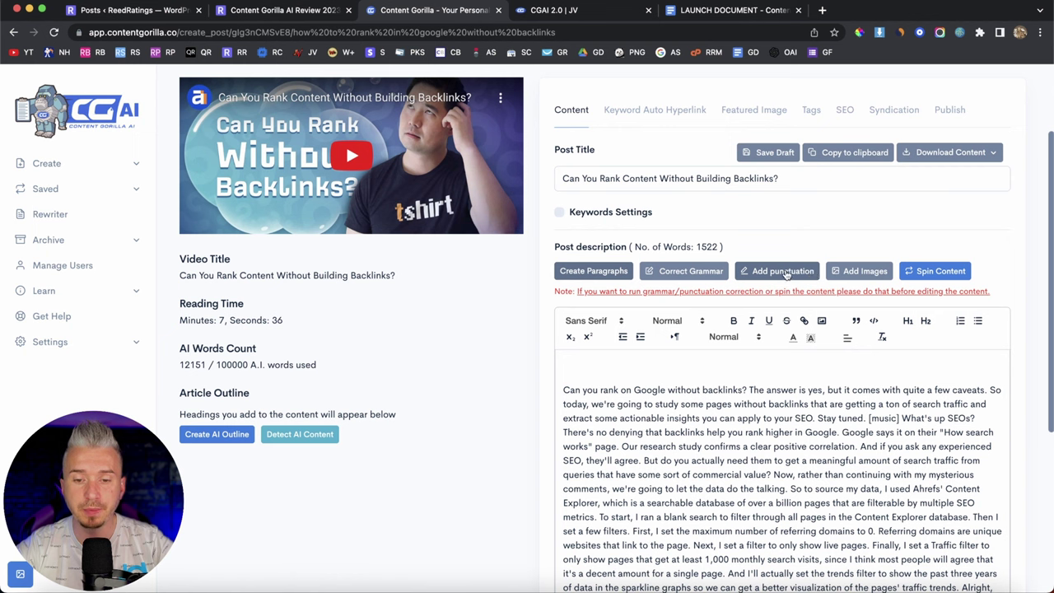
click(759, 278)
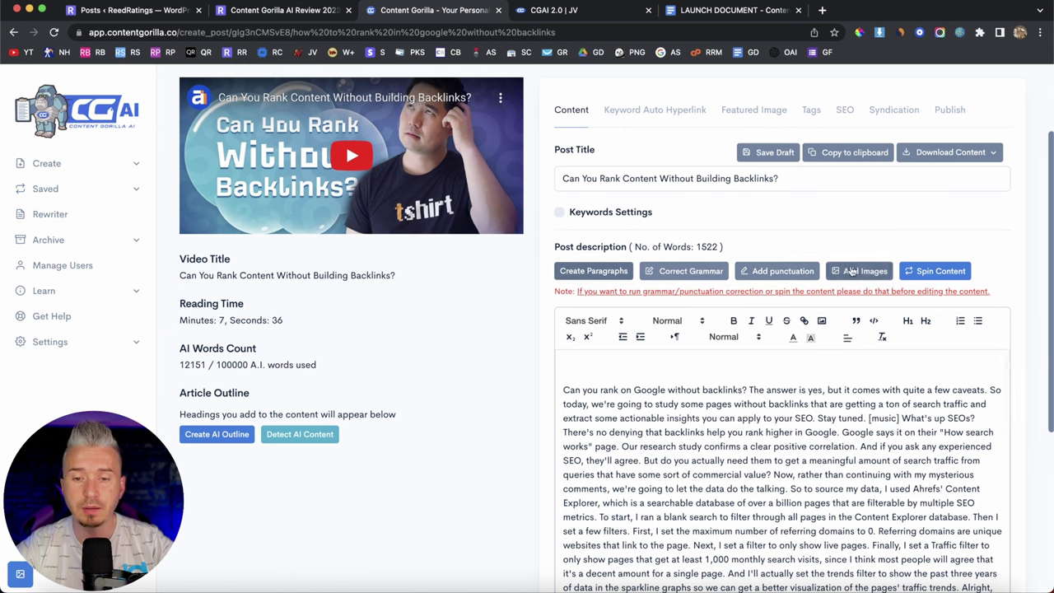
click(850, 275)
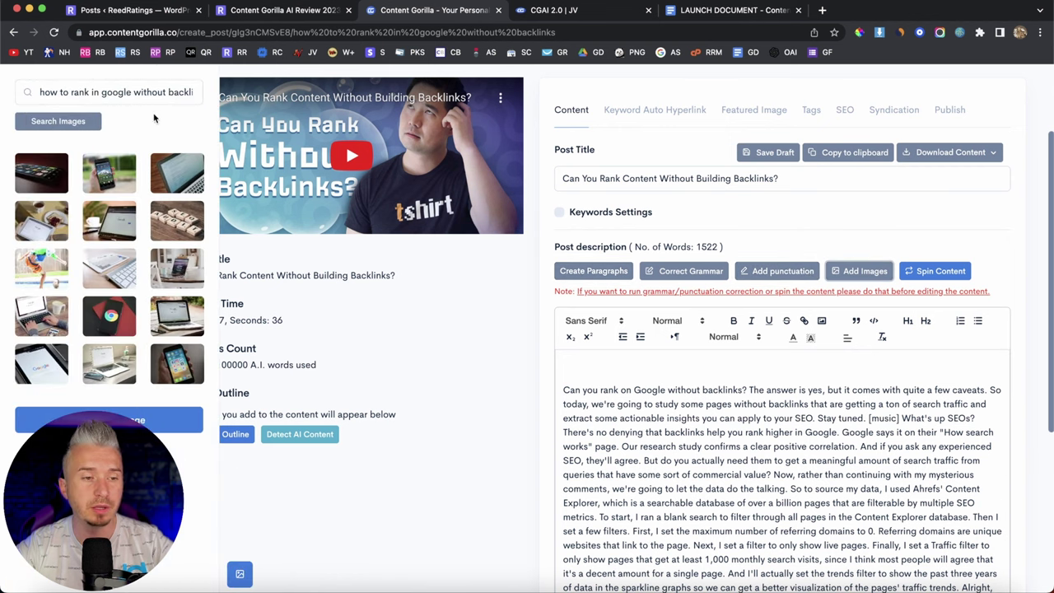
Replace the image search query with 'seo' and search
click(82, 92)
triple_click(82, 92)
key(BackSpace)
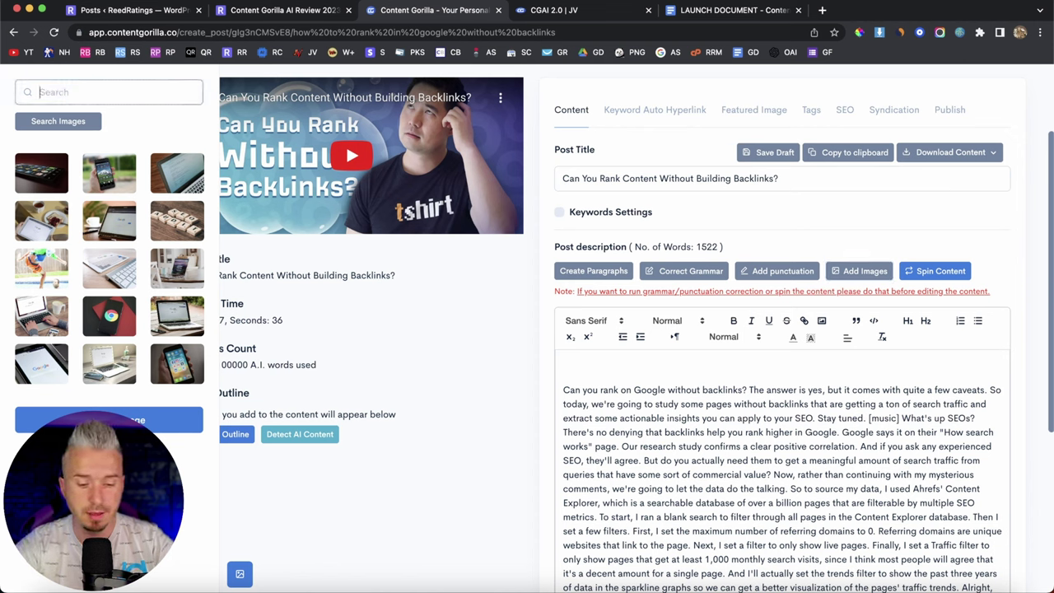
text(seo)
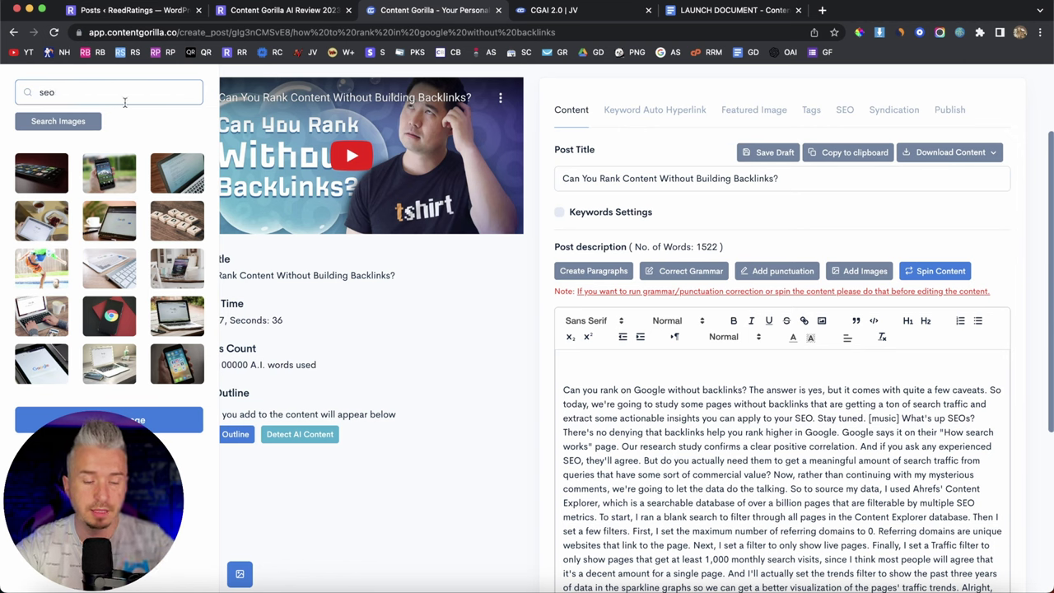
click(86, 121)
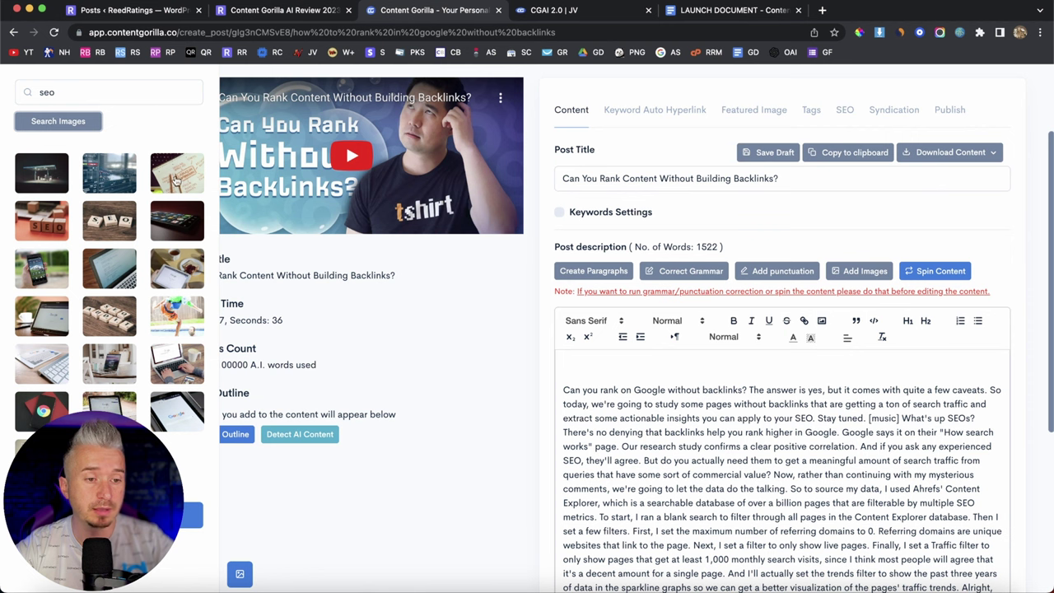
click(170, 182)
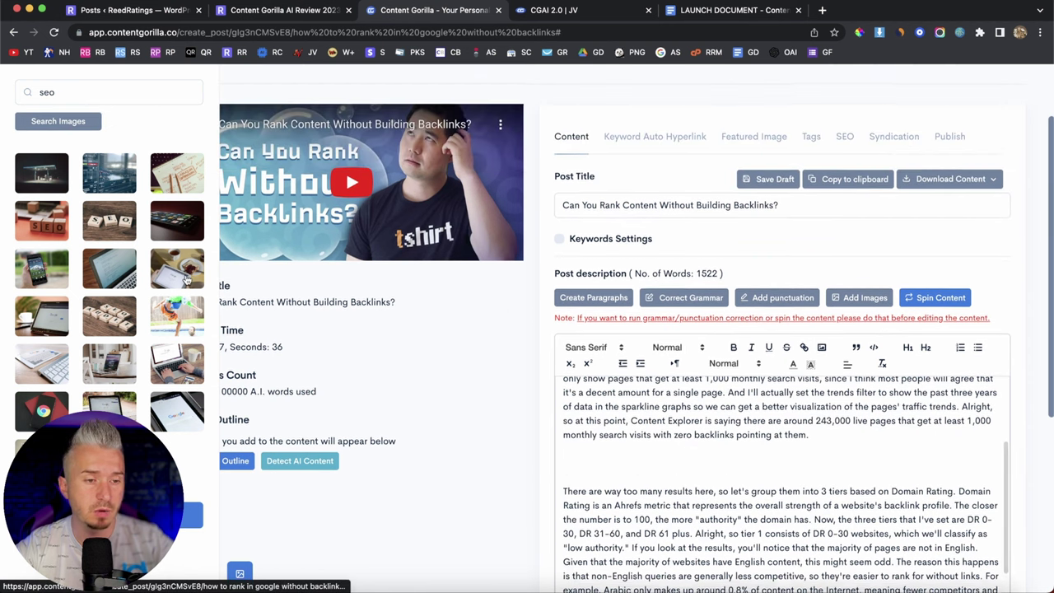
Search images for 'a cat in a glass', then close the image panel
click(94, 91)
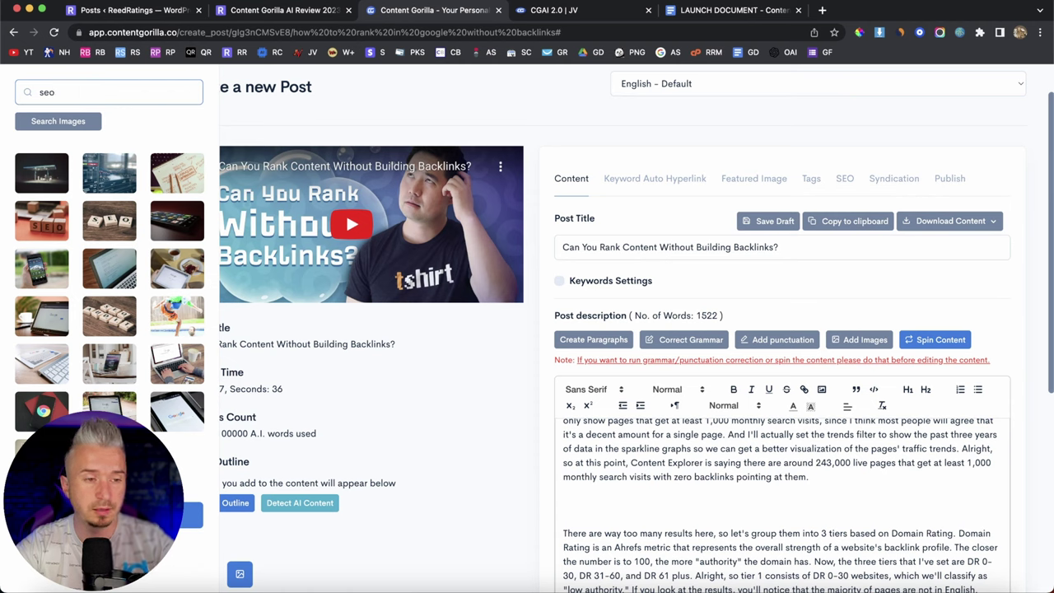
text(a cat in a)
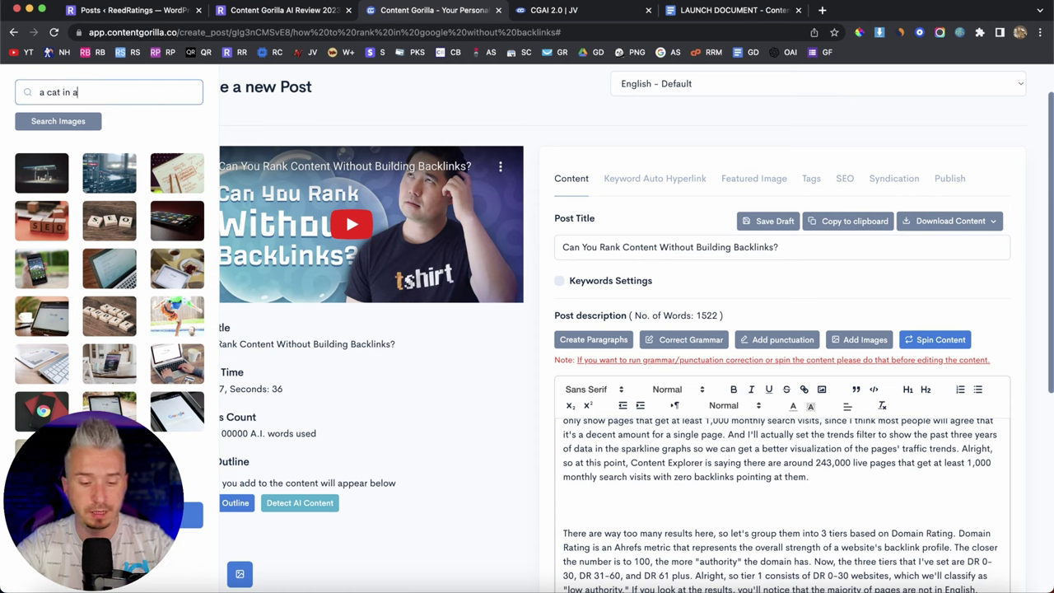
text( glass)
click(56, 121)
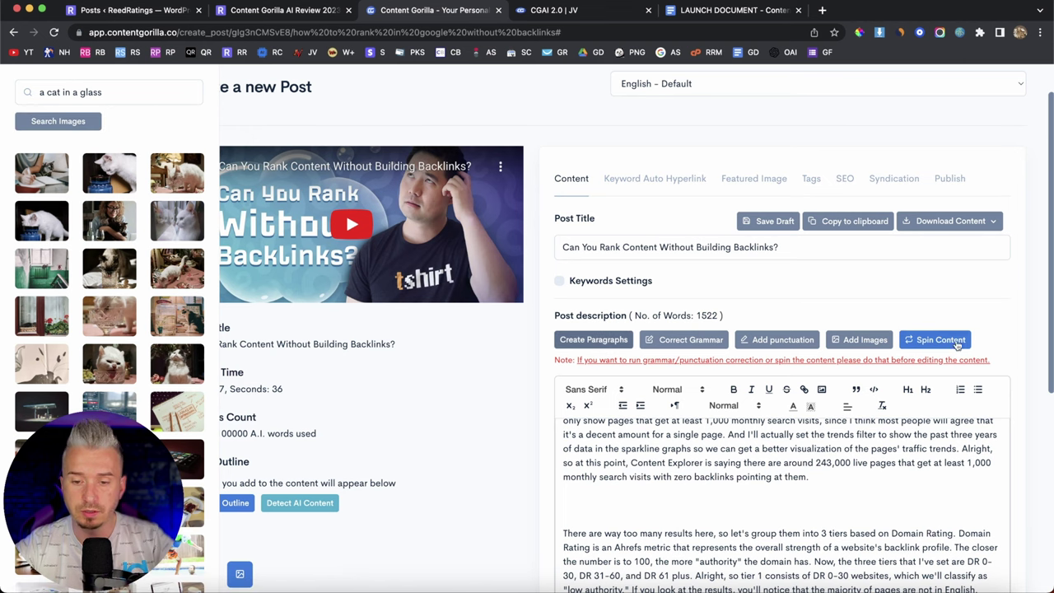
click(859, 339)
Delete the extra blank line after the Ahrefs paragraph ending 'pointing at them.'
scroll(859, 284, down, 2)
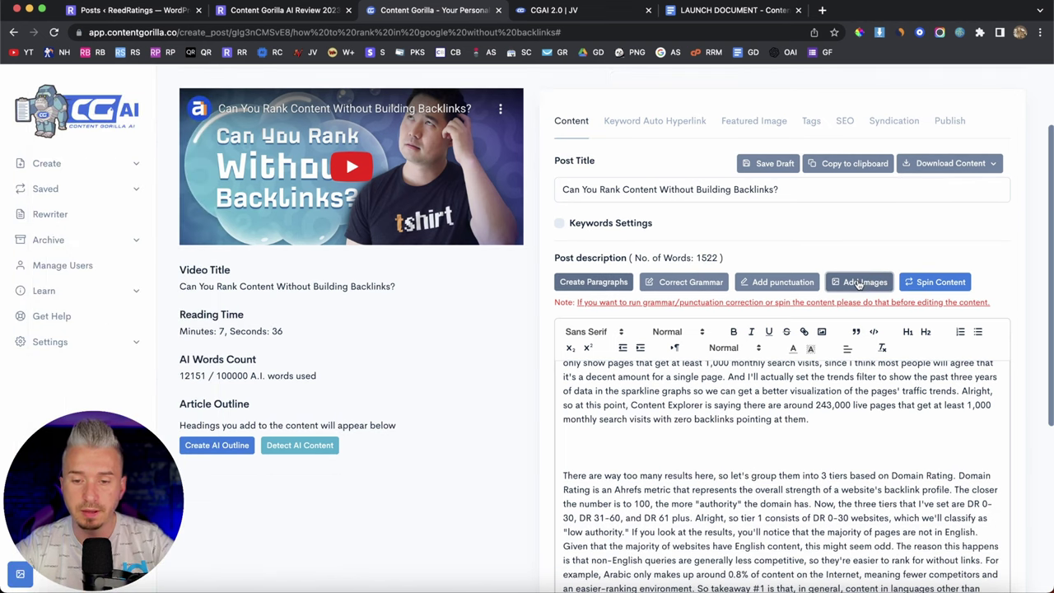
scroll(859, 283, down, 2)
scroll(830, 341, up, 3)
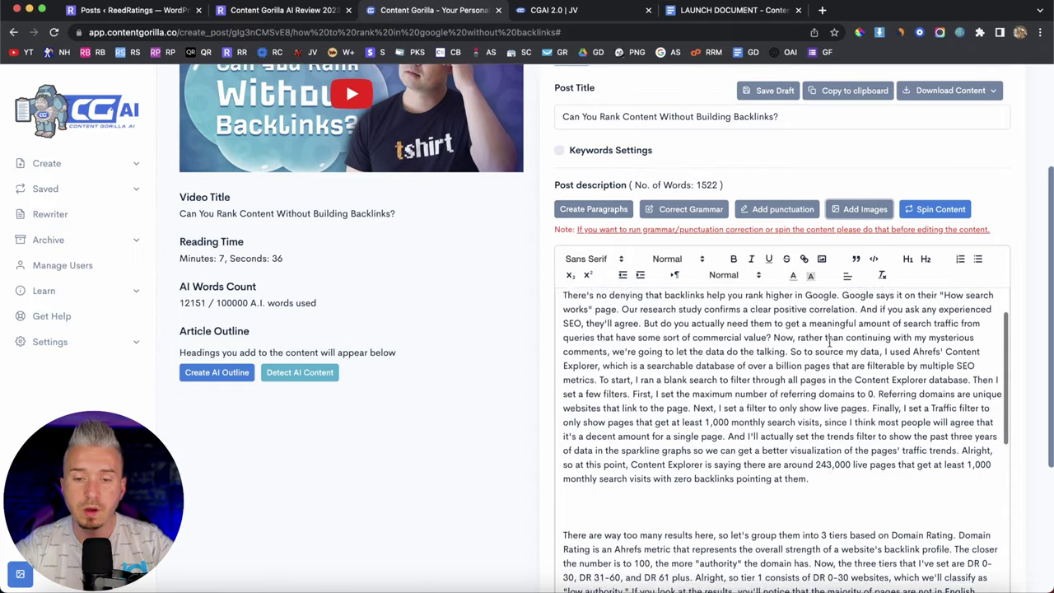
scroll(830, 340, up, 2)
scroll(506, 303, down, 3)
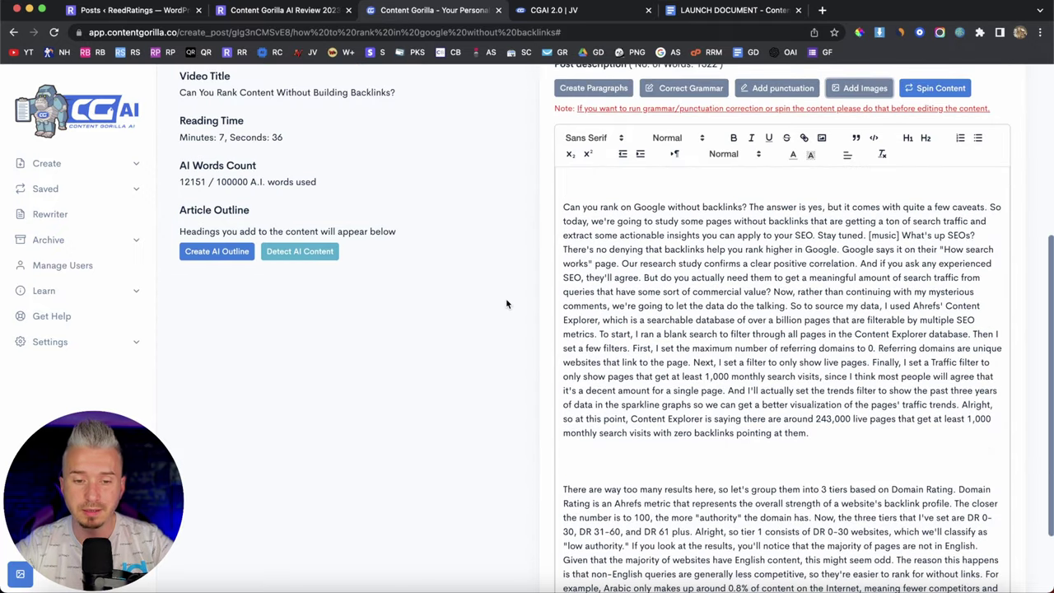
scroll(700, 343, down, 2)
scroll(700, 342, down, 5)
scroll(700, 343, down, 5)
scroll(699, 343, down, 5)
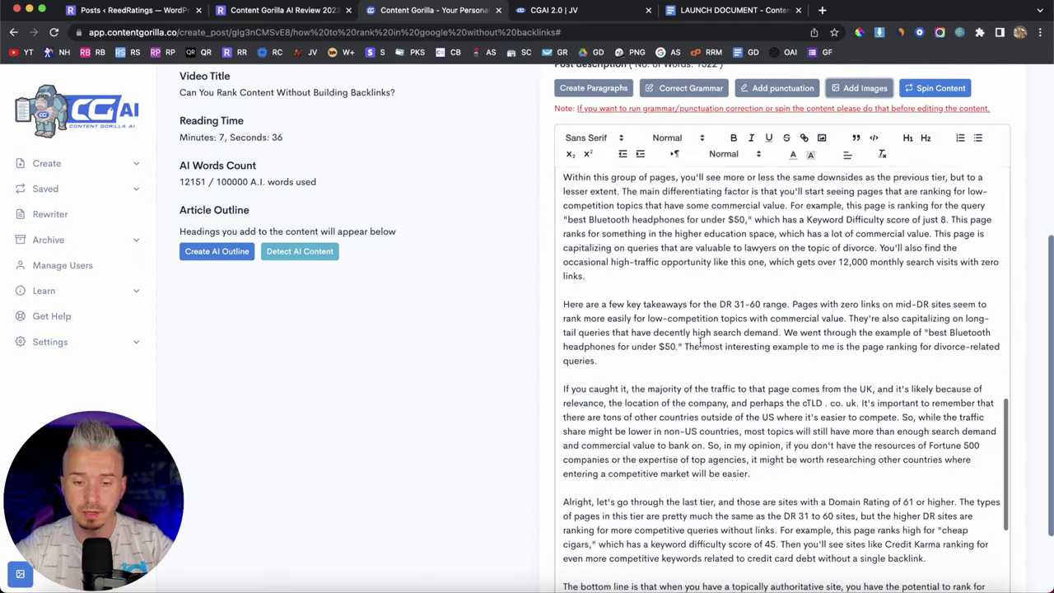
scroll(699, 343, down, 5)
scroll(696, 352, down, 2)
scroll(676, 394, up, 5)
scroll(675, 394, up, 5)
scroll(673, 391, up, 5)
scroll(675, 393, down, 1)
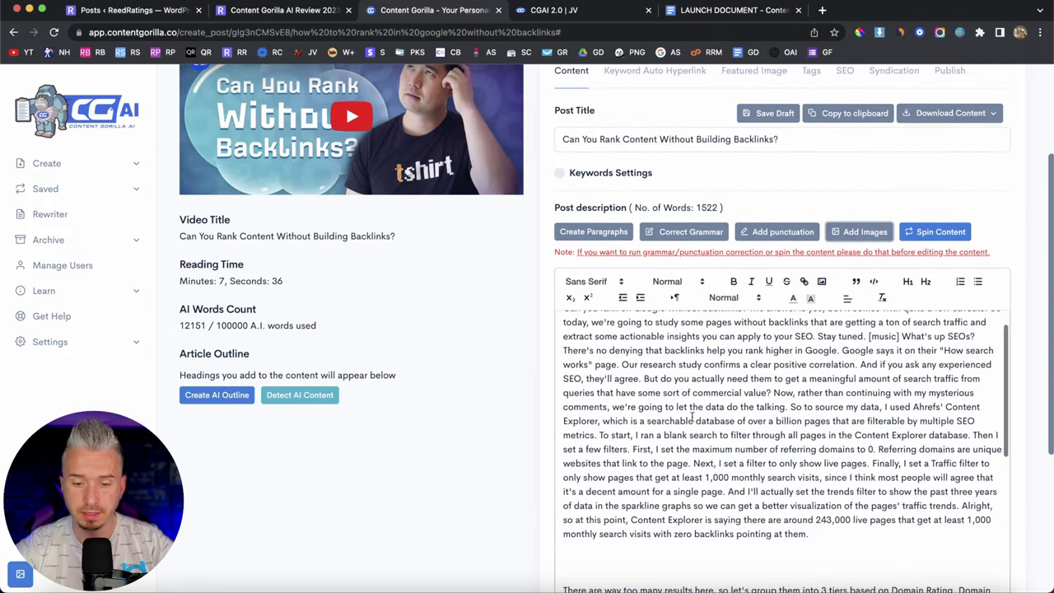
scroll(679, 327, up, 1)
scroll(679, 326, up, 3)
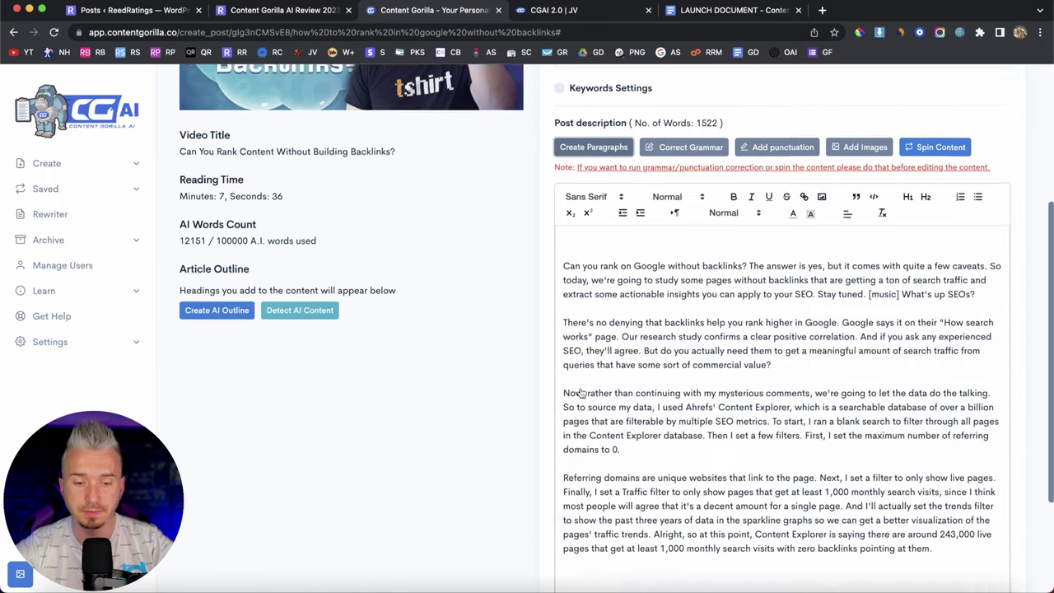
scroll(643, 371, down, 8)
scroll(700, 331, down, 1)
scroll(700, 331, down, 2)
click(635, 297)
key(BackSpace)
Scroll through the article to review its new short paragraphs
scroll(750, 332, down, 5)
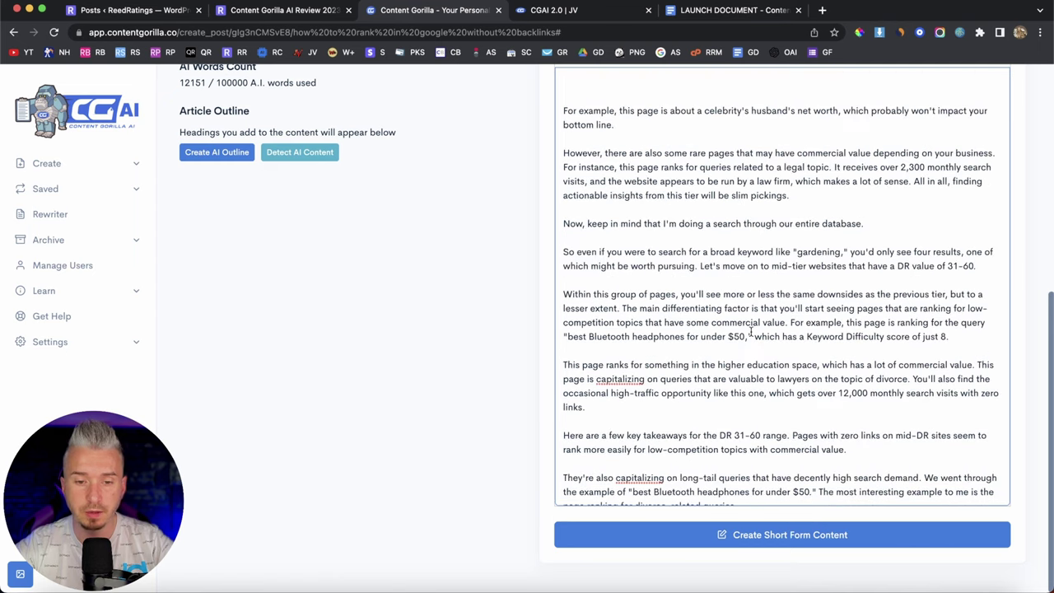
scroll(750, 332, down, 3)
scroll(751, 332, down, 5)
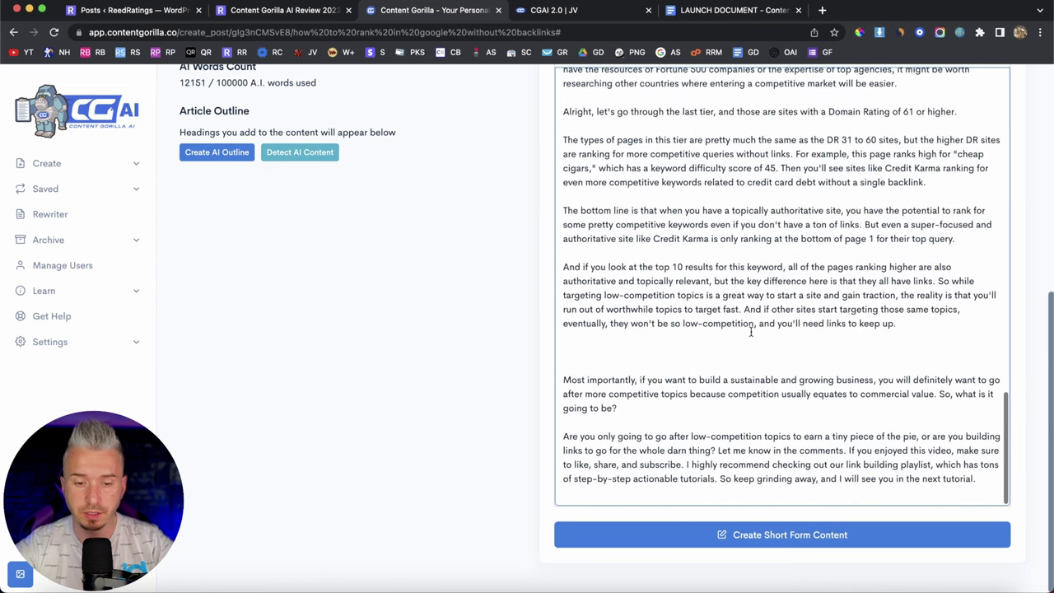
scroll(750, 331, up, 10)
scroll(750, 331, up, 10)
scroll(750, 332, up, 10)
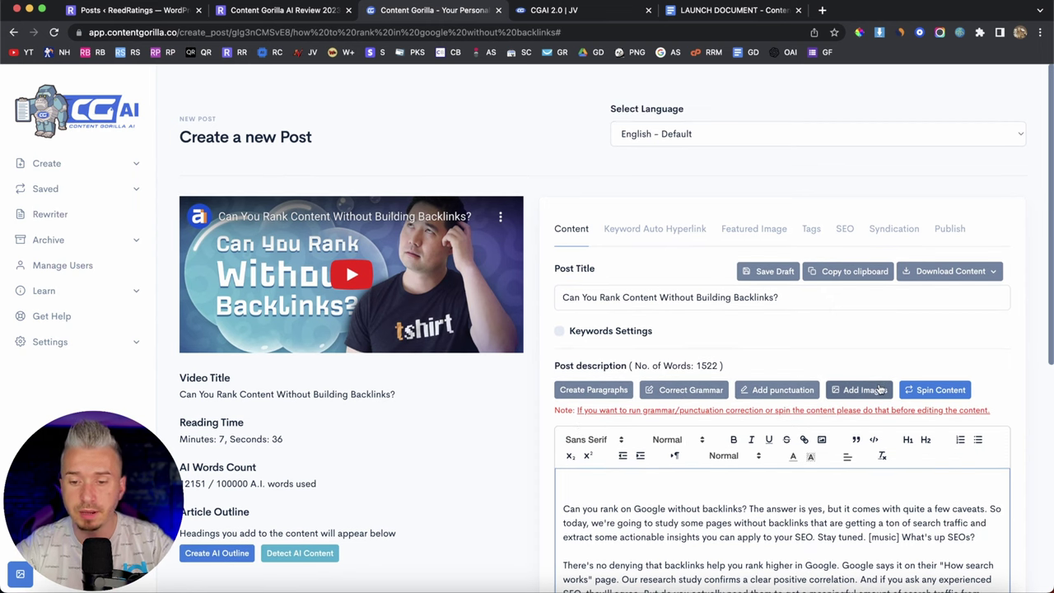
scroll(947, 380, down, 2)
scroll(982, 374, down, 2)
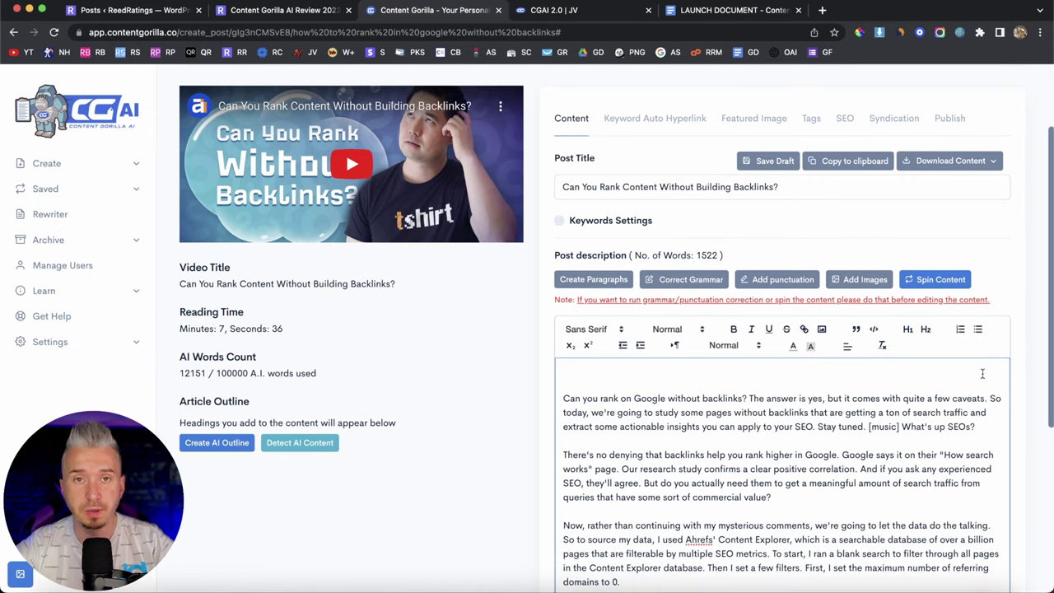
scroll(931, 483, down, 1)
scroll(814, 463, down, 1)
scroll(816, 465, down, 2)
scroll(816, 465, up, 3)
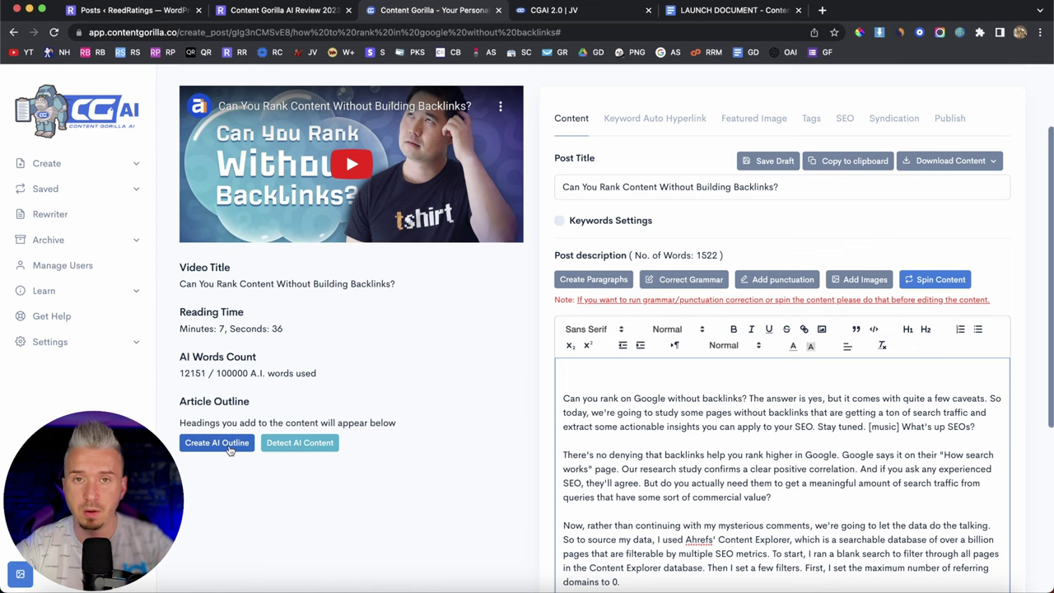
Generate an AI outline using the copied post title as the Outline Context
click(228, 443)
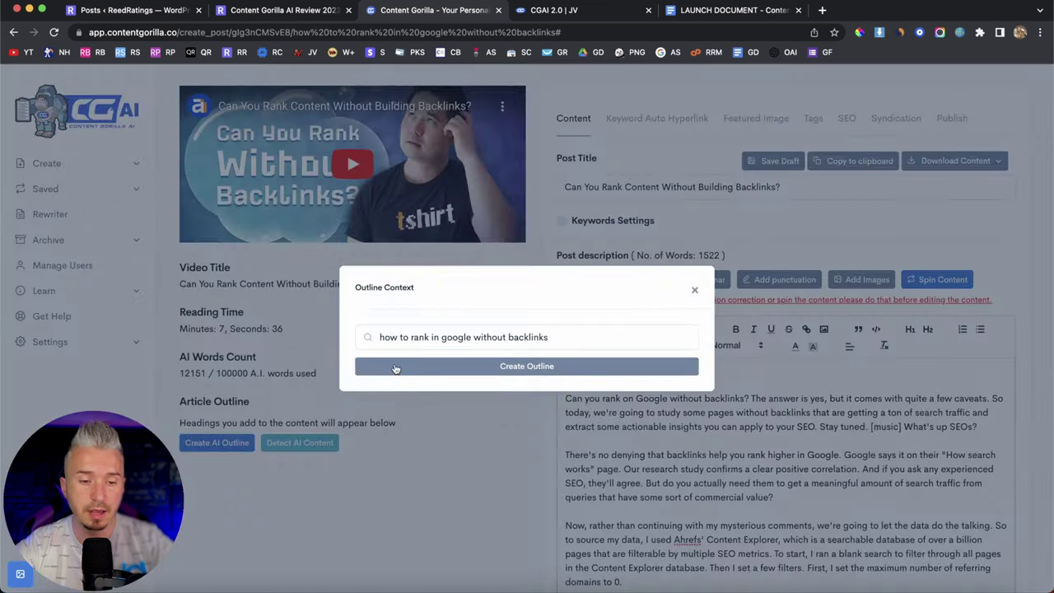
click(694, 289)
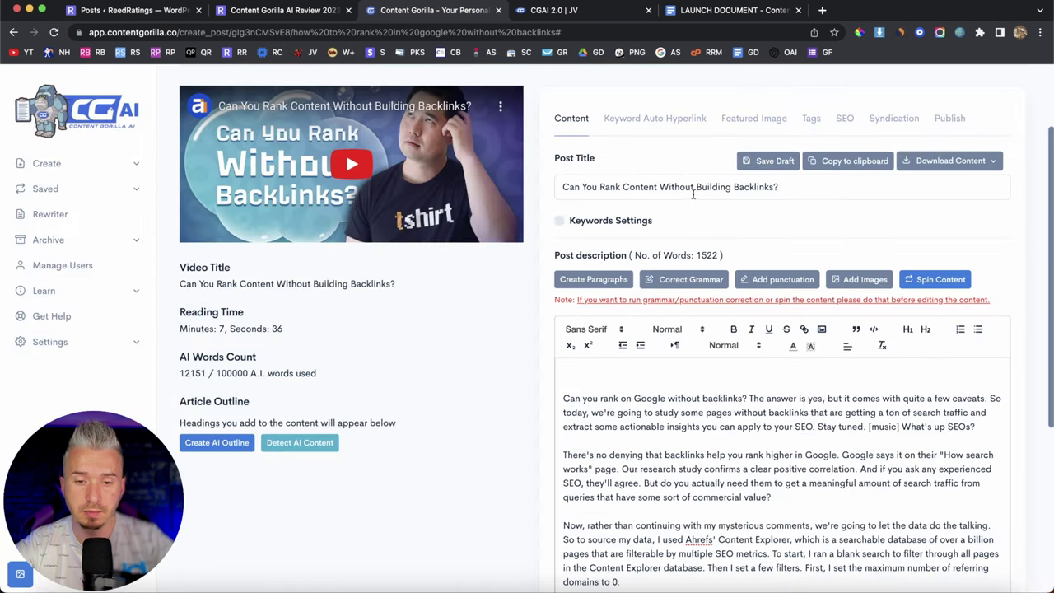
click(693, 188)
key(ctrl+a)
key(ctrl+c)
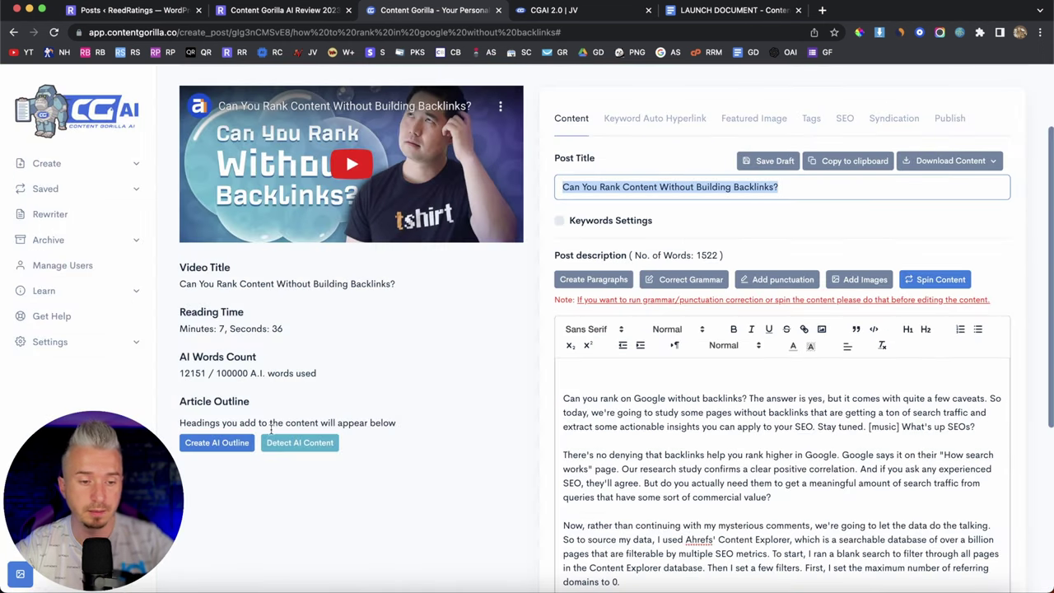
click(212, 442)
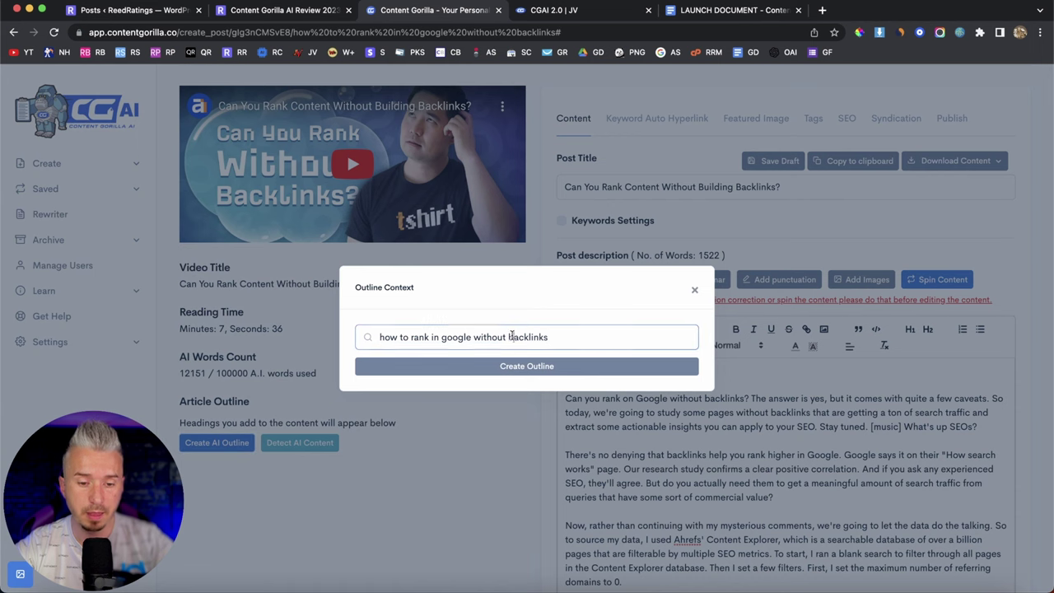
key(ctrl+a)
key(ctrl+v)
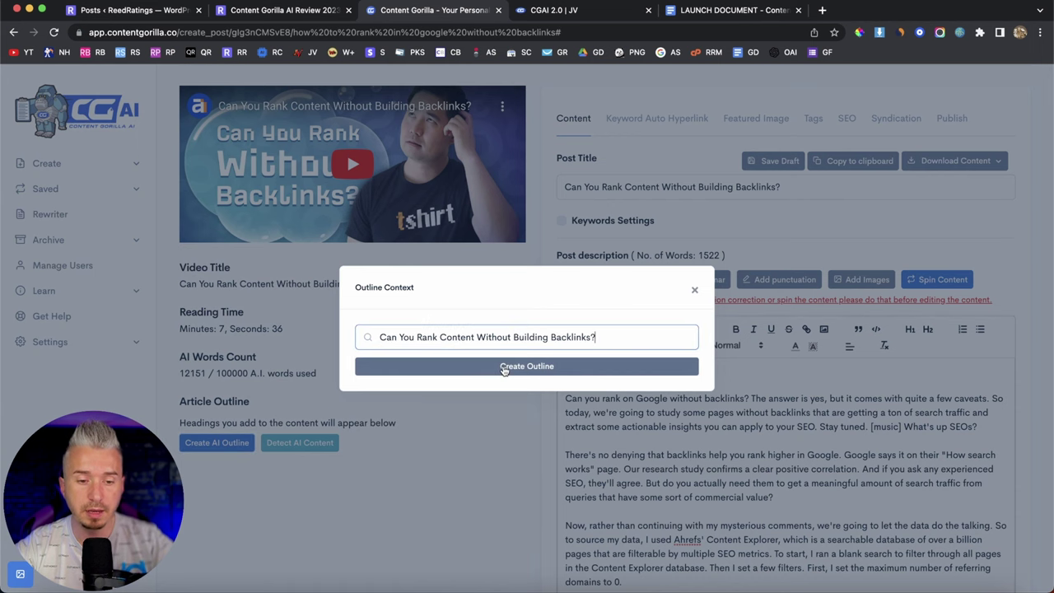
click(504, 368)
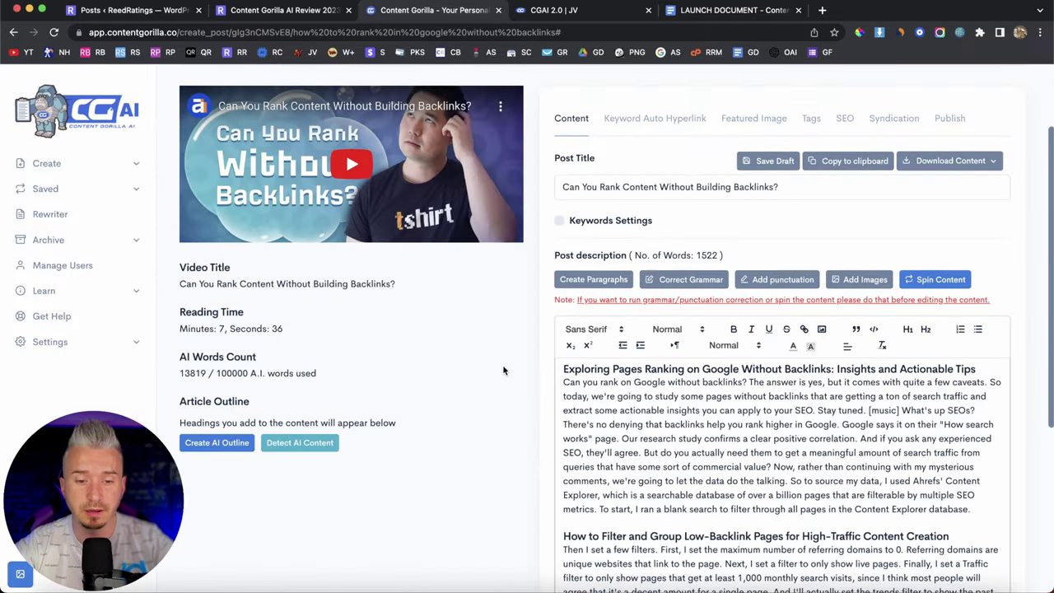
scroll(504, 370, down, 3)
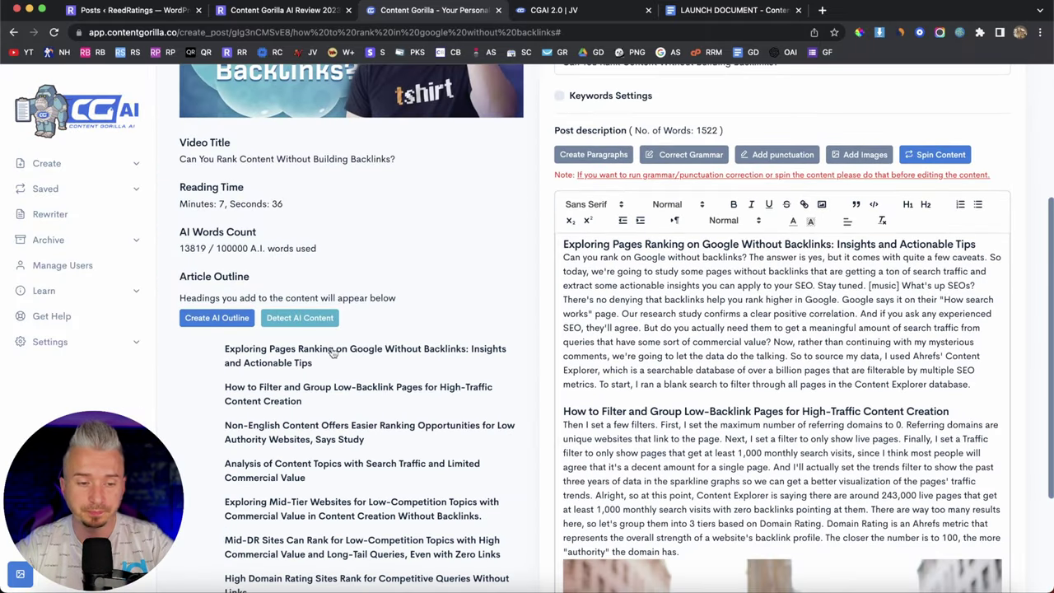
scroll(333, 353, down, 4)
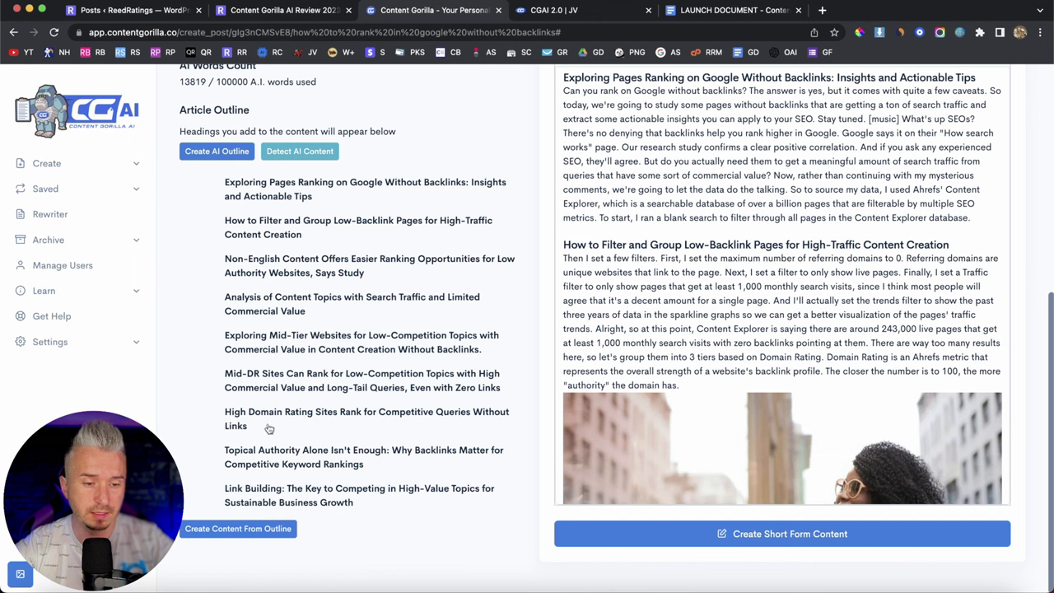
scroll(700, 286, down, 4)
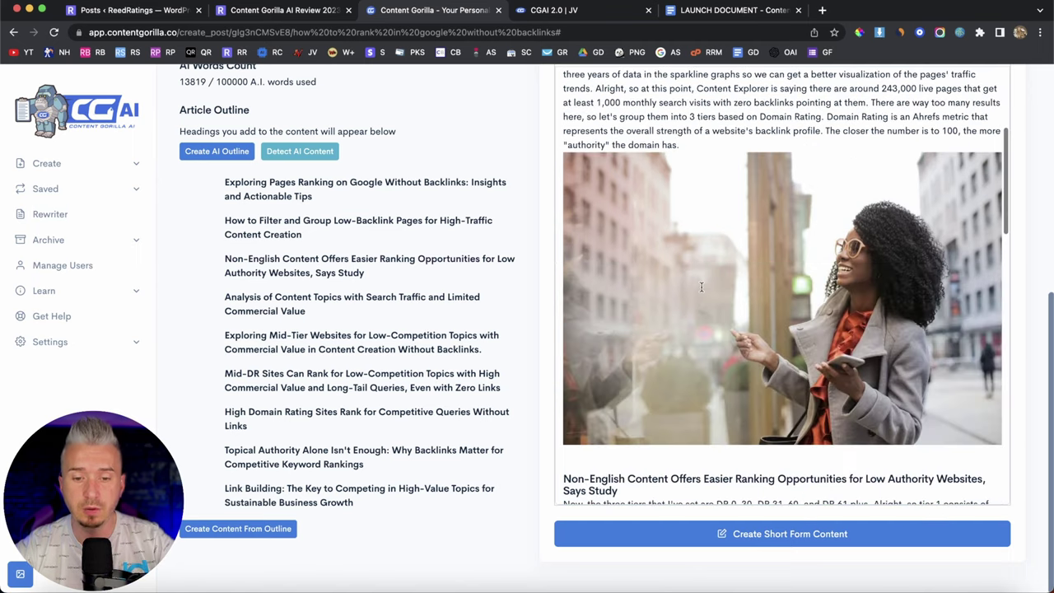
scroll(701, 286, down, 4)
scroll(700, 286, down, 1)
scroll(700, 287, down, 3)
scroll(700, 286, down, 5)
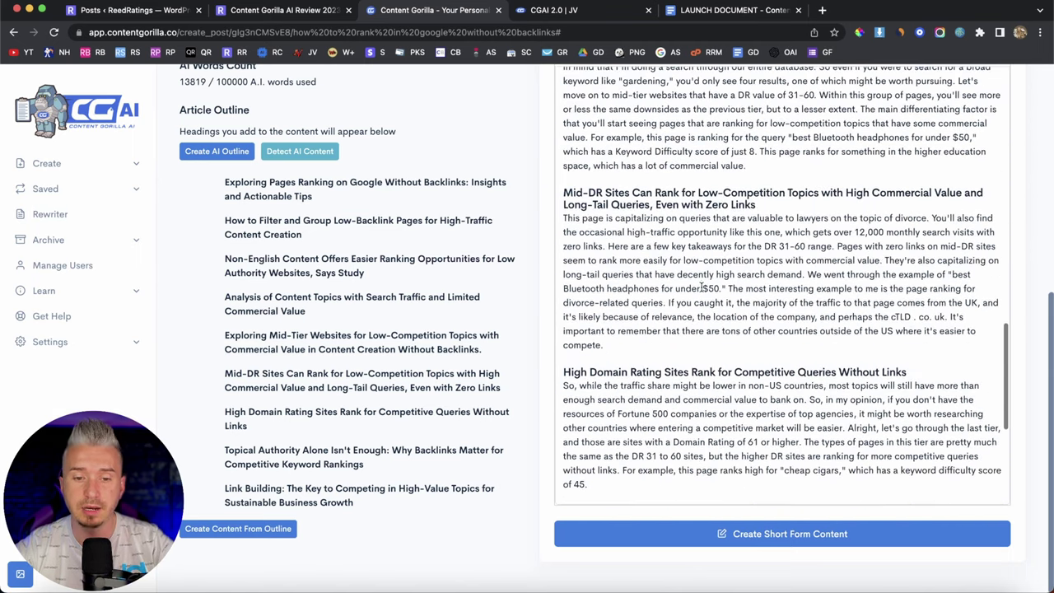
scroll(724, 313, down, 1)
scroll(763, 356, down, 2)
scroll(762, 355, down, 1)
scroll(762, 356, down, 1)
scroll(762, 356, up, 4)
scroll(762, 356, up, 3)
scroll(724, 338, up, 6)
scroll(661, 308, up, 2)
scroll(661, 308, up, 2)
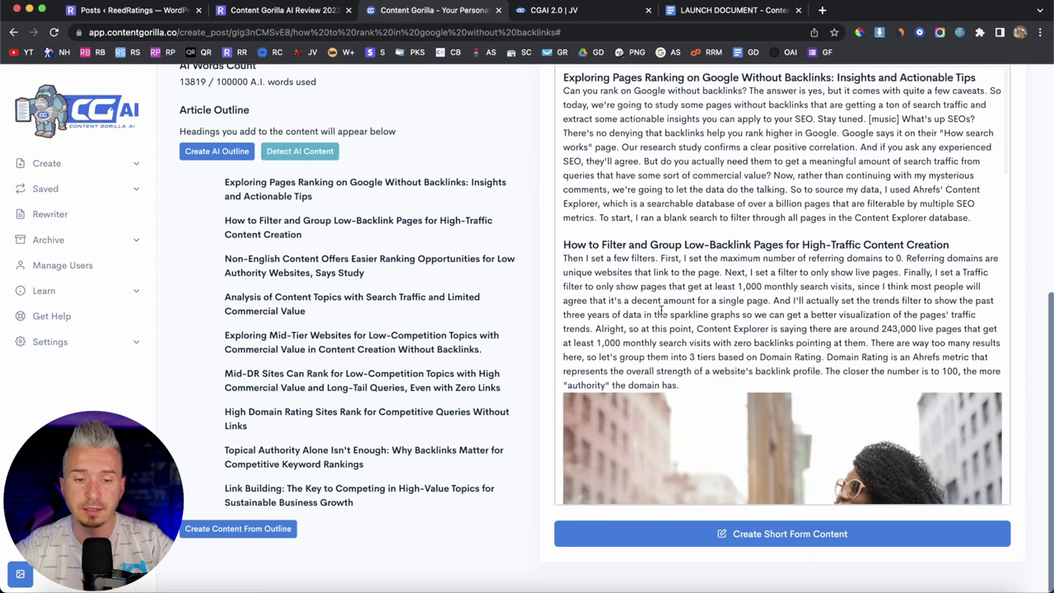
scroll(545, 305, up, 3)
scroll(545, 305, up, 4)
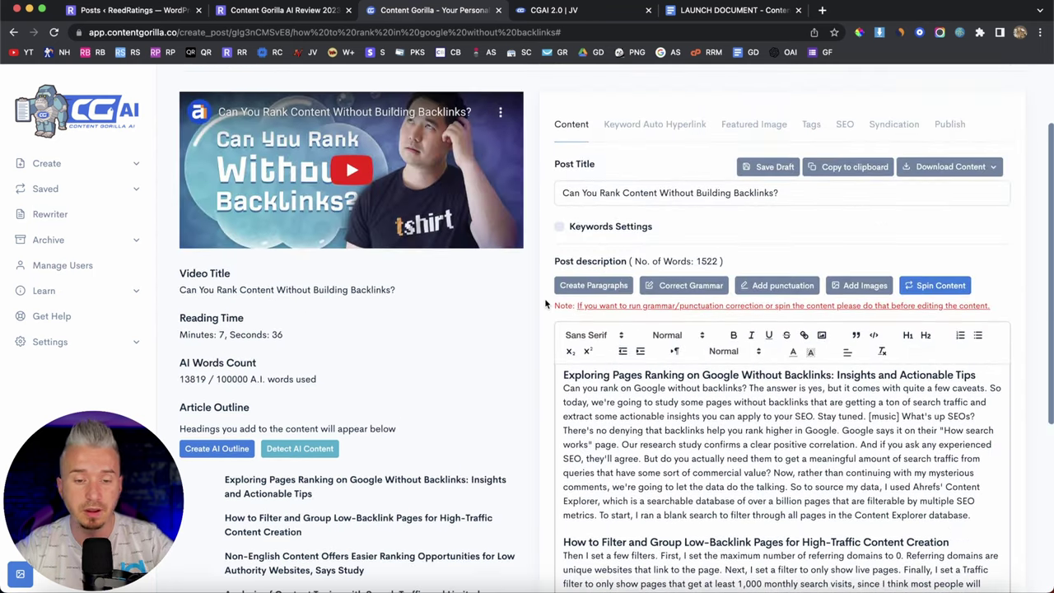
scroll(545, 305, down, 2)
scroll(548, 303, down, 1)
scroll(684, 329, down, 2)
scroll(685, 328, up, 2)
scroll(531, 325, down, 2)
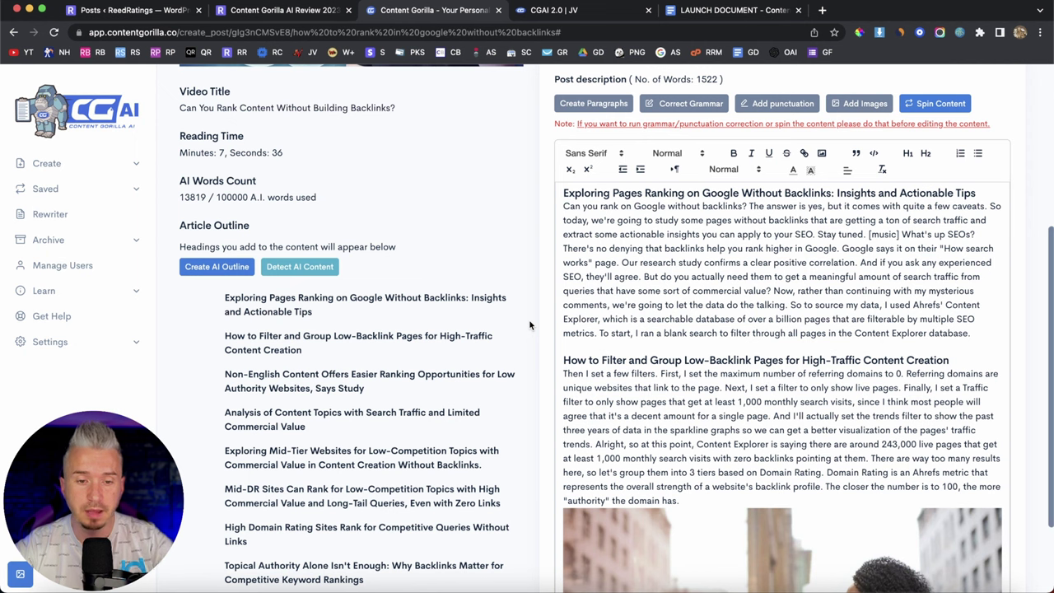
scroll(531, 326, down, 3)
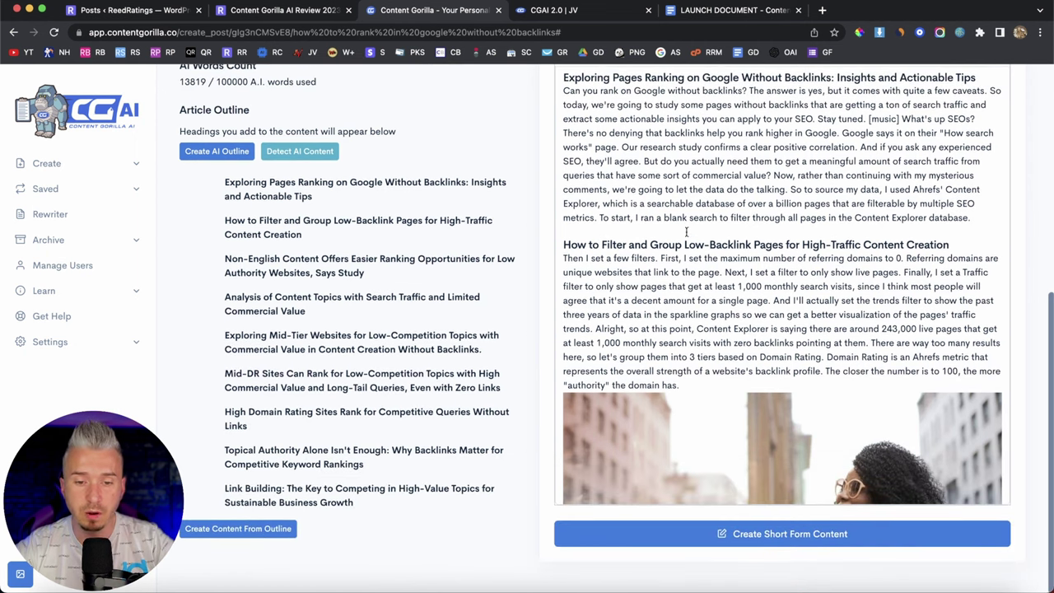
scroll(701, 275, up, 4)
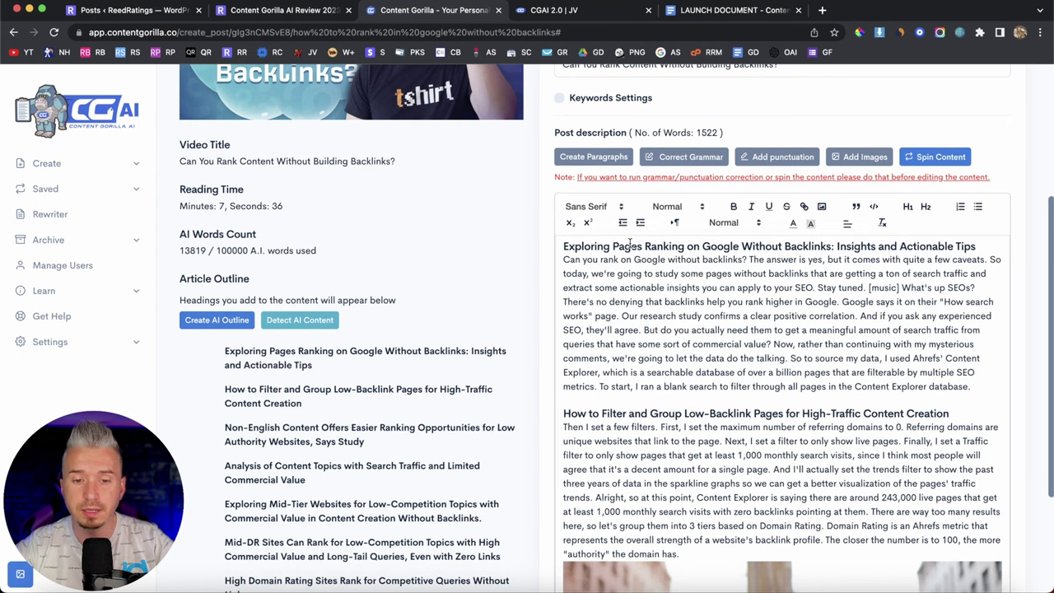
scroll(548, 314, down, 4)
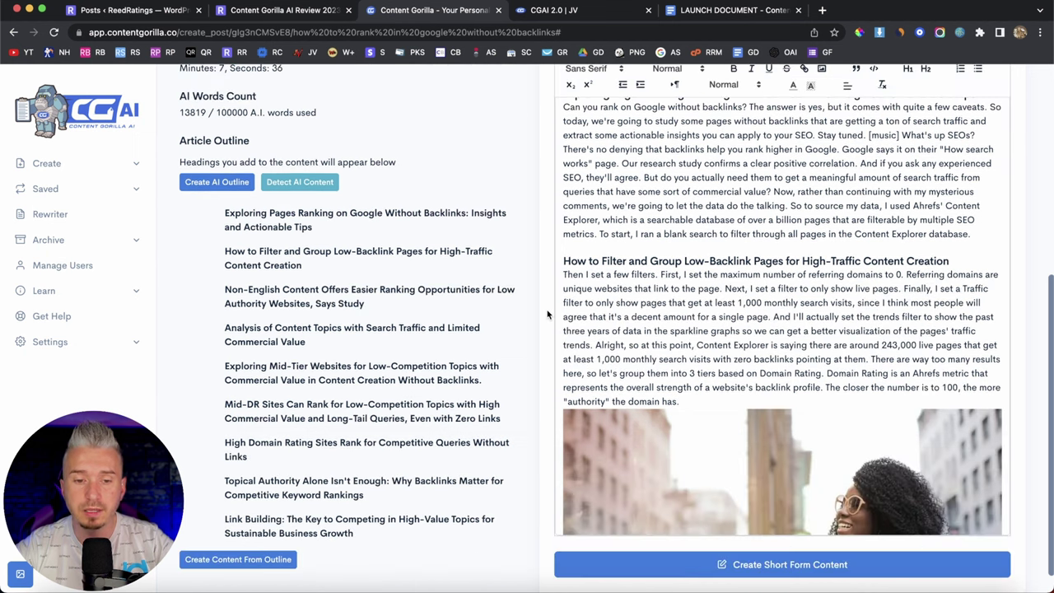
scroll(634, 270, down, 5)
scroll(634, 271, down, 2)
scroll(635, 273, down, 4)
scroll(635, 275, down, 1)
scroll(634, 274, down, 4)
scroll(635, 274, down, 2)
scroll(635, 274, down, 3)
scroll(705, 343, down, 2)
scroll(698, 333, down, 4)
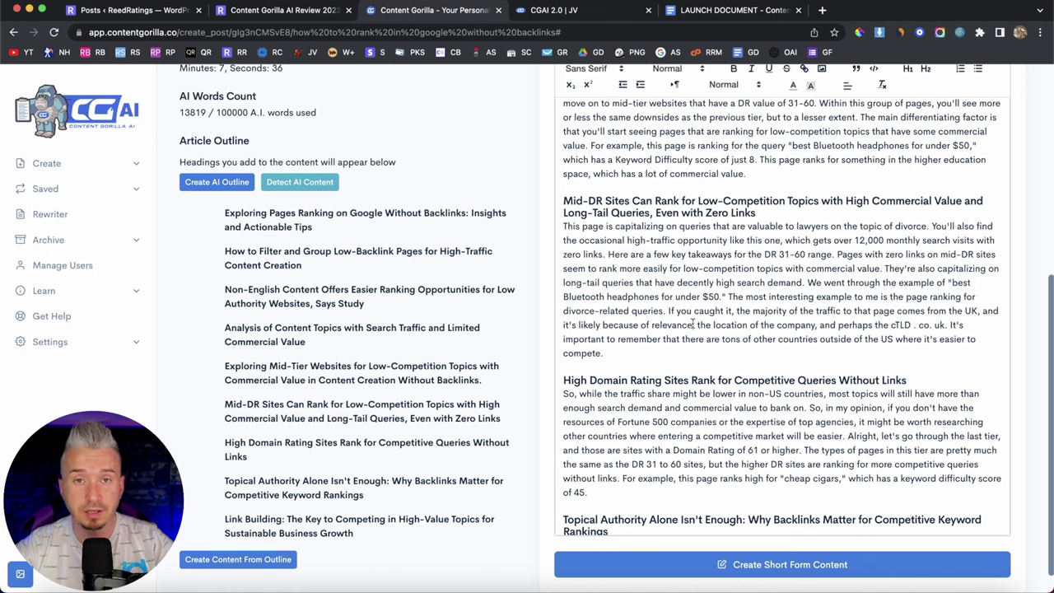
scroll(692, 323, down, 4)
scroll(692, 324, down, 1)
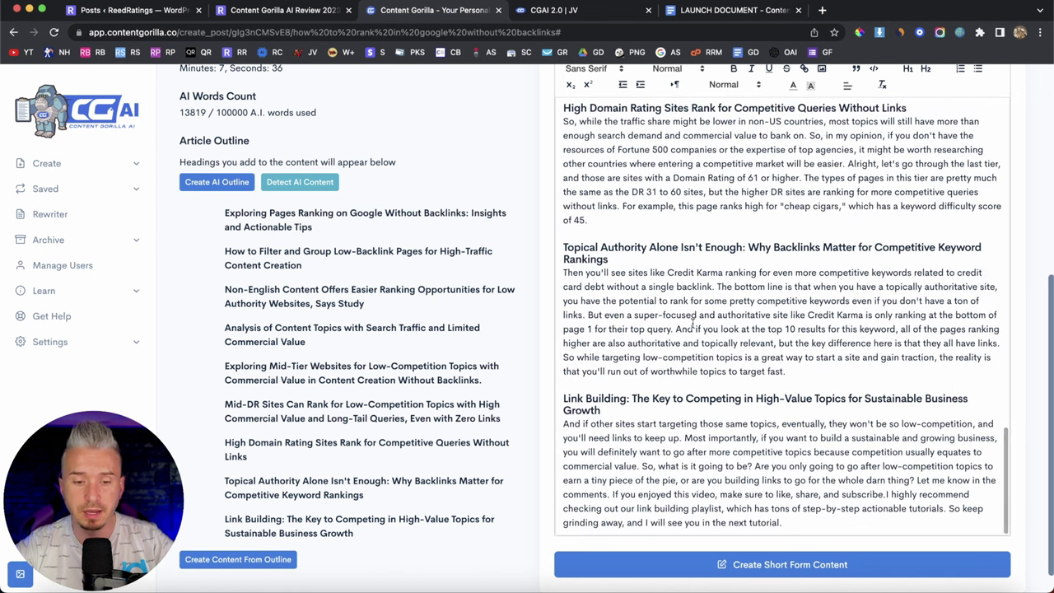
scroll(429, 483, down, 1)
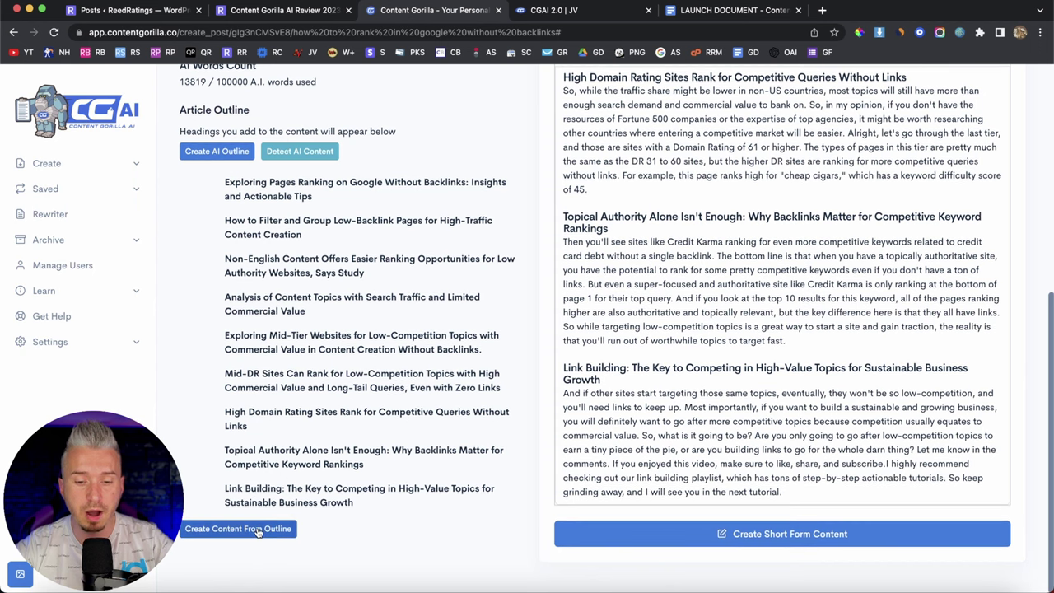
Regenerate the article's content from the outline headings and dismiss the success message
click(258, 532)
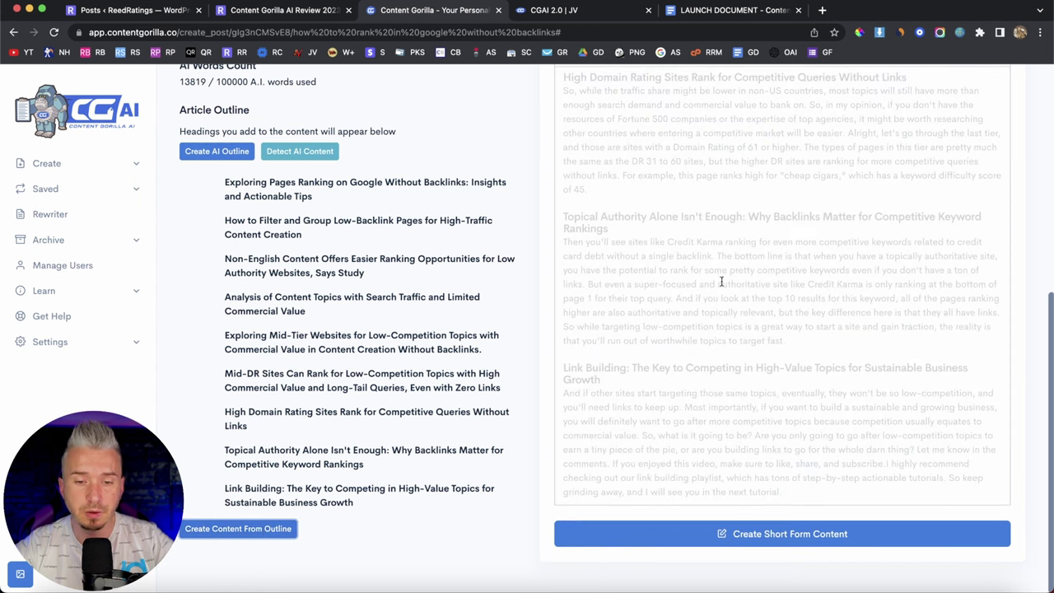
scroll(742, 272, up, 3)
scroll(742, 271, up, 3)
scroll(743, 272, up, 5)
scroll(743, 272, up, 5)
scroll(742, 271, up, 5)
scroll(743, 272, up, 5)
scroll(742, 271, up, 5)
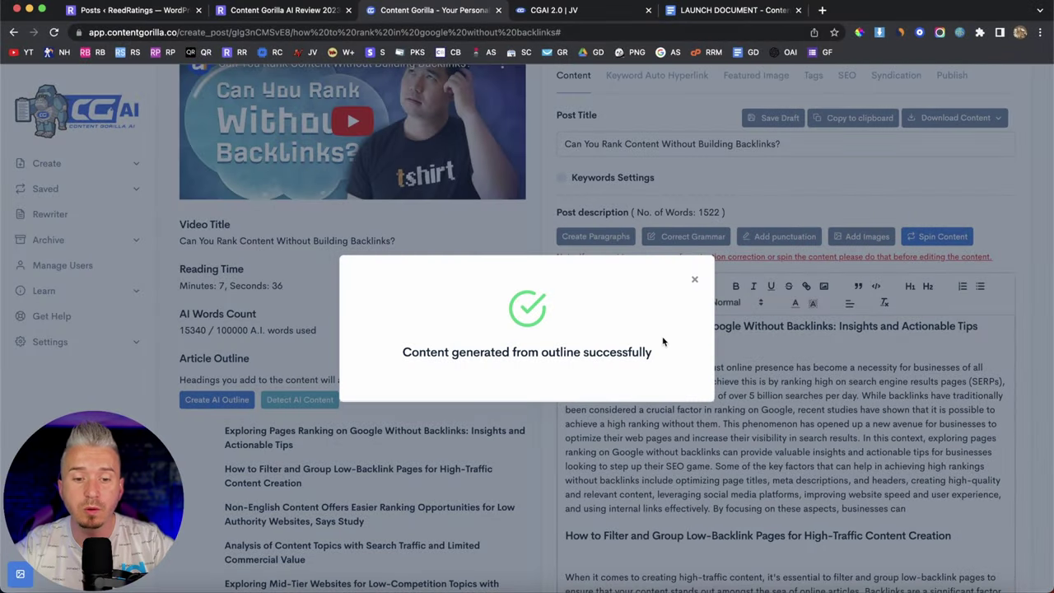
click(693, 279)
Scroll through the regenerated article to review the new paragraphs under each heading
scroll(513, 306, down, 2)
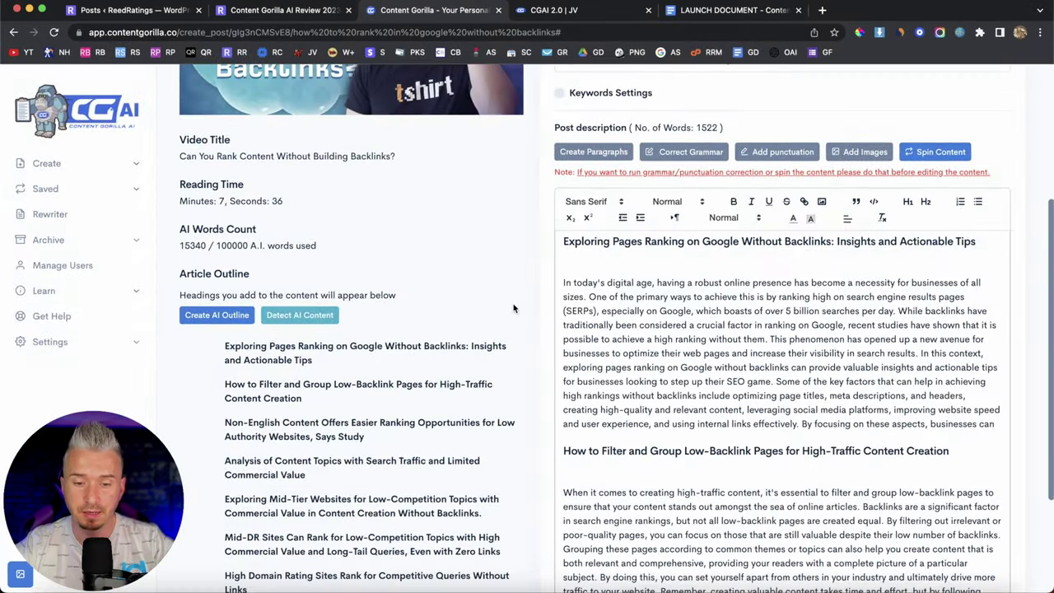
scroll(709, 349, down, 2)
scroll(710, 350, down, 3)
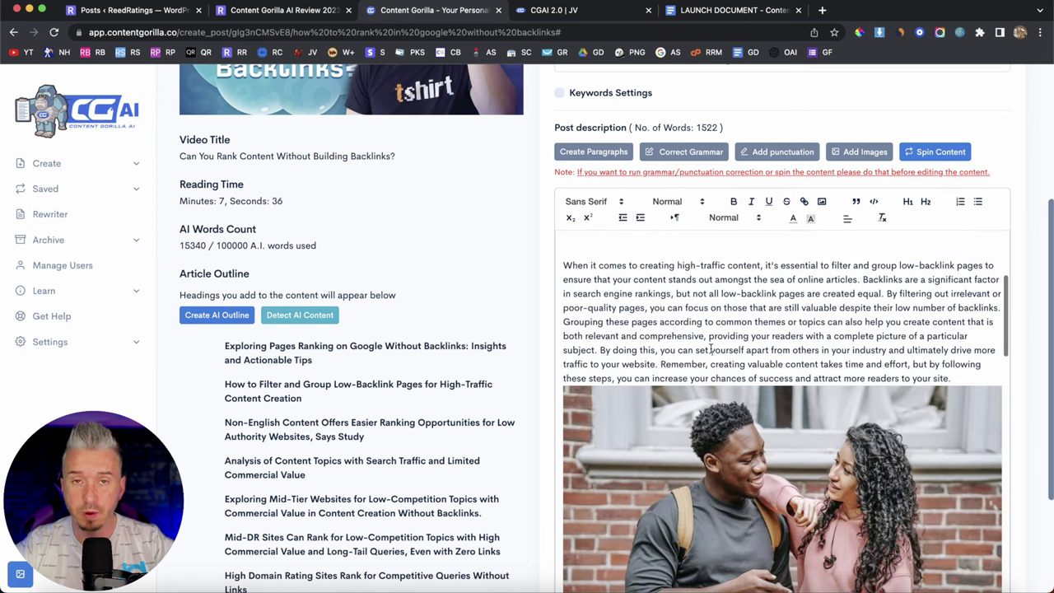
scroll(710, 349, down, 3)
scroll(709, 349, down, 5)
scroll(757, 407, down, 2)
scroll(757, 408, down, 3)
scroll(756, 407, down, 2)
scroll(757, 408, down, 3)
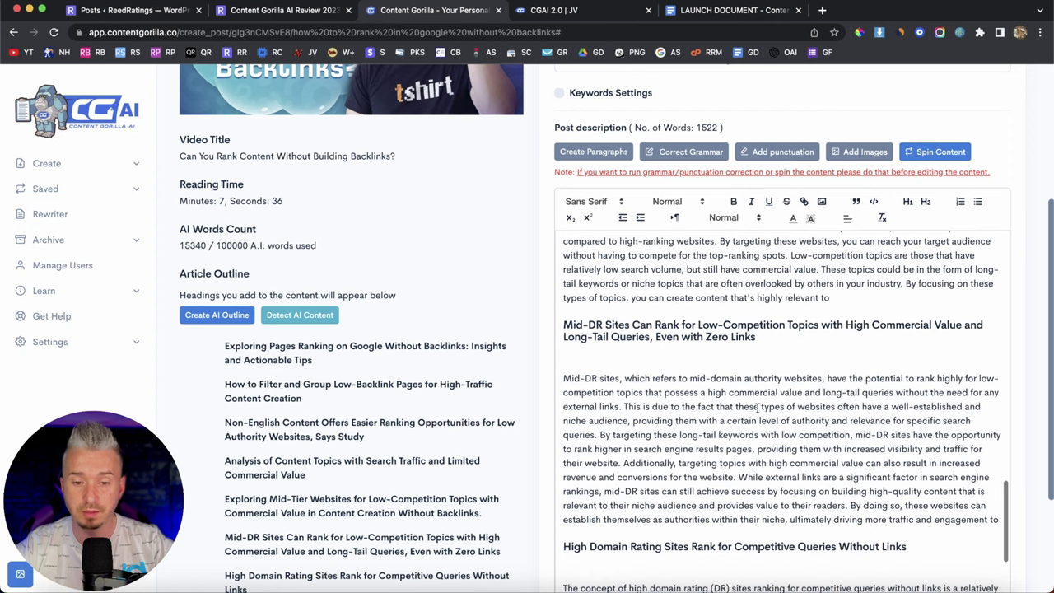
scroll(757, 407, down, 1)
scroll(657, 449, down, 2)
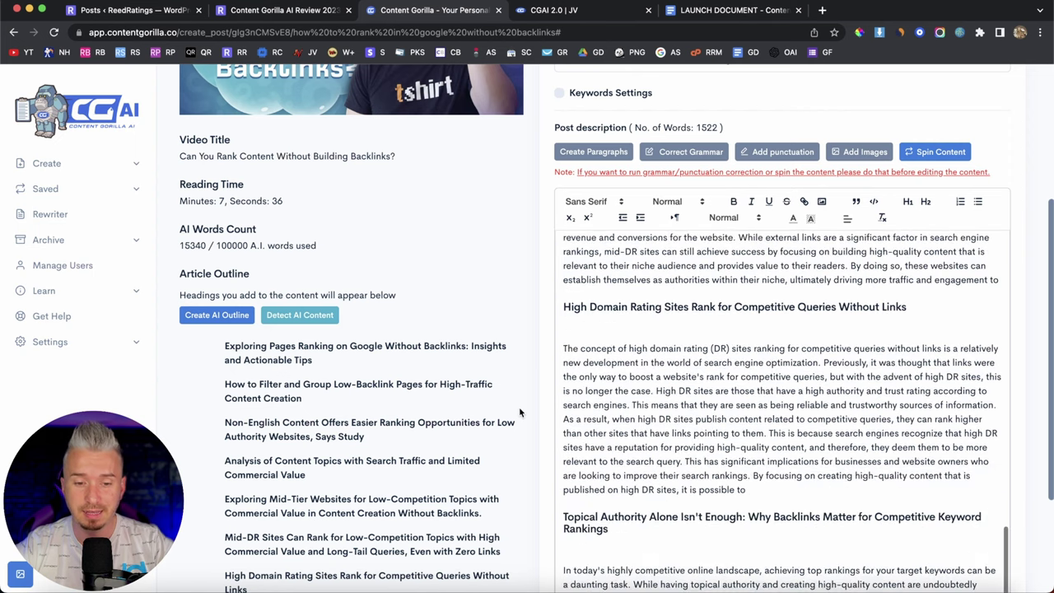
scroll(520, 412, down, 3)
scroll(664, 389, down, 5)
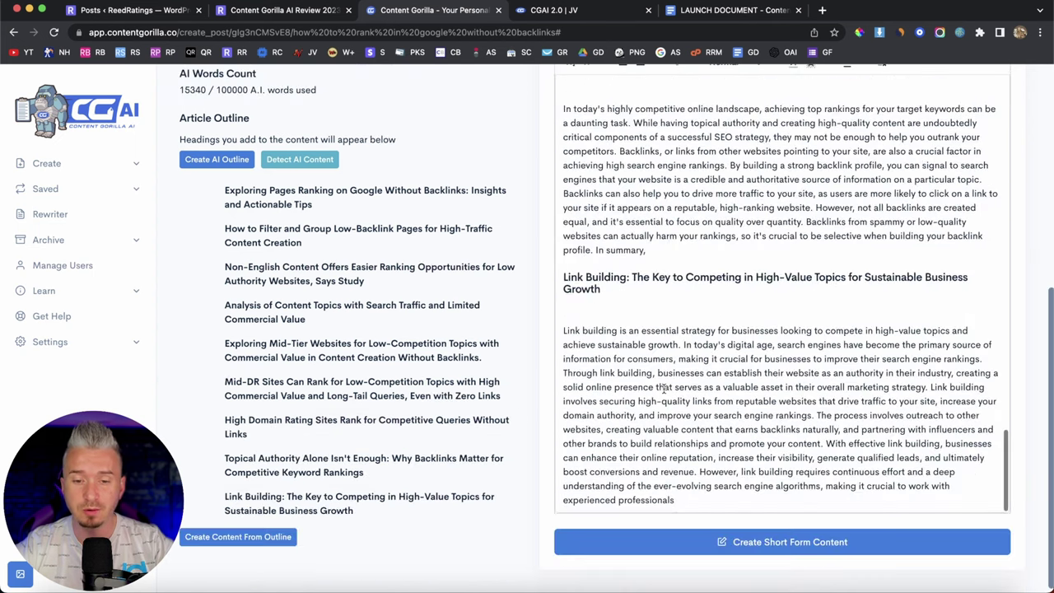
scroll(663, 389, up, 10)
scroll(663, 389, up, 5)
scroll(663, 389, up, 10)
scroll(663, 389, up, 10)
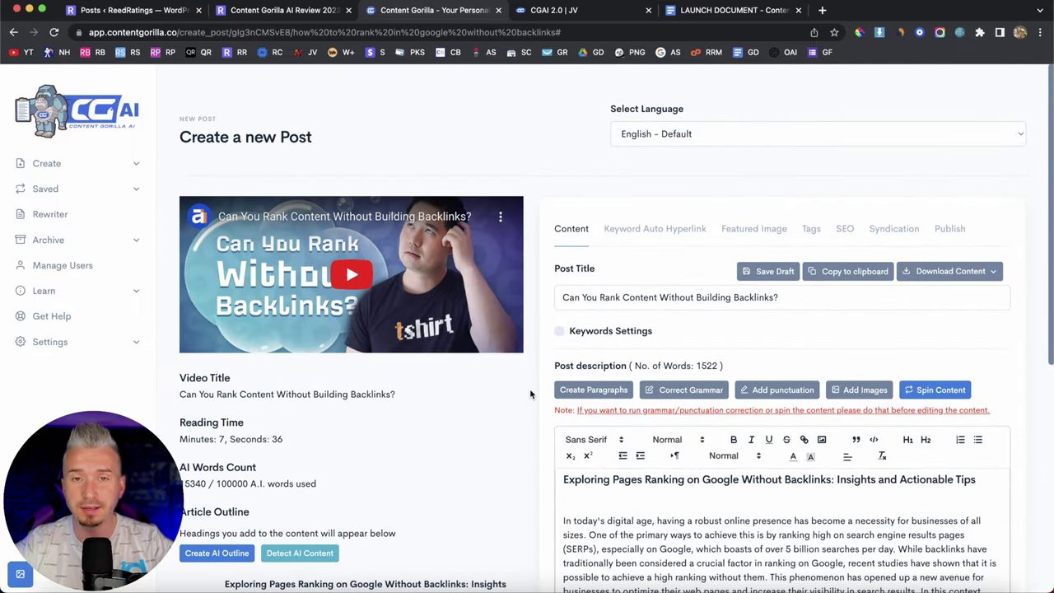
scroll(530, 394, down, 5)
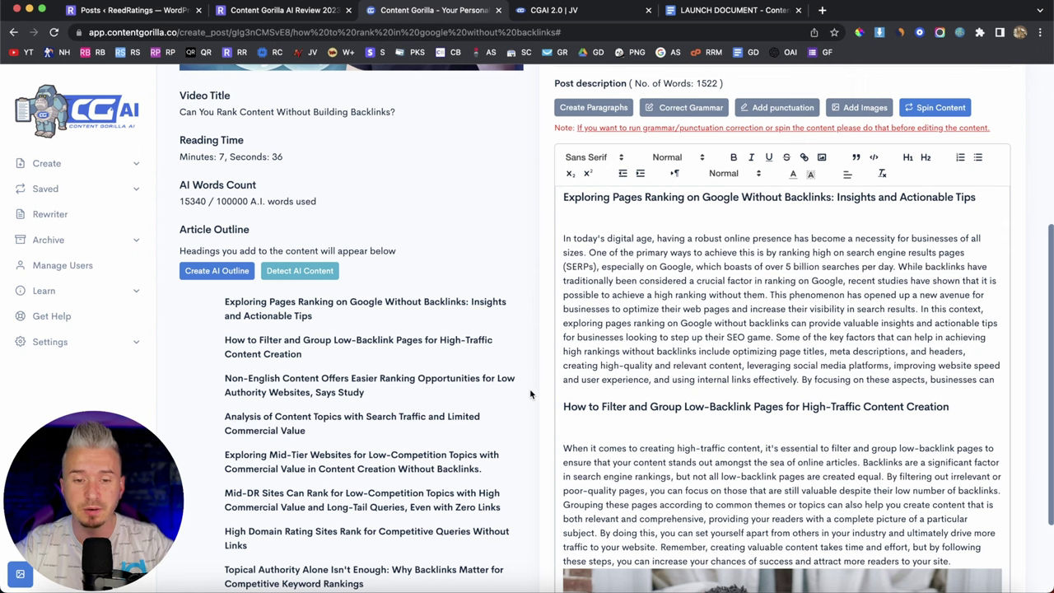
scroll(725, 319, down, 1)
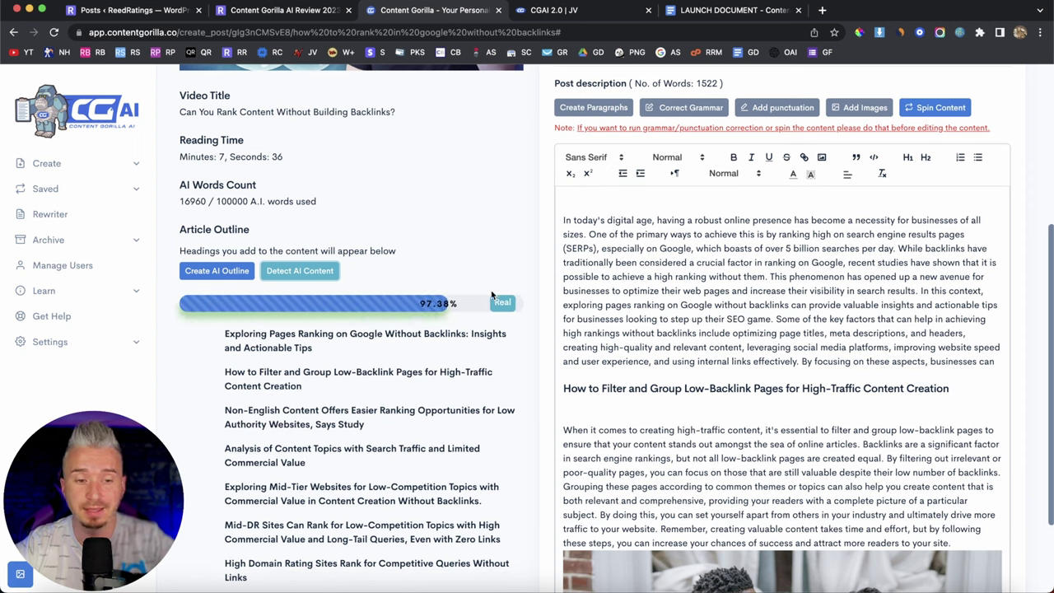
scroll(440, 226, up, 1)
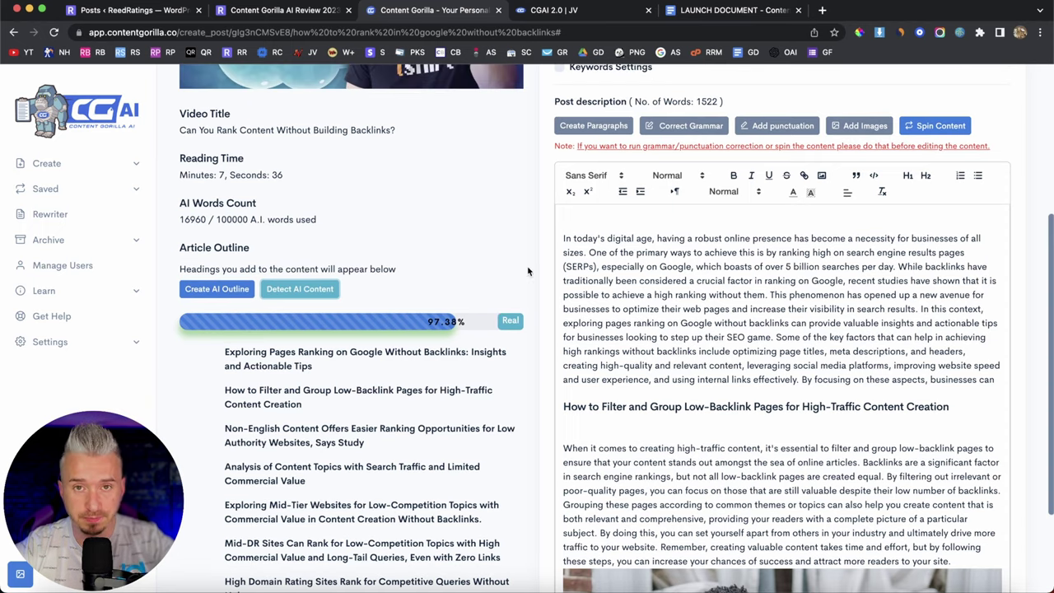
scroll(471, 273, up, 2)
scroll(627, 294, up, 1)
scroll(529, 291, down, 3)
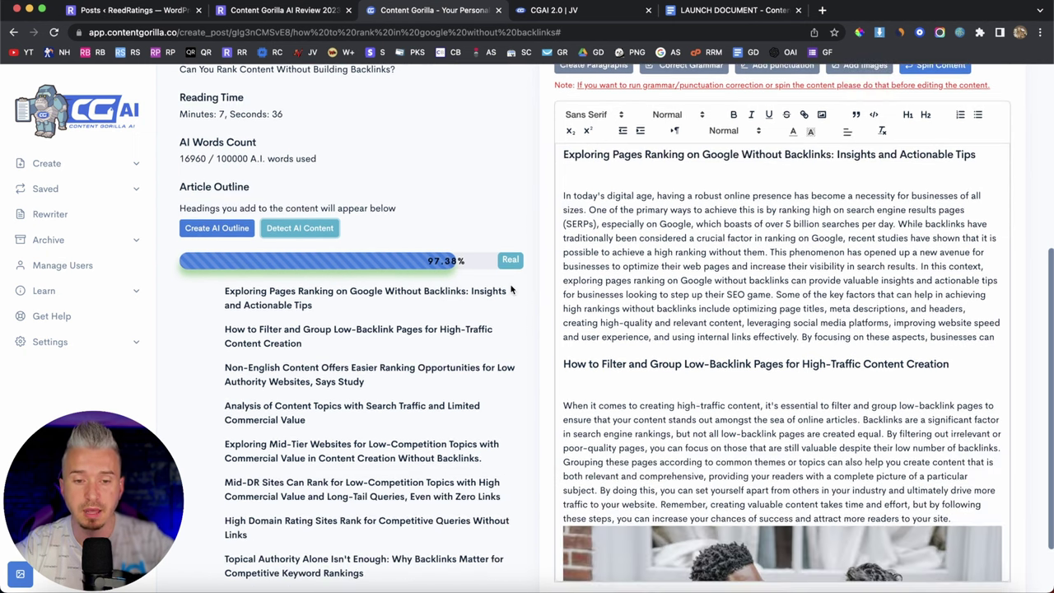
scroll(675, 323, down, 5)
scroll(675, 324, down, 5)
scroll(675, 324, down, 5)
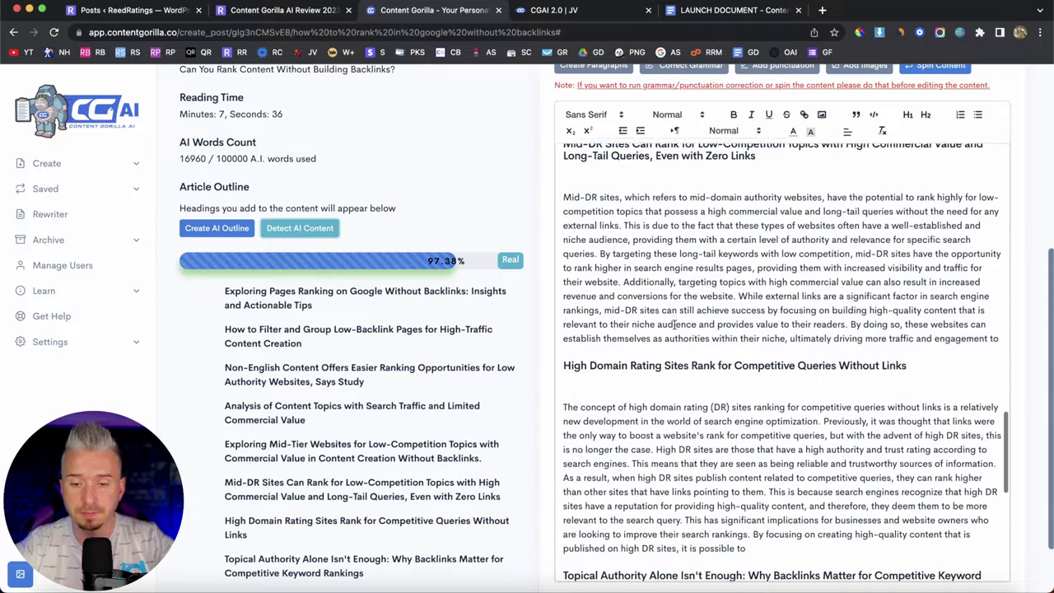
scroll(675, 324, down, 5)
scroll(675, 324, down, 5)
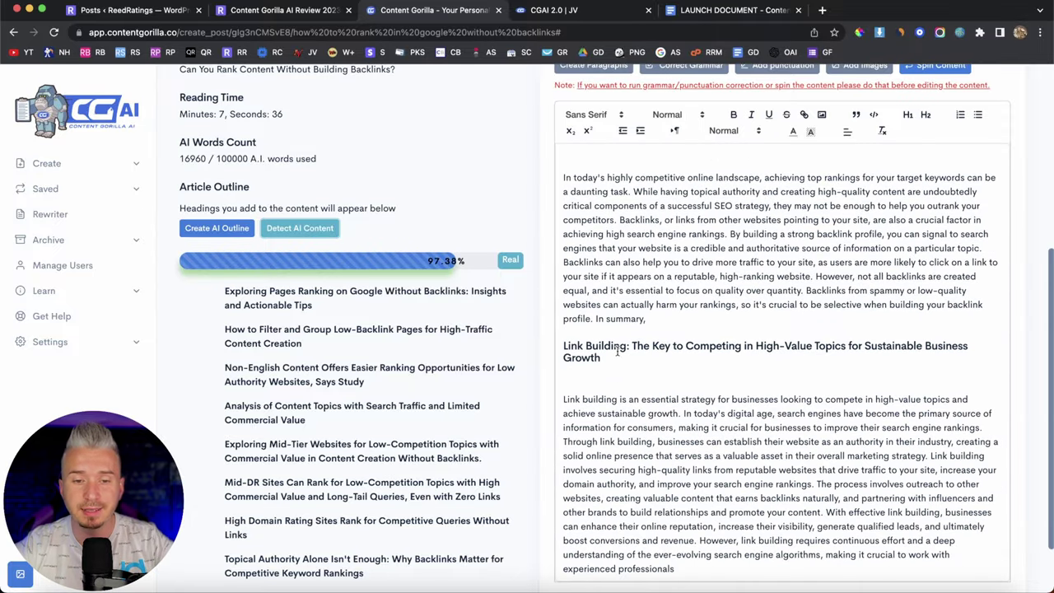
scroll(626, 352, up, 3)
scroll(638, 356, up, 3)
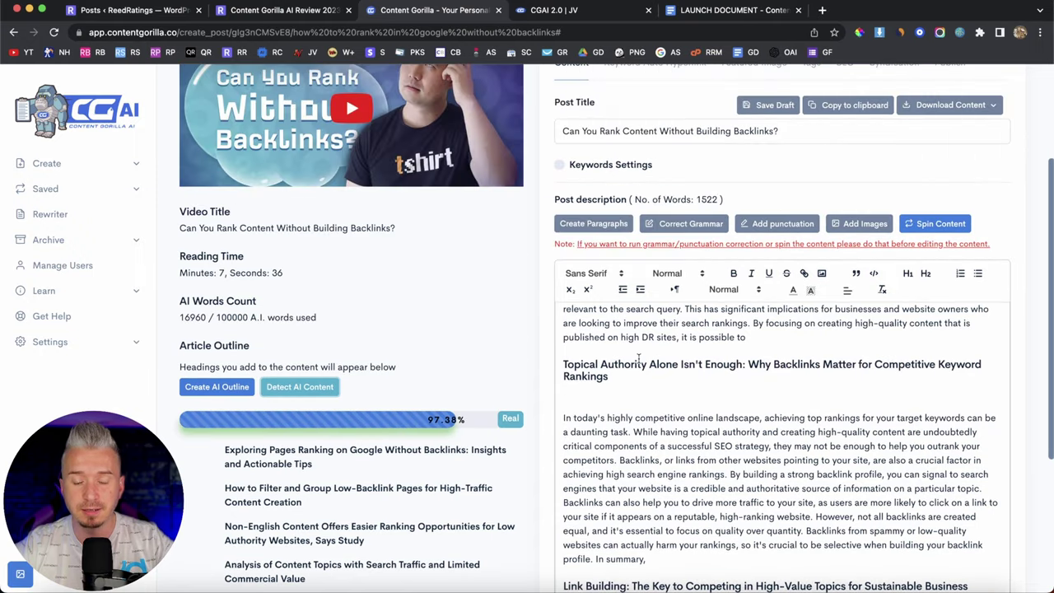
scroll(638, 357, up, 5)
scroll(638, 357, up, 5)
scroll(638, 356, up, 5)
scroll(638, 356, up, 5)
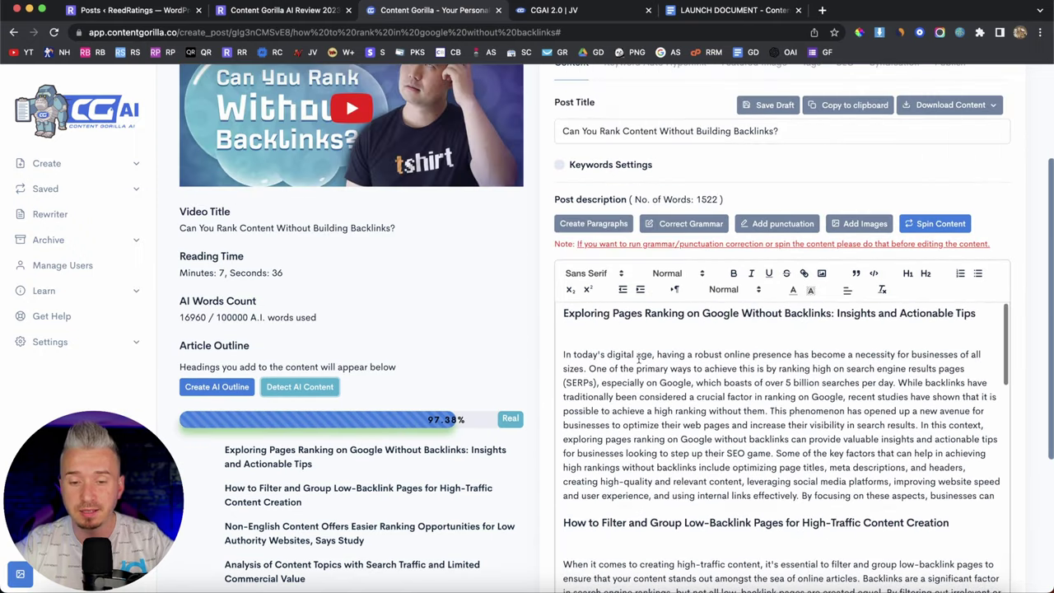
scroll(638, 357, up, 2)
scroll(576, 330, down, 1)
scroll(529, 301, down, 3)
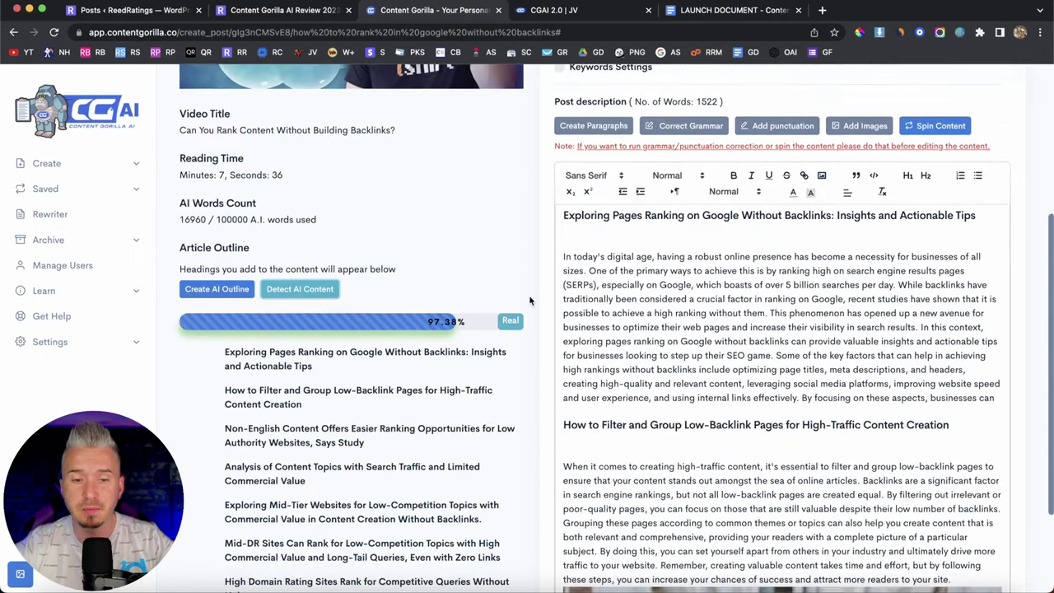
scroll(530, 301, down, 2)
scroll(715, 290, down, 1)
scroll(715, 290, down, 1)
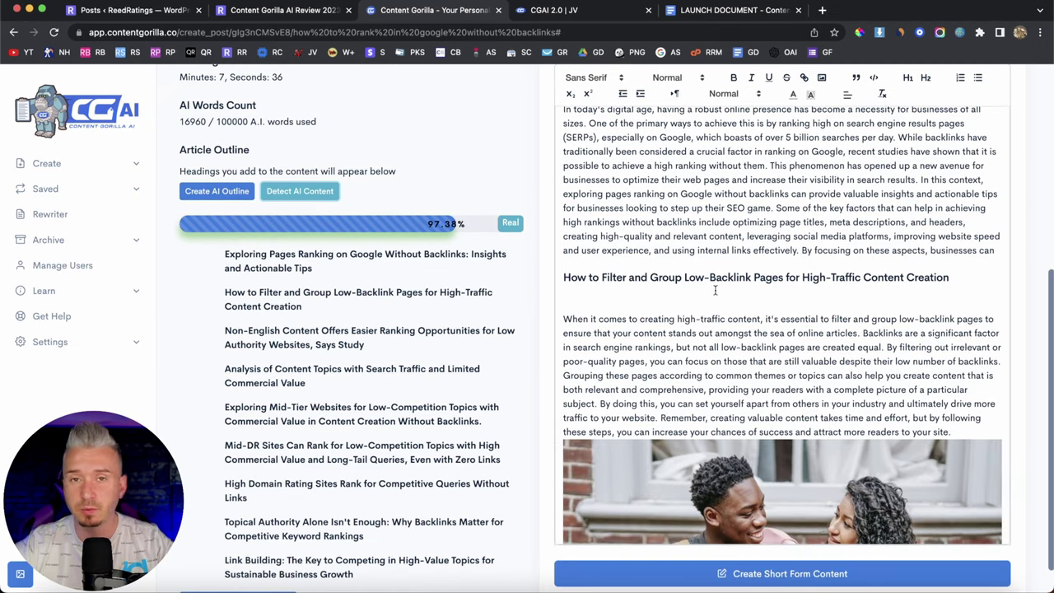
scroll(715, 289, down, 2)
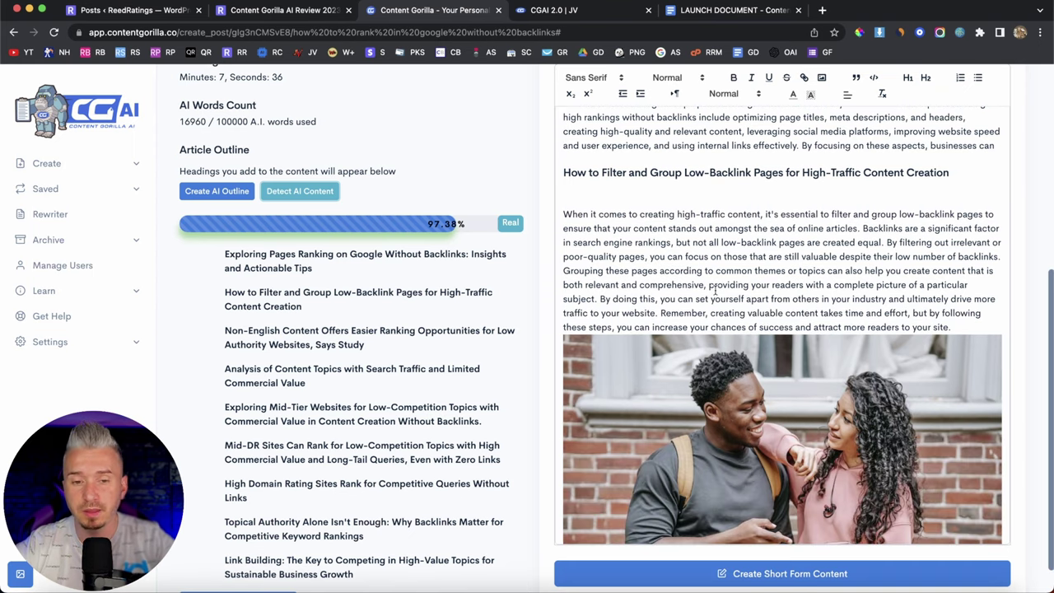
scroll(700, 289, down, 2)
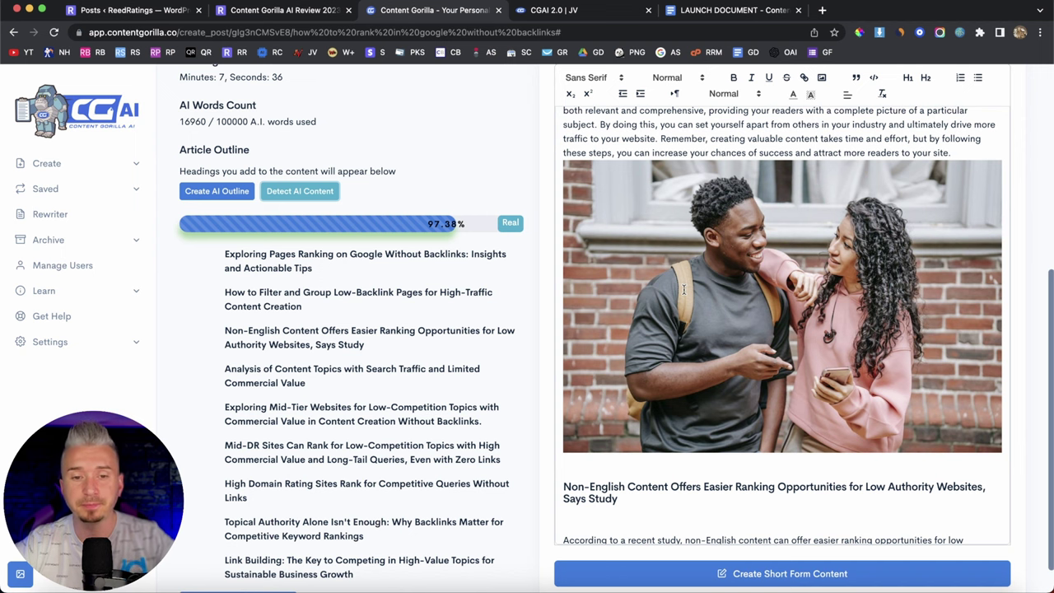
scroll(683, 289, up, 1)
scroll(683, 289, up, 5)
scroll(684, 289, up, 1)
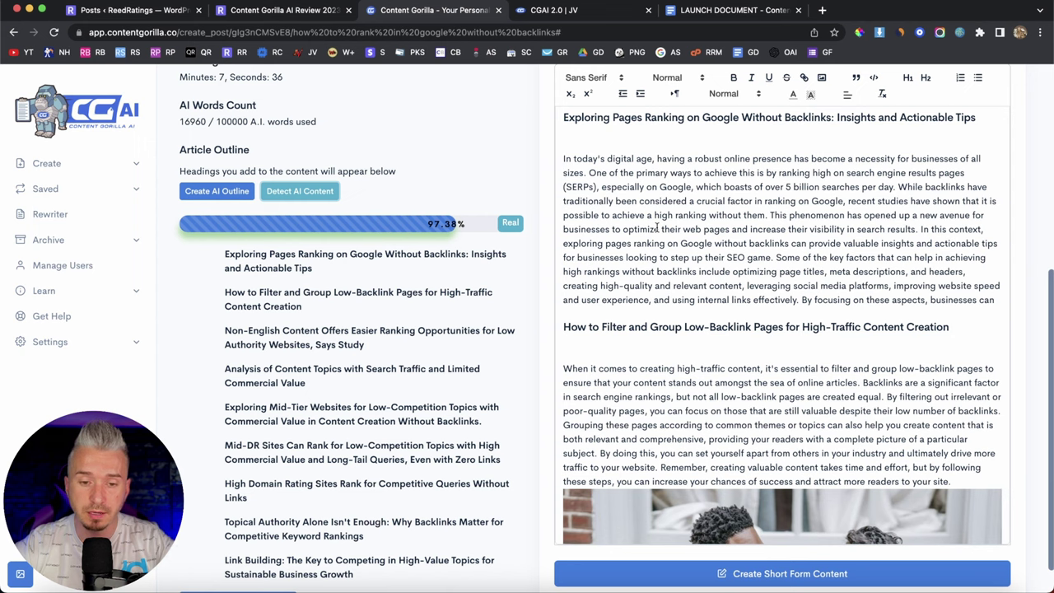
scroll(663, 284, down, 1)
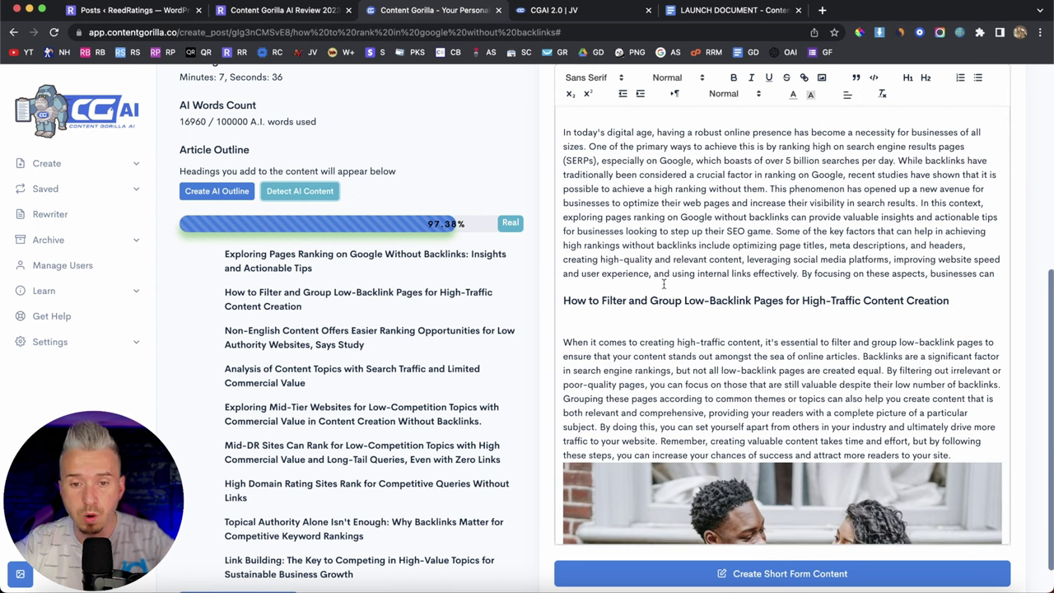
scroll(663, 283, down, 6)
scroll(663, 283, up, 7)
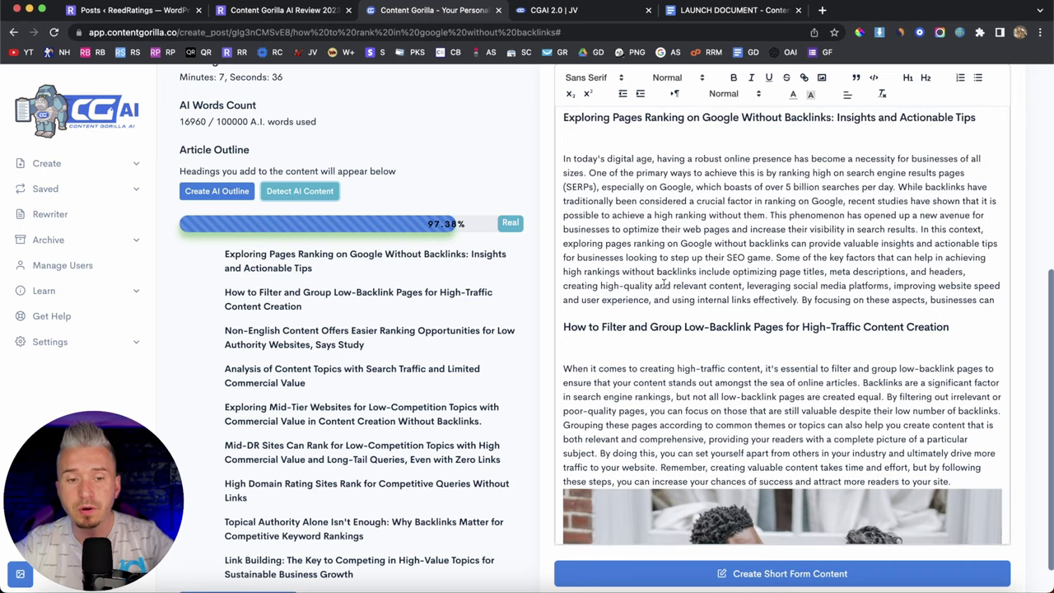
scroll(663, 283, up, 2)
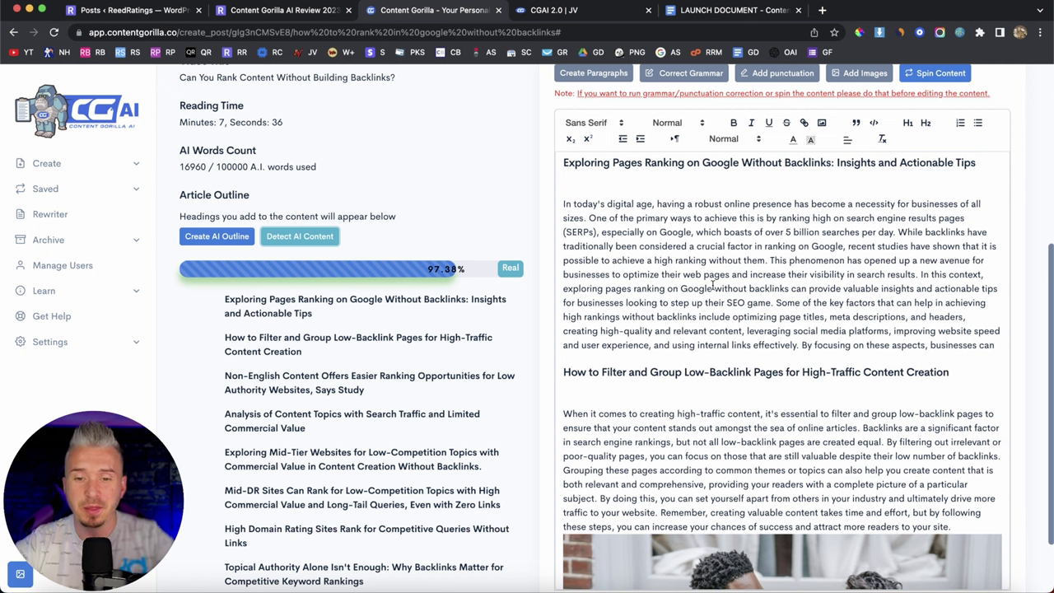
scroll(713, 284, down, 3)
scroll(713, 285, down, 3)
scroll(713, 285, down, 10)
scroll(713, 285, down, 10)
scroll(713, 285, up, 20)
scroll(505, 219, up, 3)
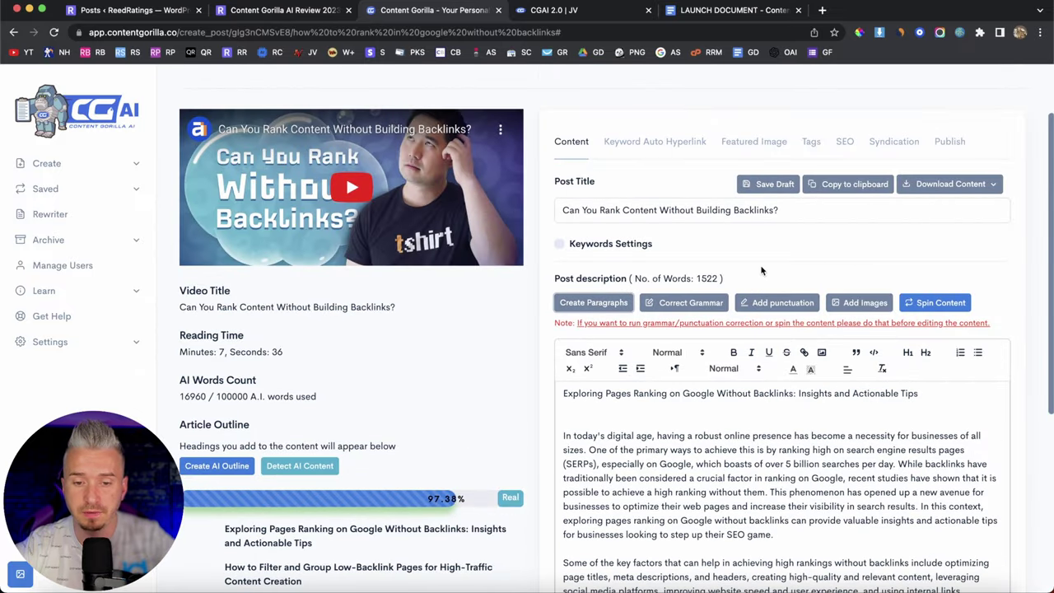
Scroll through the re-paragraphed article and select the Exploring Pages Ranking heading
scroll(710, 278, down, 3)
scroll(741, 271, down, 5)
scroll(761, 265, down, 3)
scroll(761, 265, down, 2)
scroll(761, 265, down, 1)
scroll(761, 265, up, 5)
scroll(377, 391, up, 2)
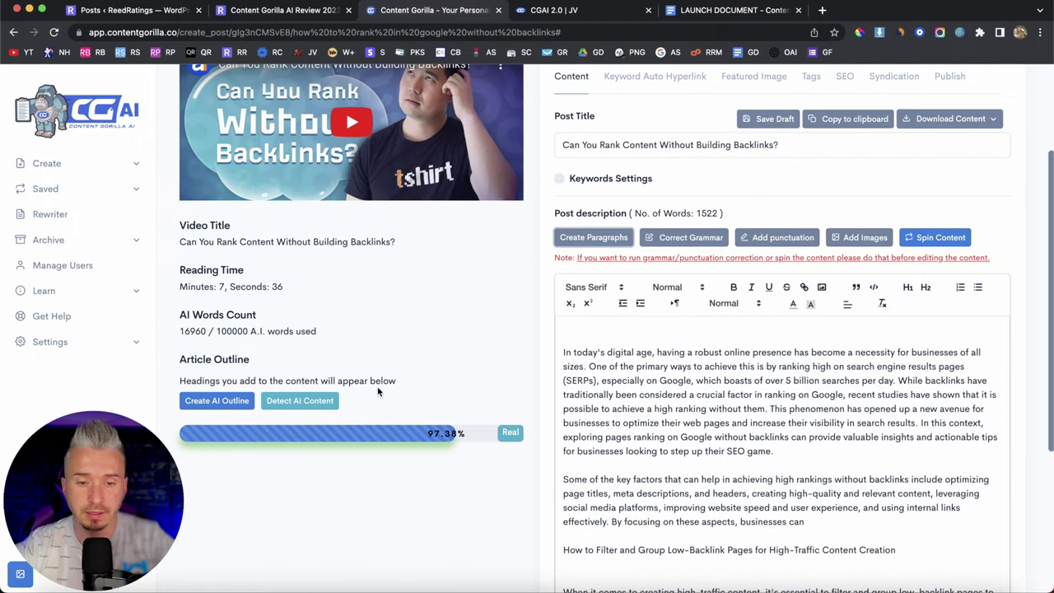
scroll(669, 459, up, 1)
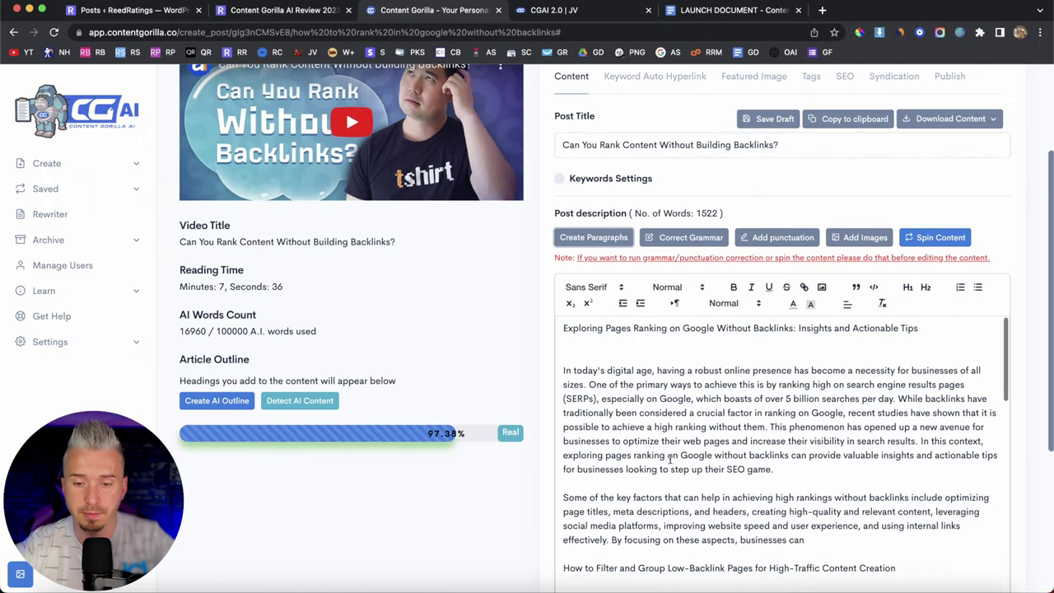
scroll(633, 387, down, 1)
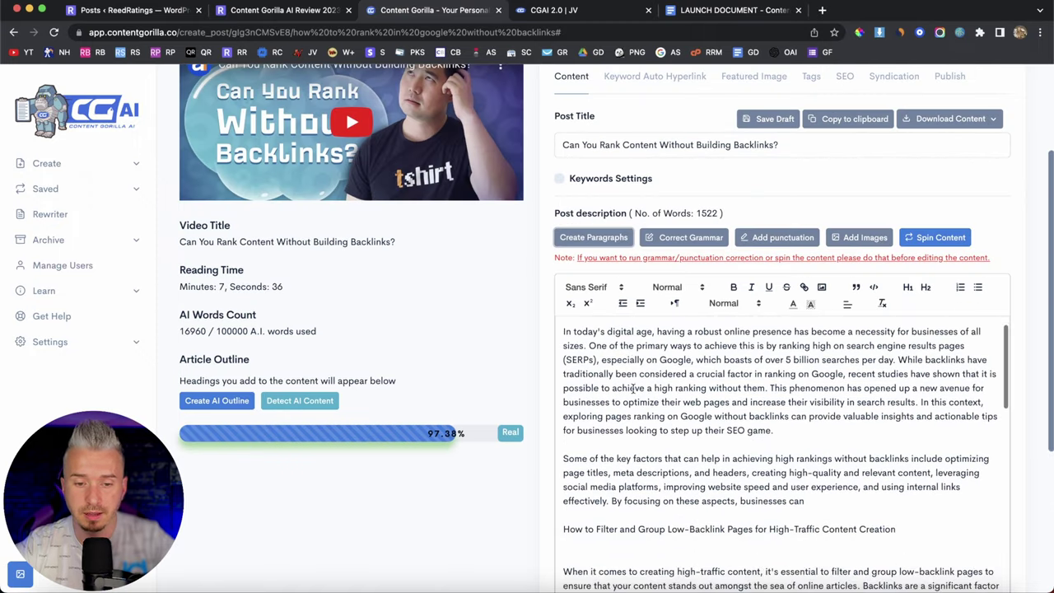
scroll(629, 363, up, 1)
triple_click(623, 327)
Scroll down to the How to Filter section and select a sentence there
scroll(626, 337, down, 1)
scroll(654, 369, up, 1)
scroll(672, 414, down, 1)
scroll(673, 414, down, 1)
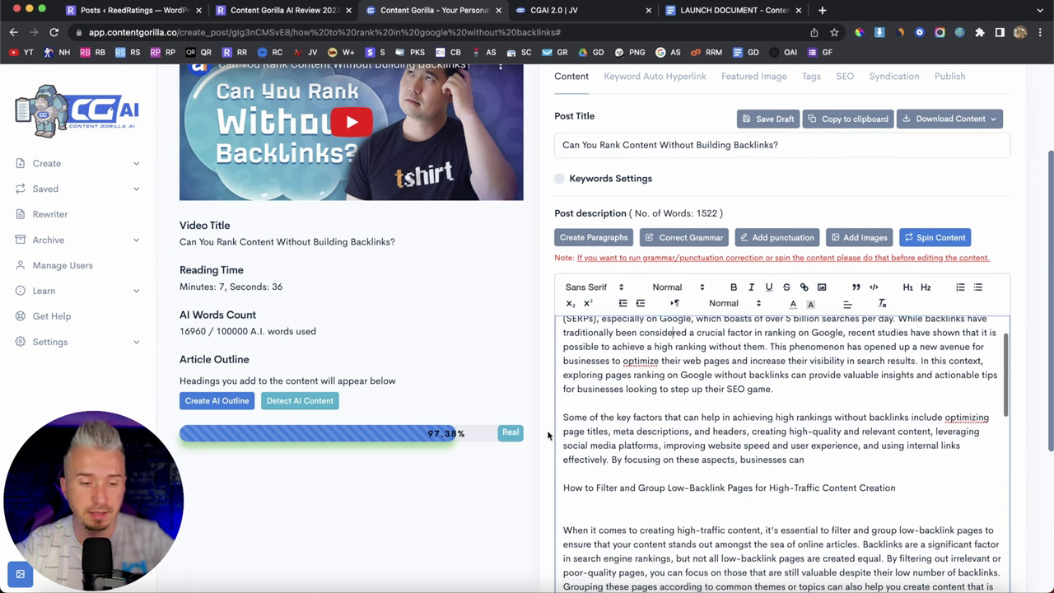
scroll(547, 439, up, 3)
scroll(597, 399, down, 4)
scroll(696, 331, up, 2)
scroll(695, 331, down, 3)
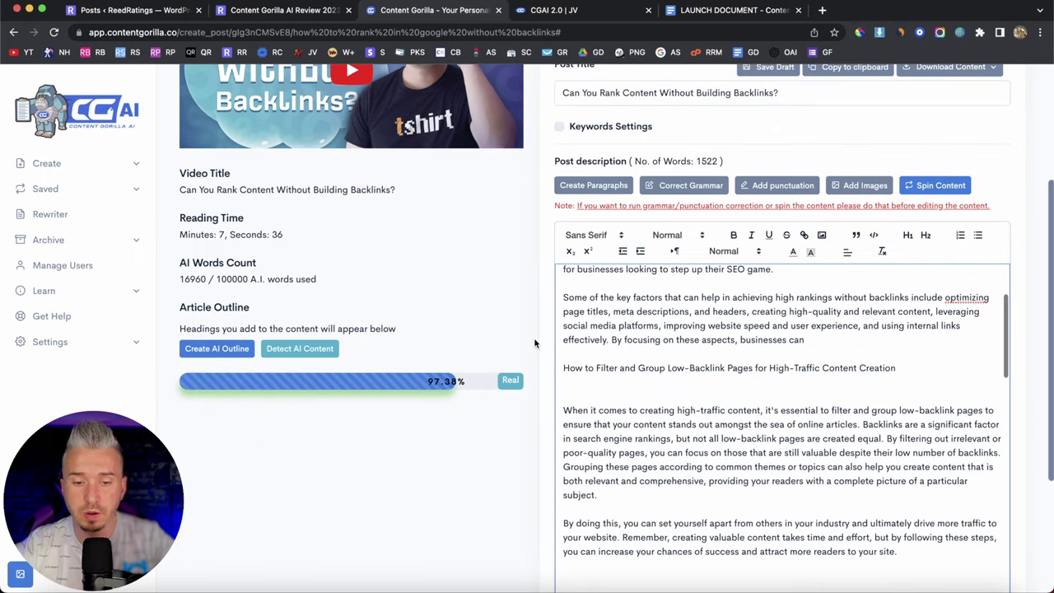
scroll(535, 343, down, 2)
scroll(713, 338, down, 2)
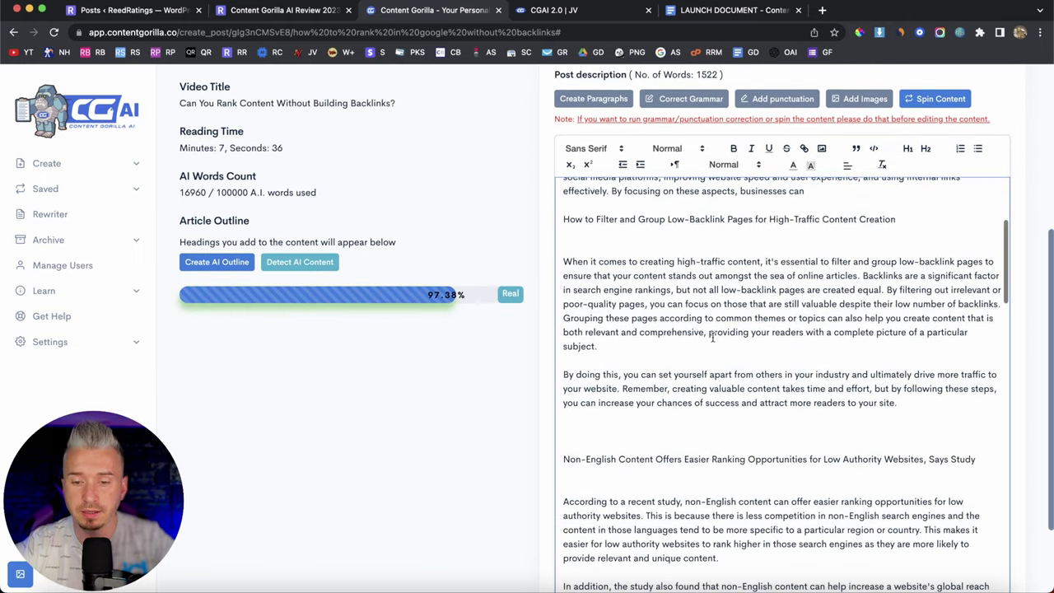
scroll(673, 348, down, 1)
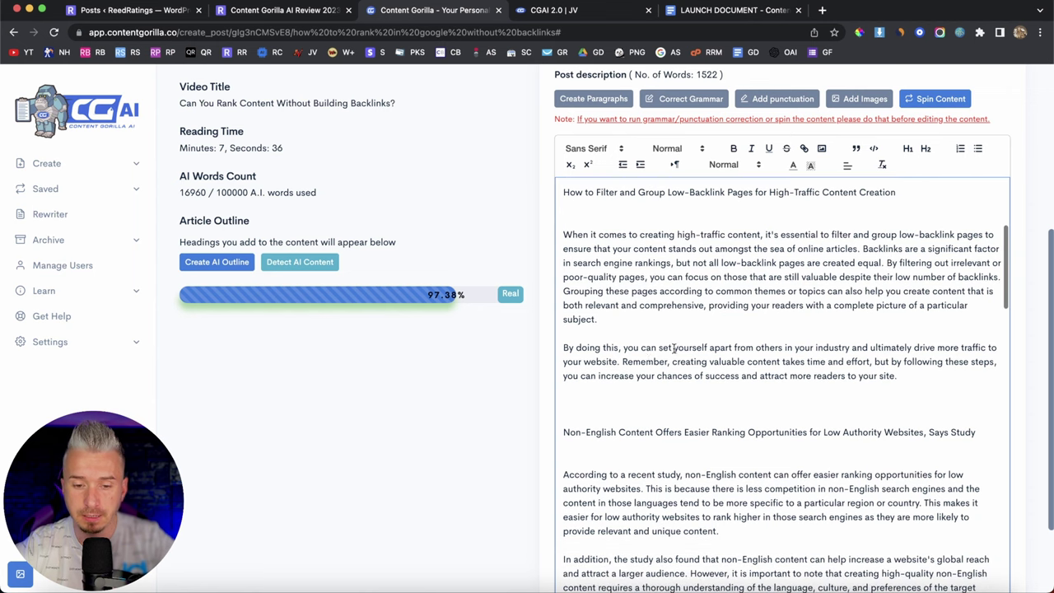
drag(624, 362, 896, 377)
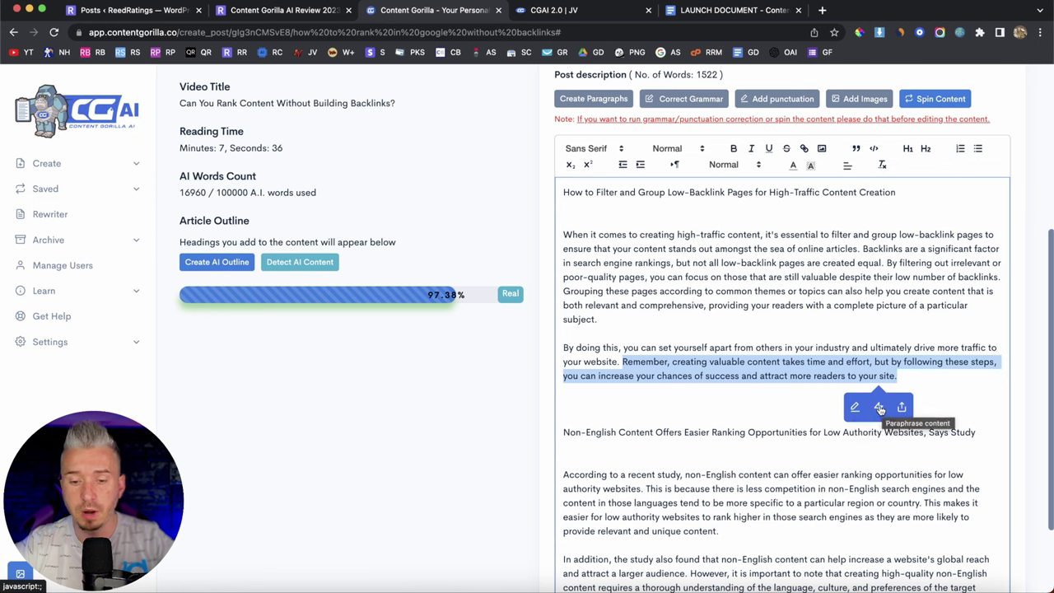
Try expanding the How to Filter section's first two paragraphs in a persona's voice; dismiss the too-long error
click(588, 363)
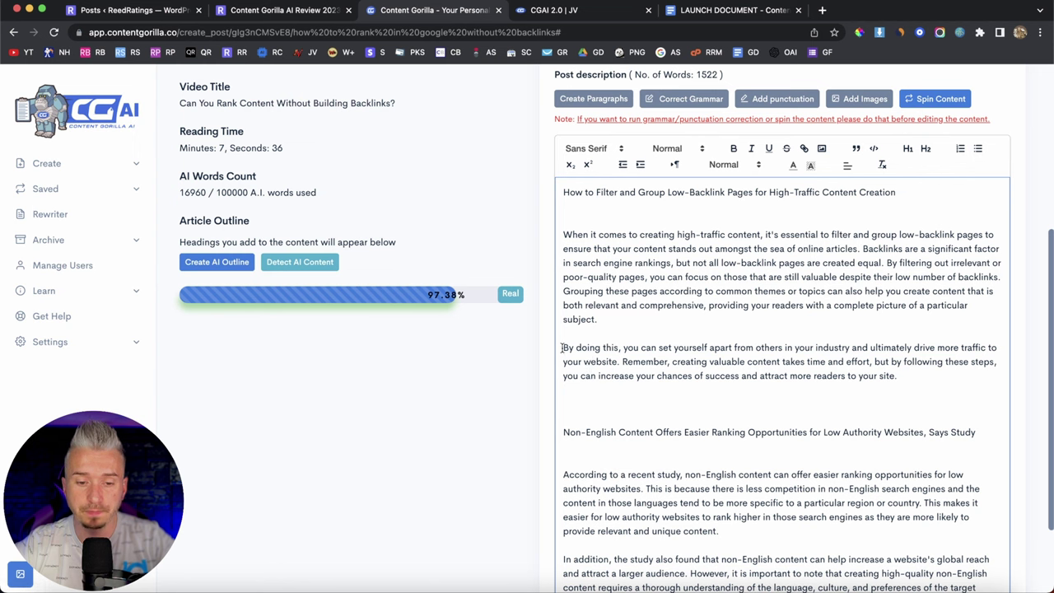
drag(563, 234, 910, 374)
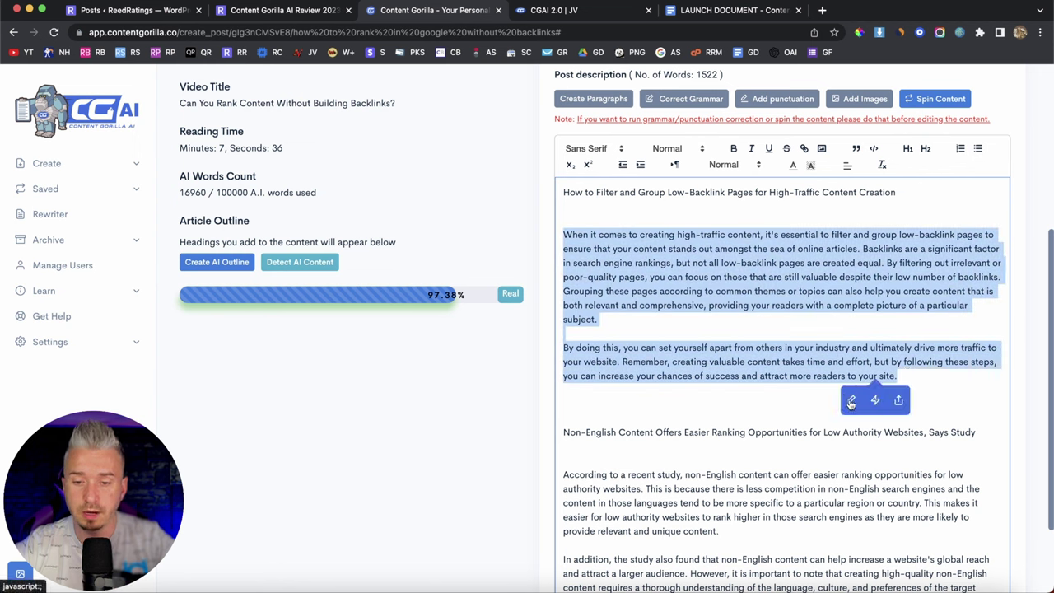
click(852, 401)
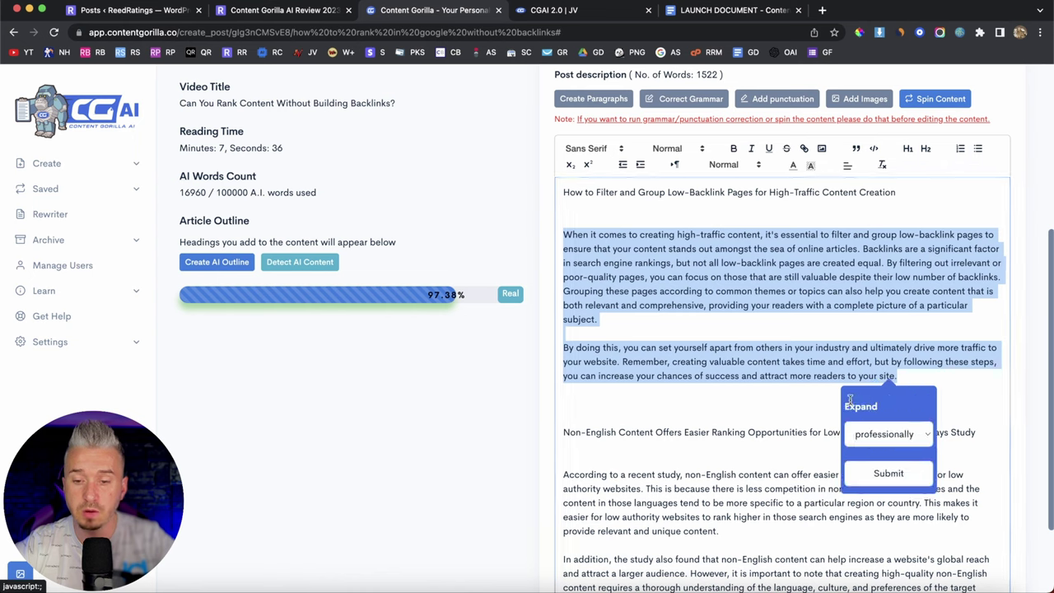
click(866, 440)
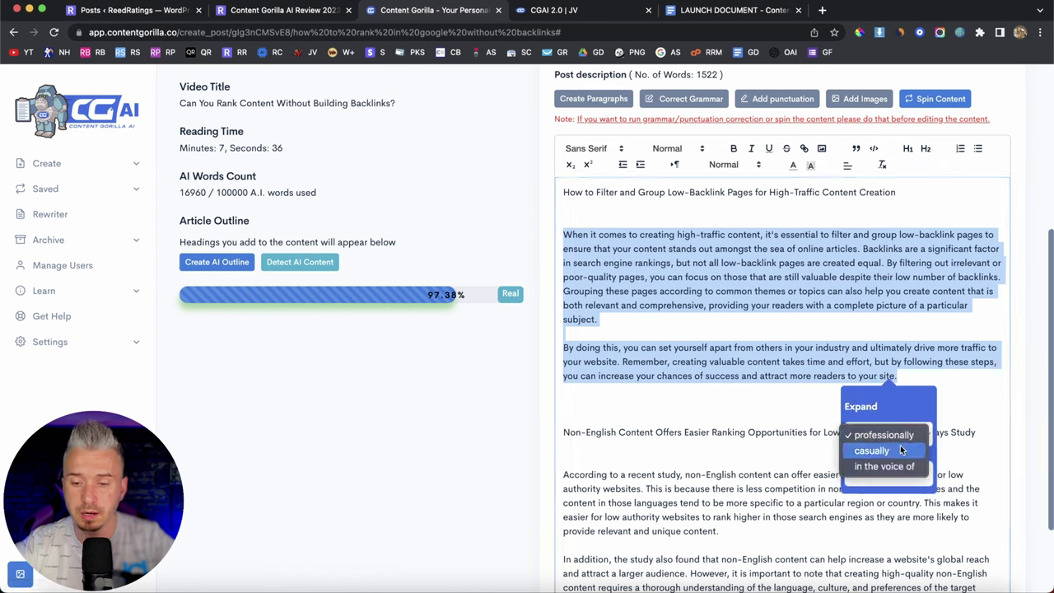
click(876, 468)
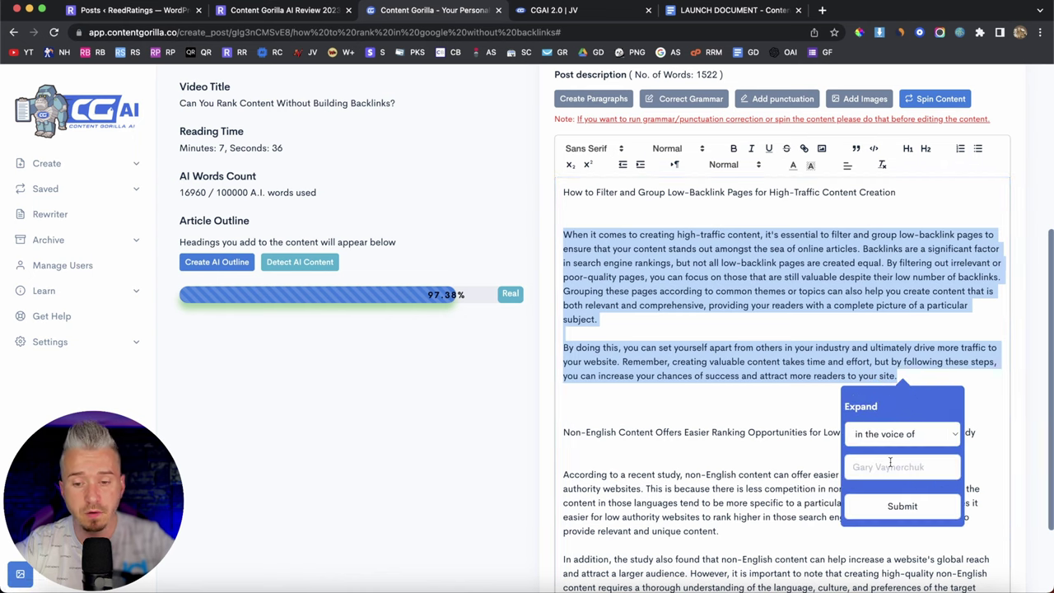
click(901, 467)
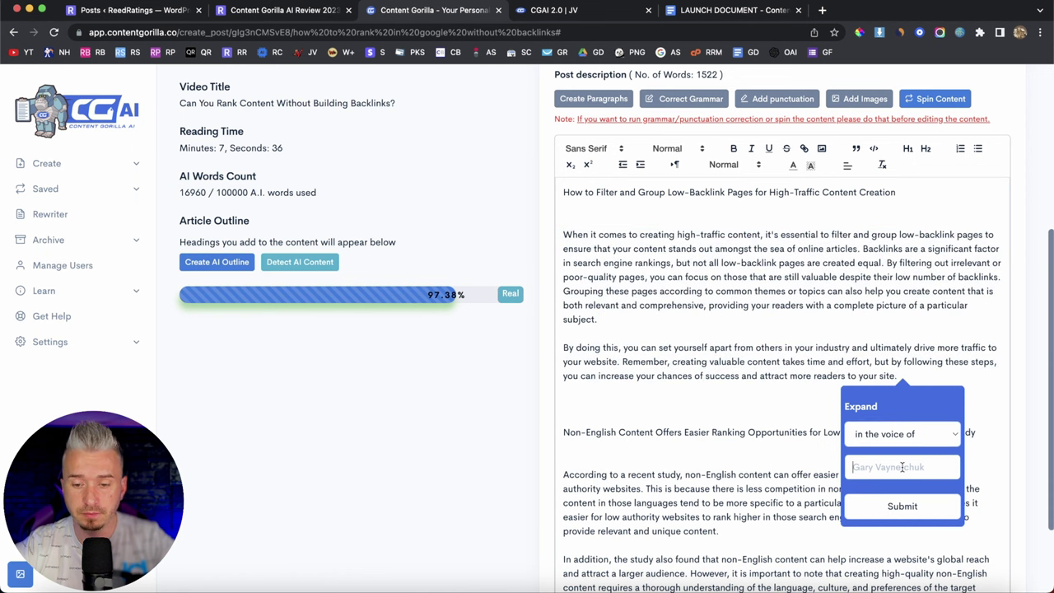
click(907, 508)
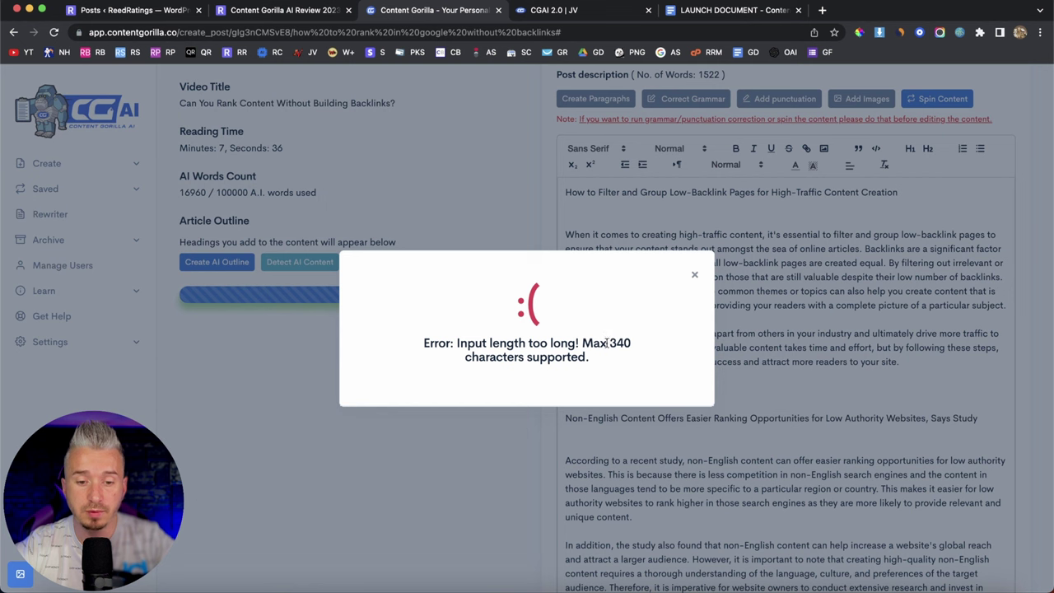
click(694, 277)
Retry the persona-voice expansion on only the first paragraph; dismiss the too-long error again
drag(566, 235, 632, 317)
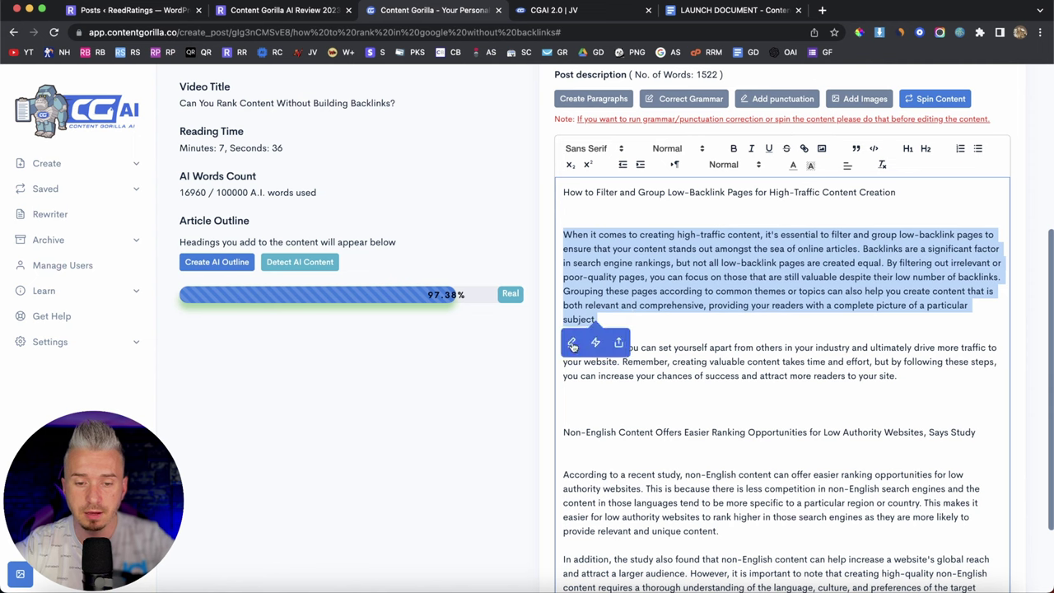
click(574, 350)
click(628, 381)
click(614, 410)
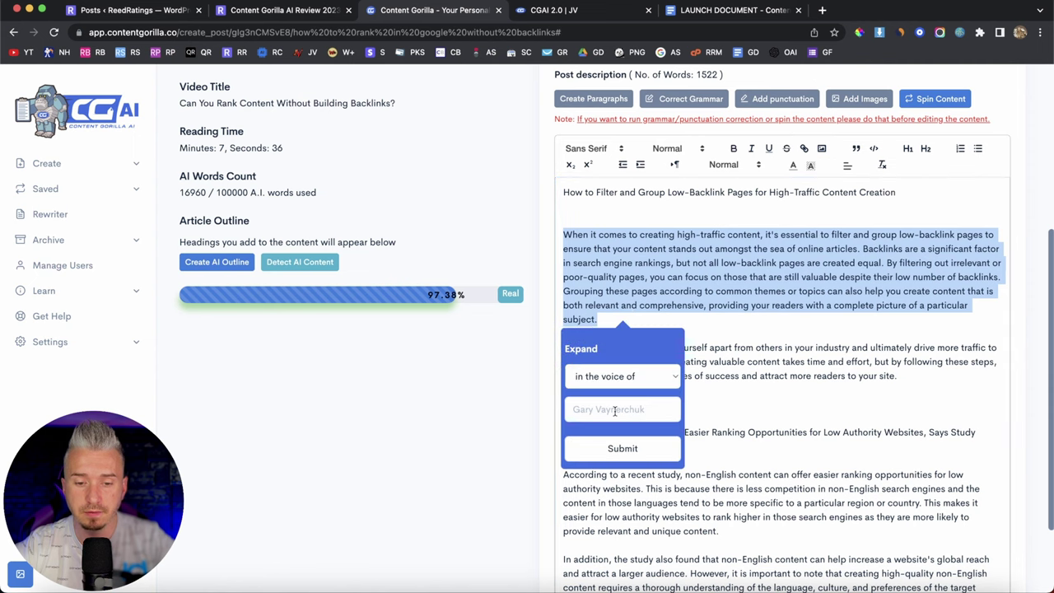
text(gary v)
click(615, 446)
click(694, 276)
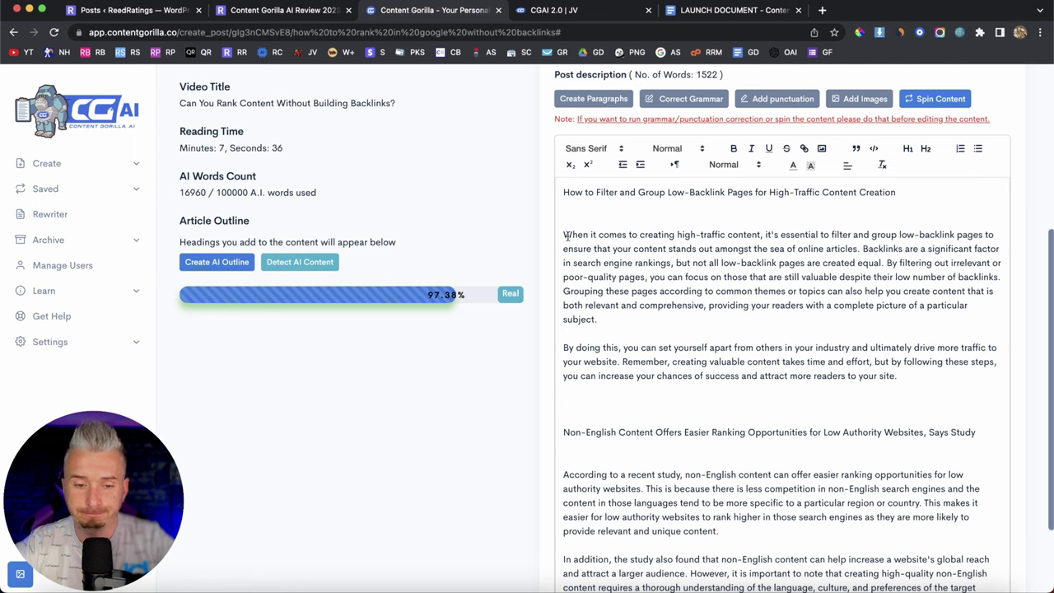
Expand just the section's first two sentences in the chosen persona's voice
drag(564, 234, 884, 262)
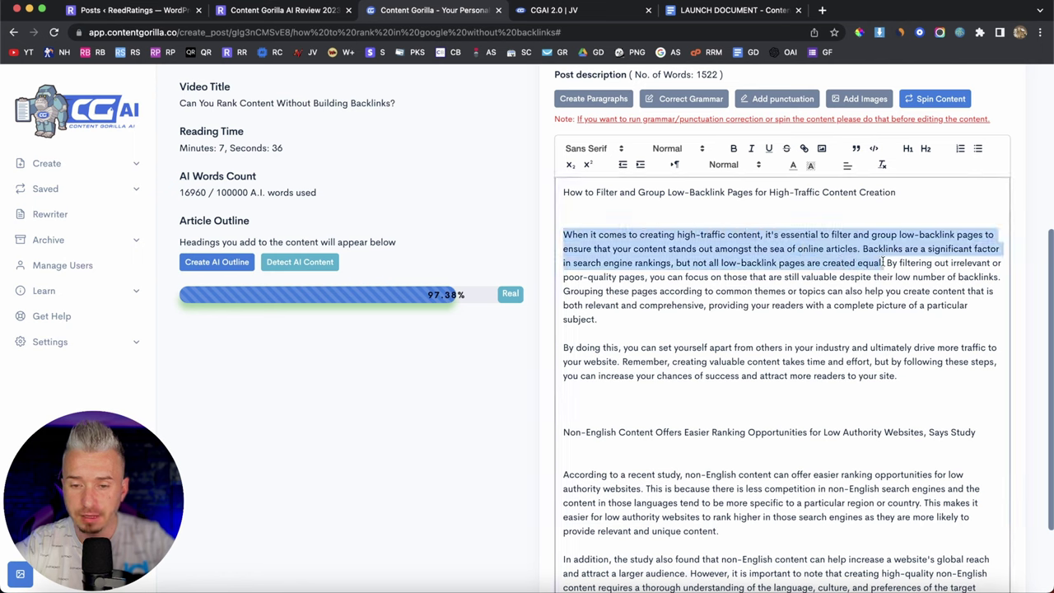
click(824, 290)
click(859, 322)
click(849, 354)
click(840, 354)
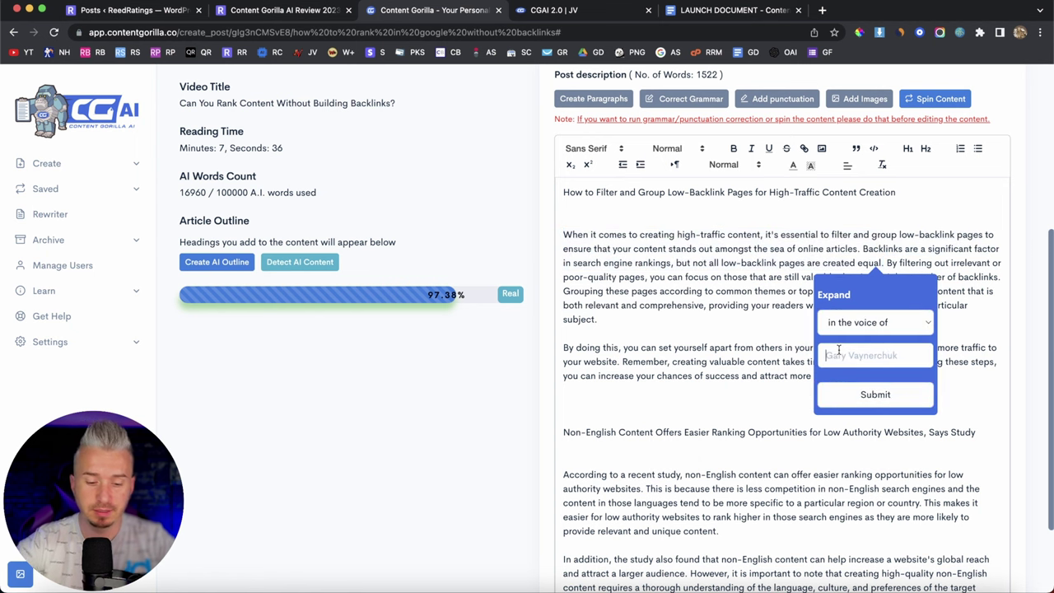
text(Gary V)
click(876, 395)
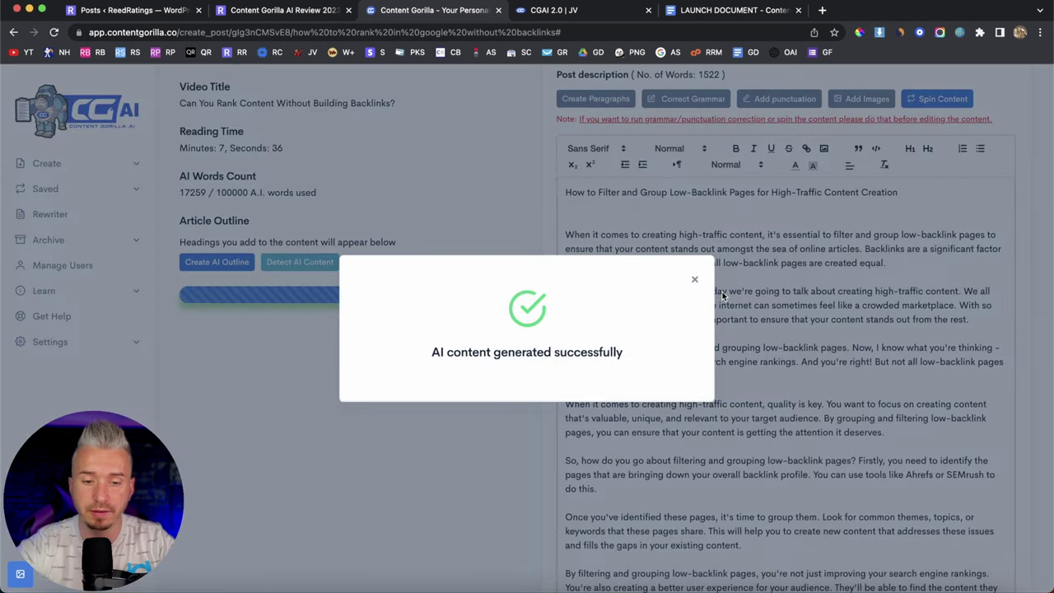
Review the inserted expansion and replace the speaker's name with a different name
scroll(665, 265, down, 1)
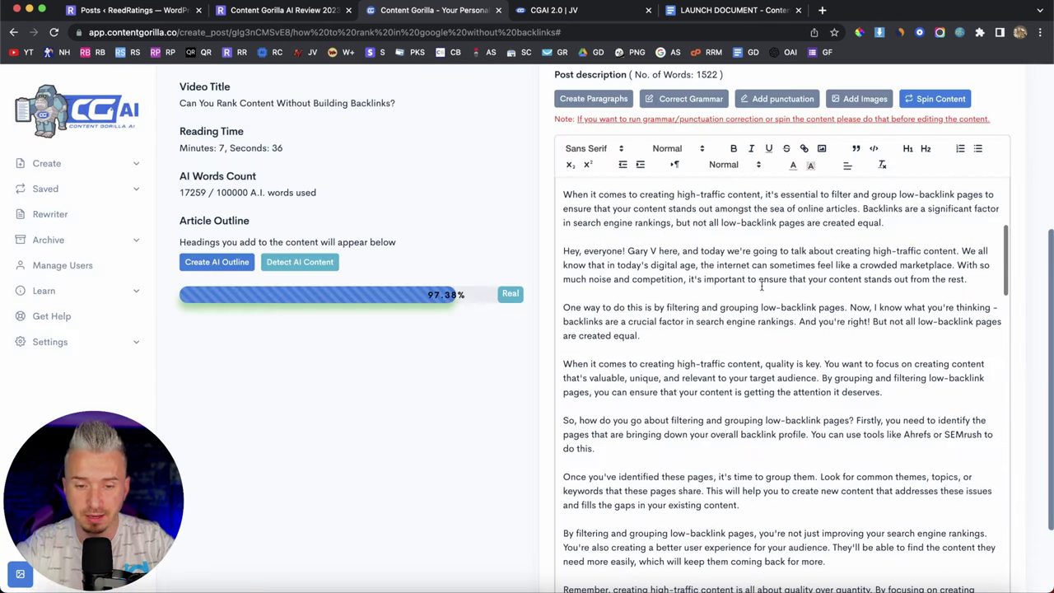
scroll(669, 303, up, 1)
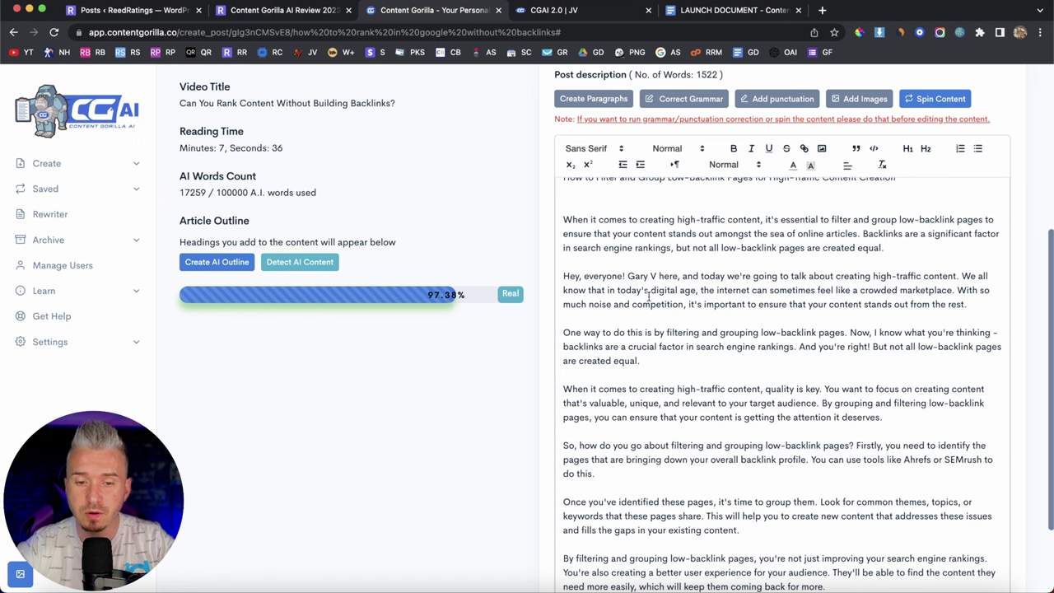
scroll(778, 363, down, 2)
scroll(774, 367, down, 2)
scroll(774, 369, up, 2)
scroll(815, 356, up, 3)
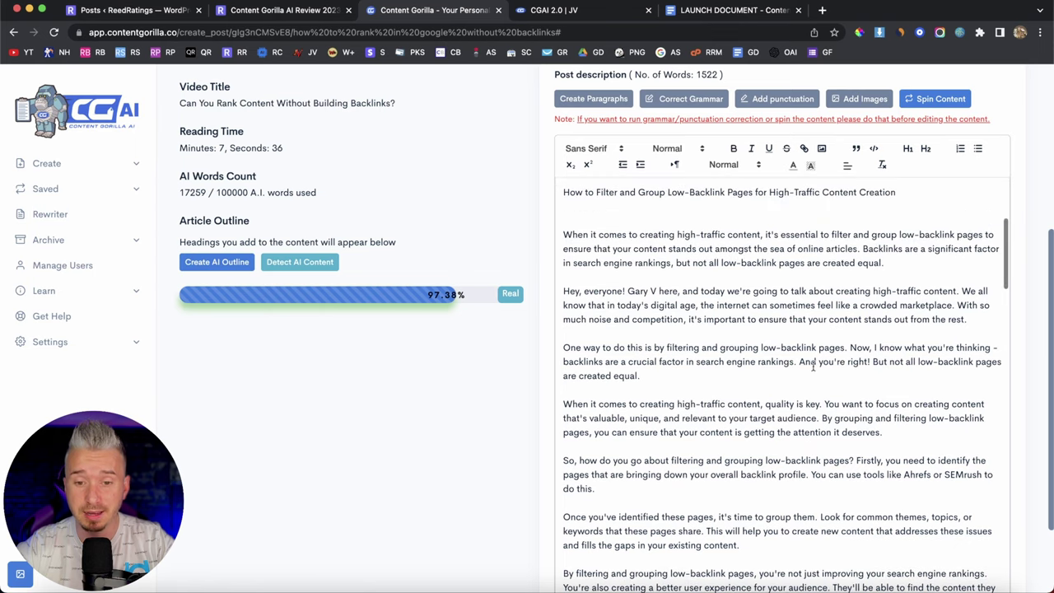
drag(628, 293, 656, 293)
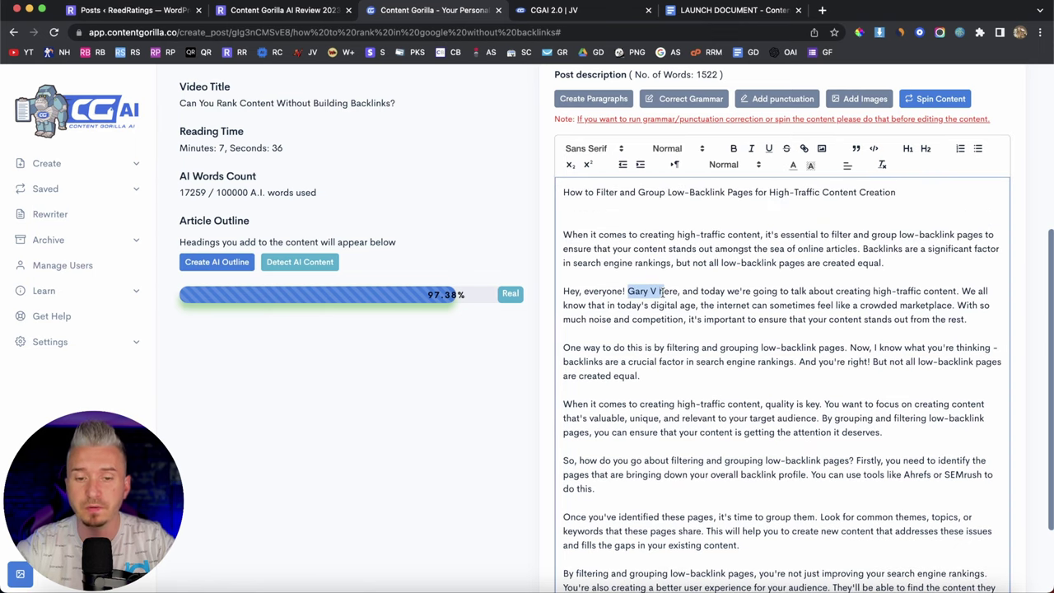
text(Darius)
Check further down the draft, clear a stray selection, and return to the top
scroll(754, 384, down, 5)
scroll(754, 385, down, 7)
scroll(754, 384, down, 3)
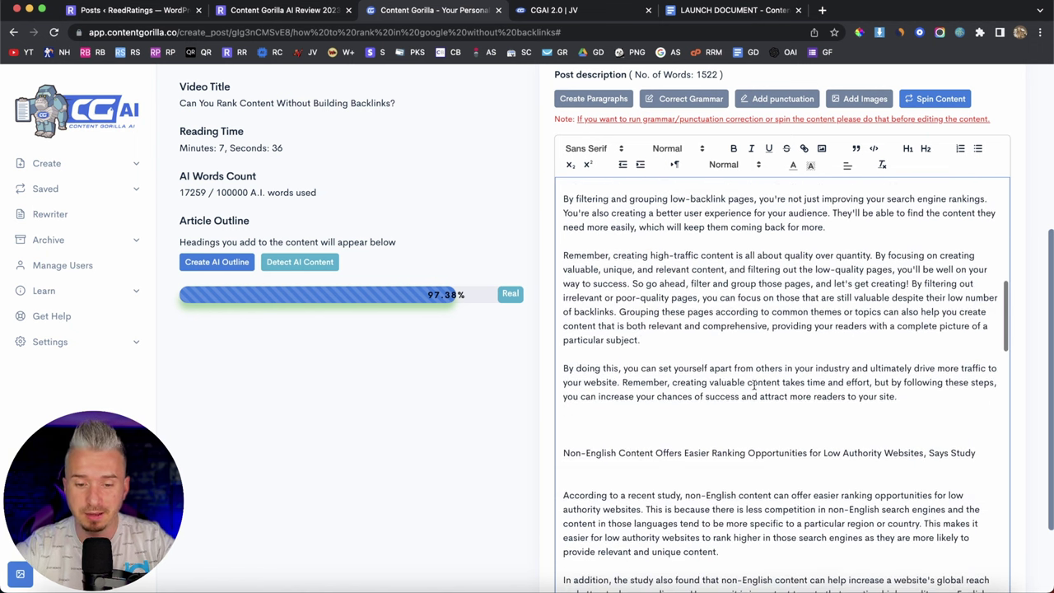
double_click(696, 453)
click(699, 367)
scroll(700, 362, up, 5)
scroll(699, 362, up, 8)
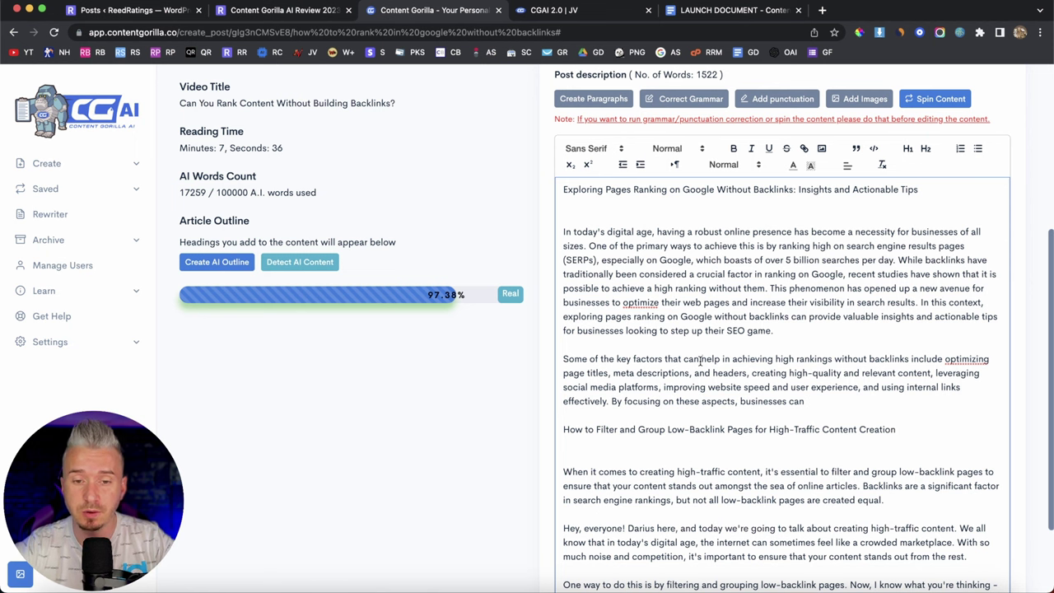
scroll(700, 360, up, 2)
scroll(700, 360, up, 1)
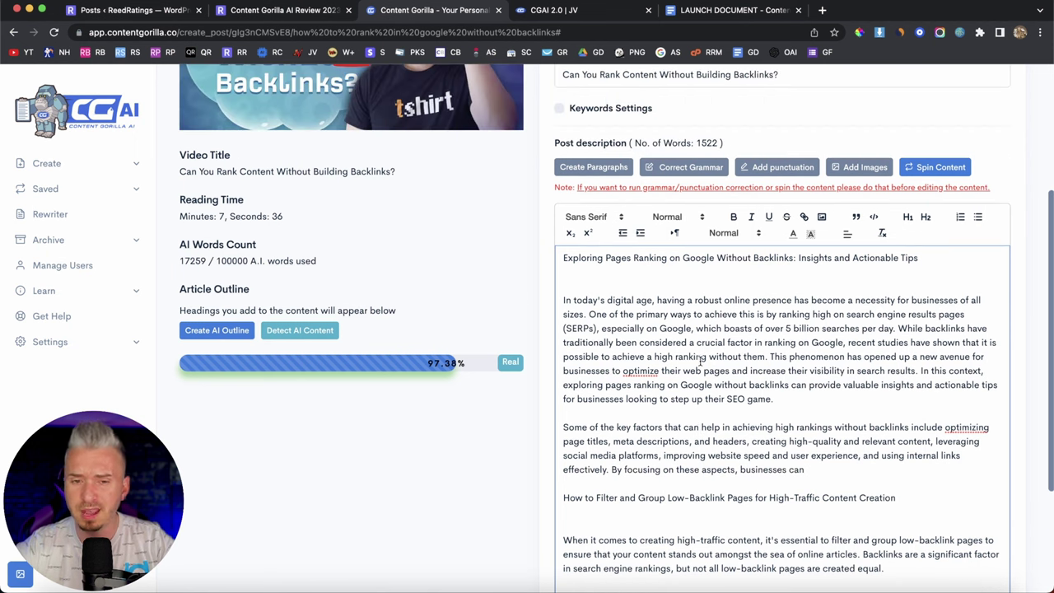
scroll(700, 360, up, 5)
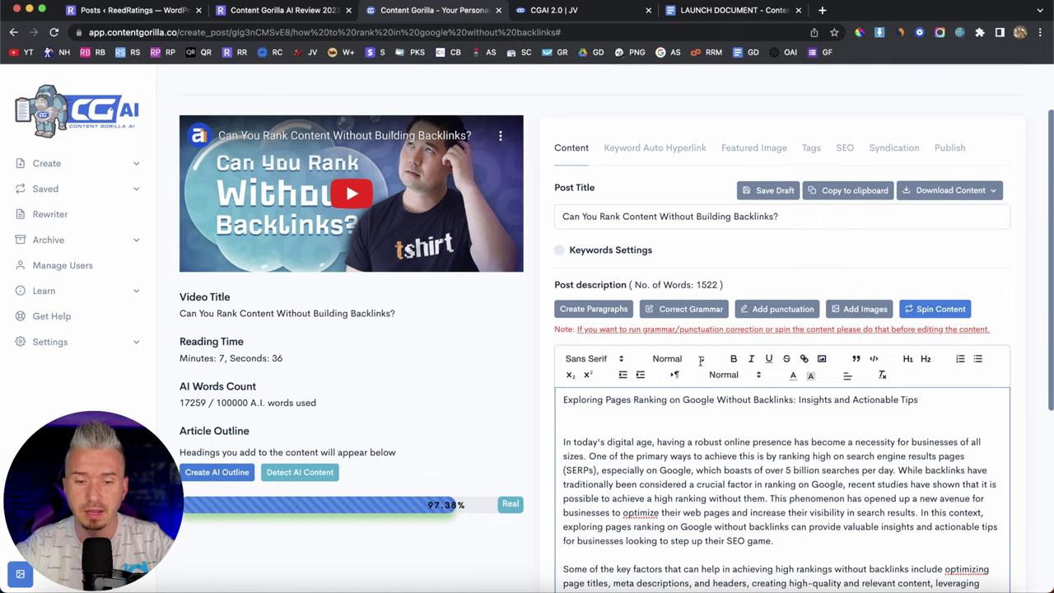
scroll(700, 363, down, 3)
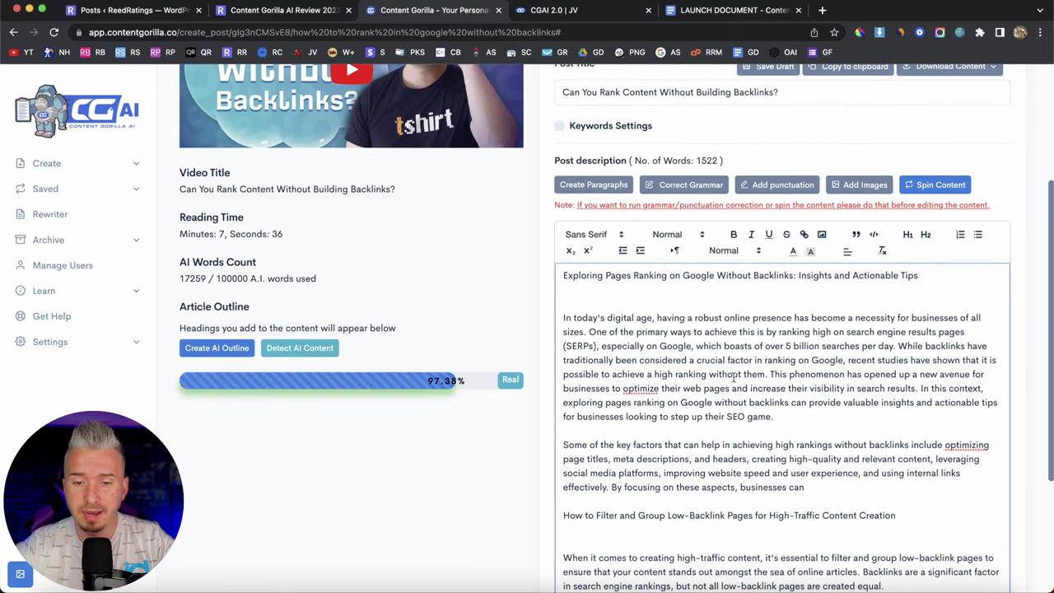
scroll(747, 394, down, 1)
scroll(748, 393, down, 3)
scroll(748, 394, down, 1)
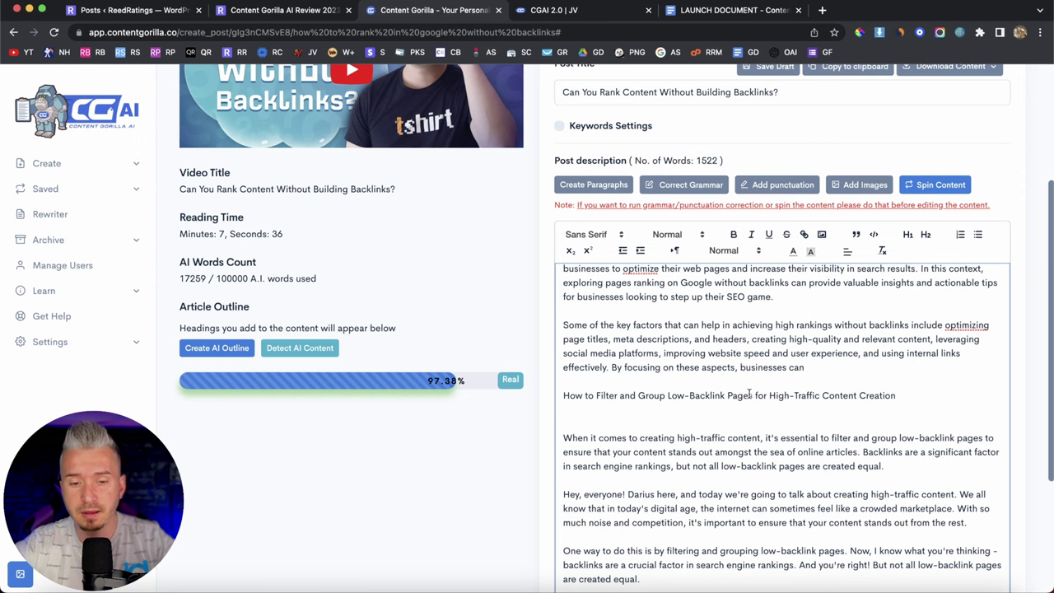
scroll(748, 393, up, 5)
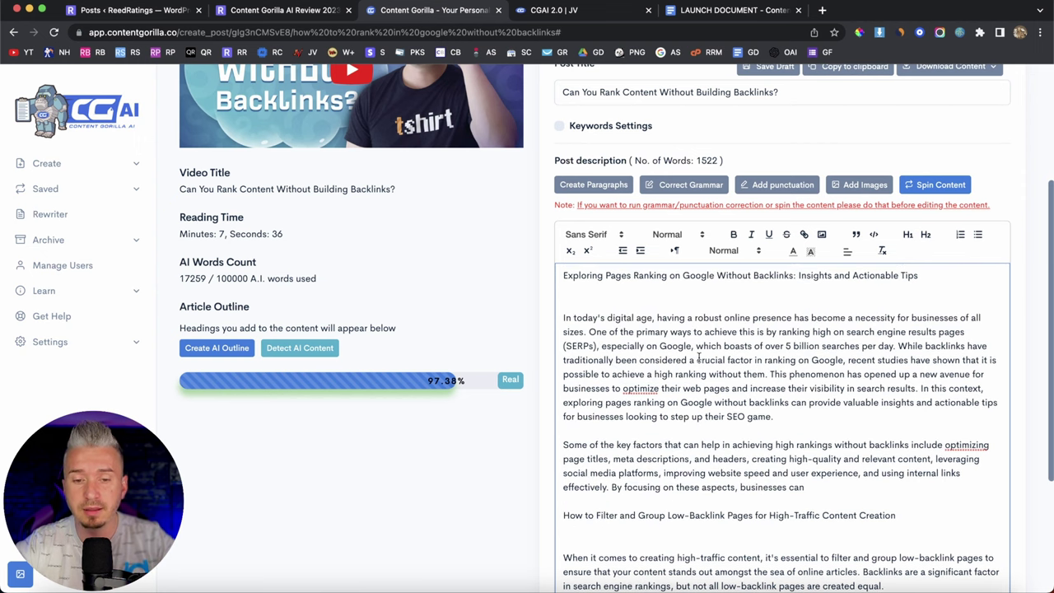
key(ctrl+a)
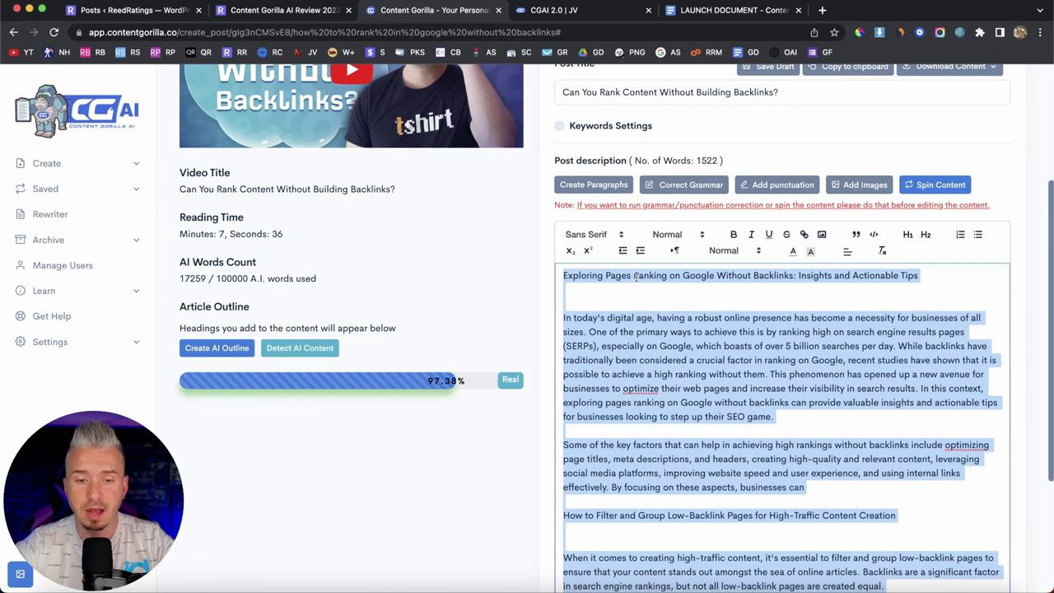
scroll(723, 349, up, 1)
click(713, 412)
scroll(713, 414, down, 1)
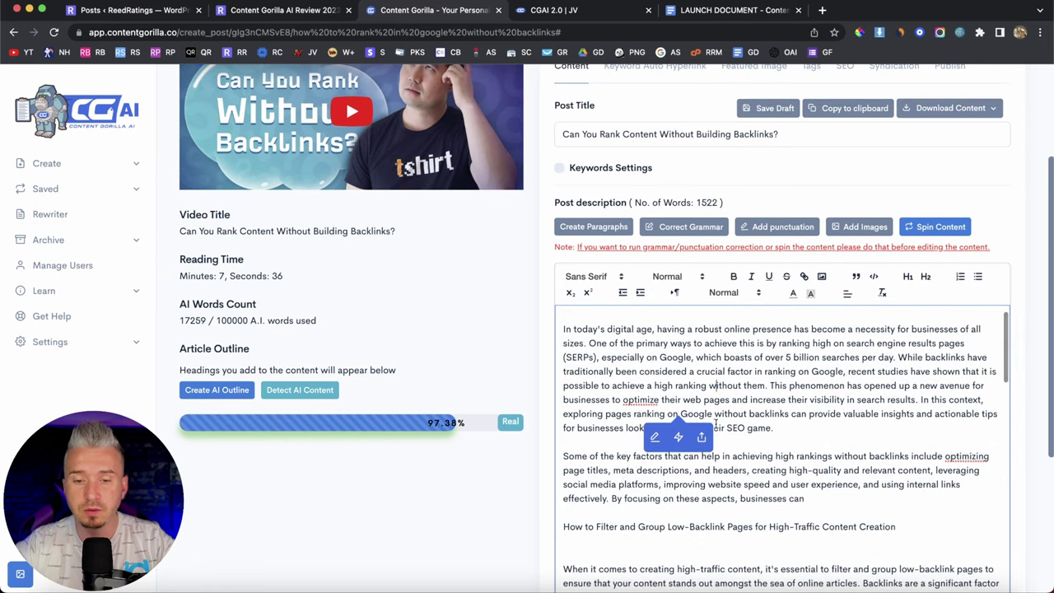
scroll(754, 432, up, 1)
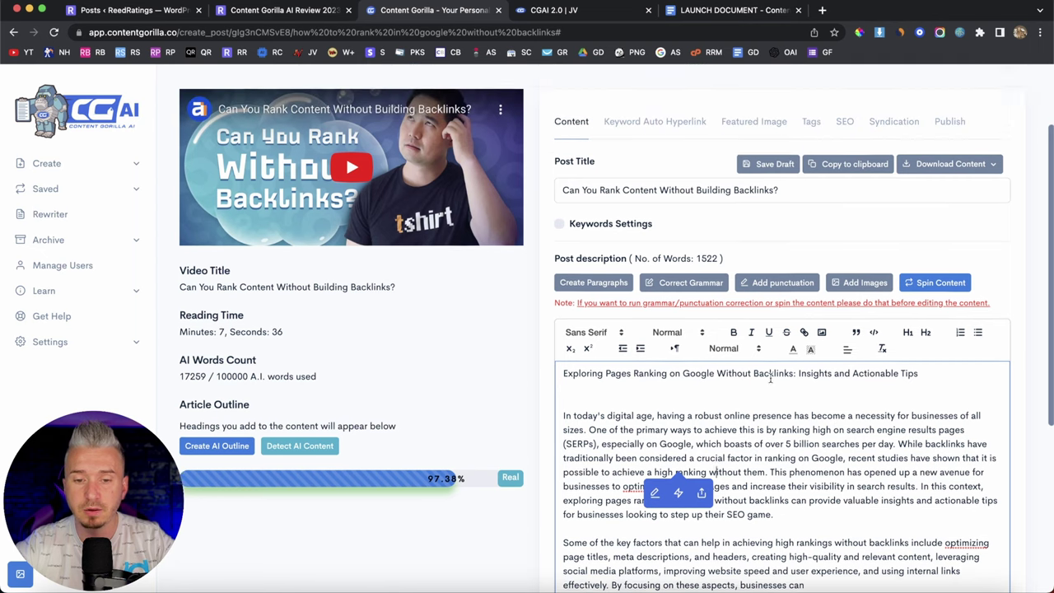
scroll(771, 378, up, 2)
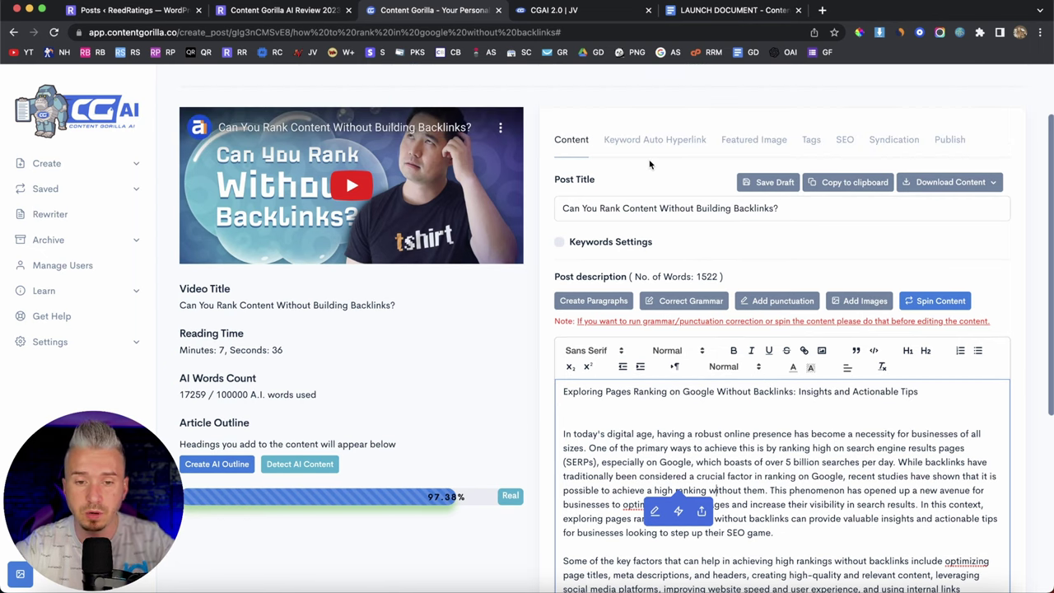
click(695, 151)
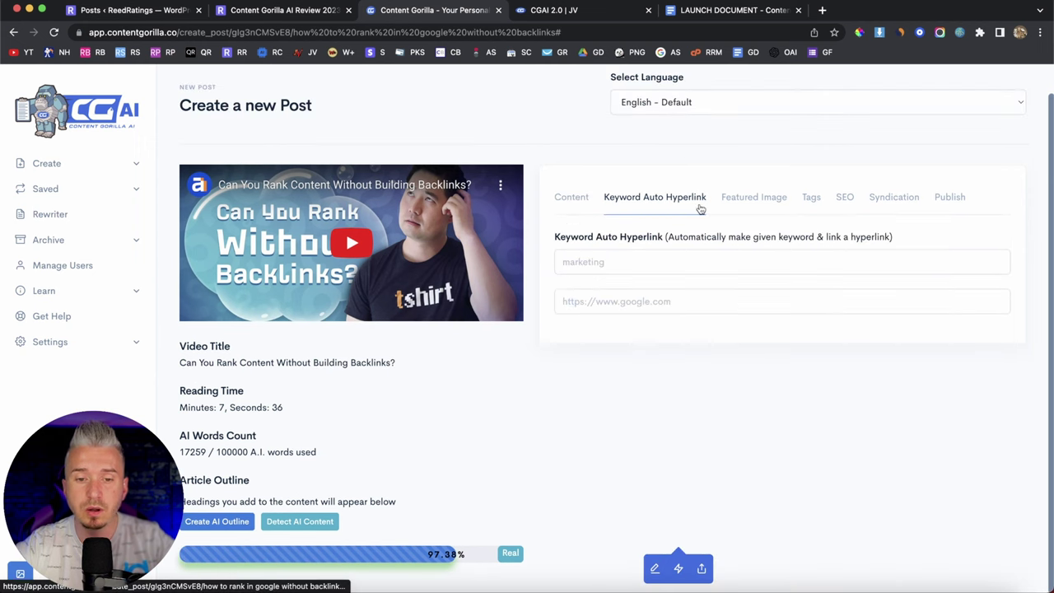
click(611, 266)
text(marke)
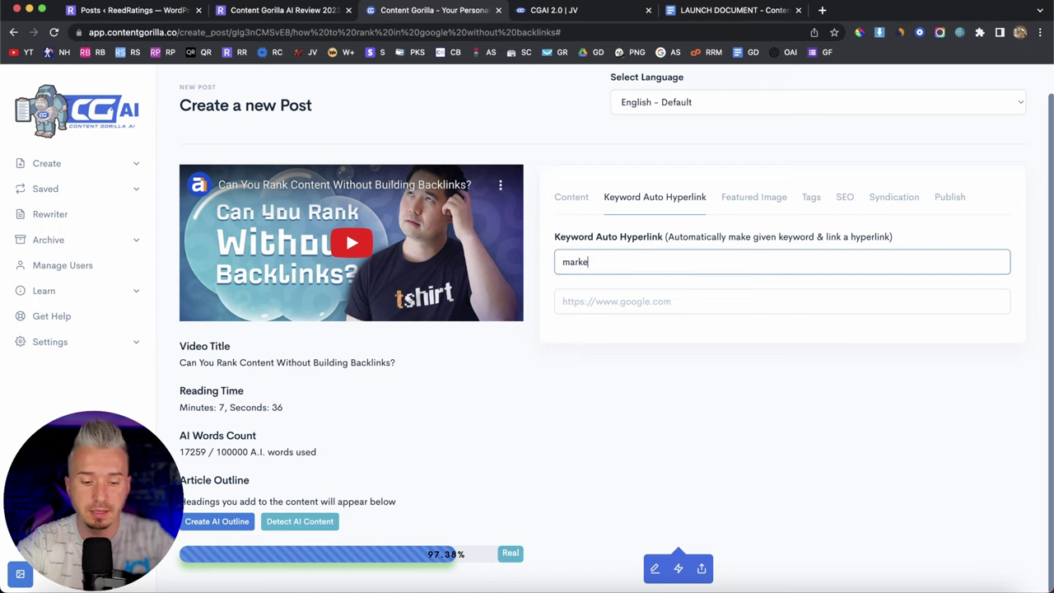
text(ting)
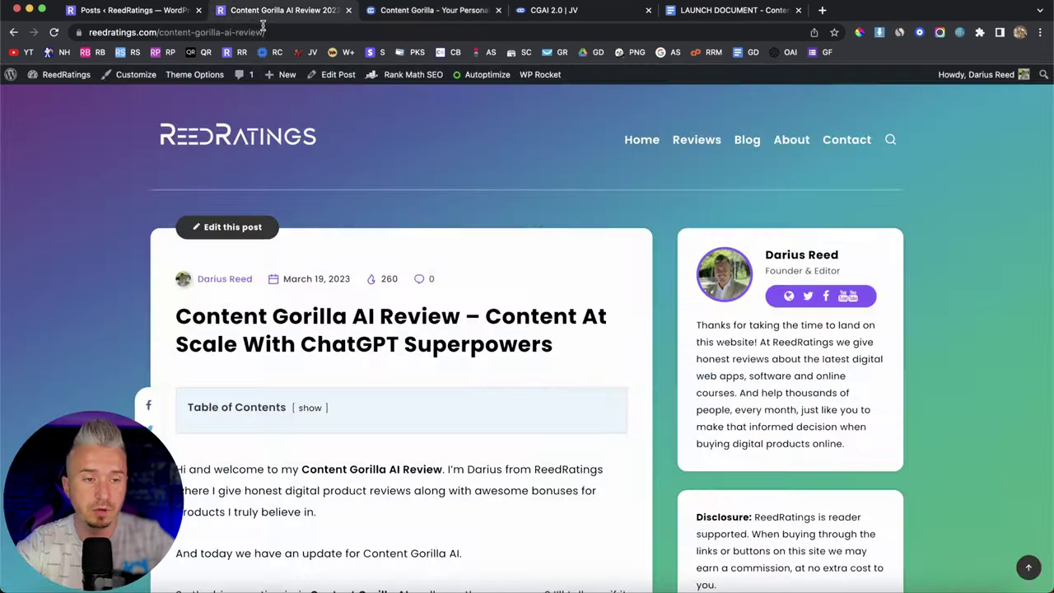
click(264, 32)
key(super+c)
click(433, 10)
click(626, 302)
key(super+v)
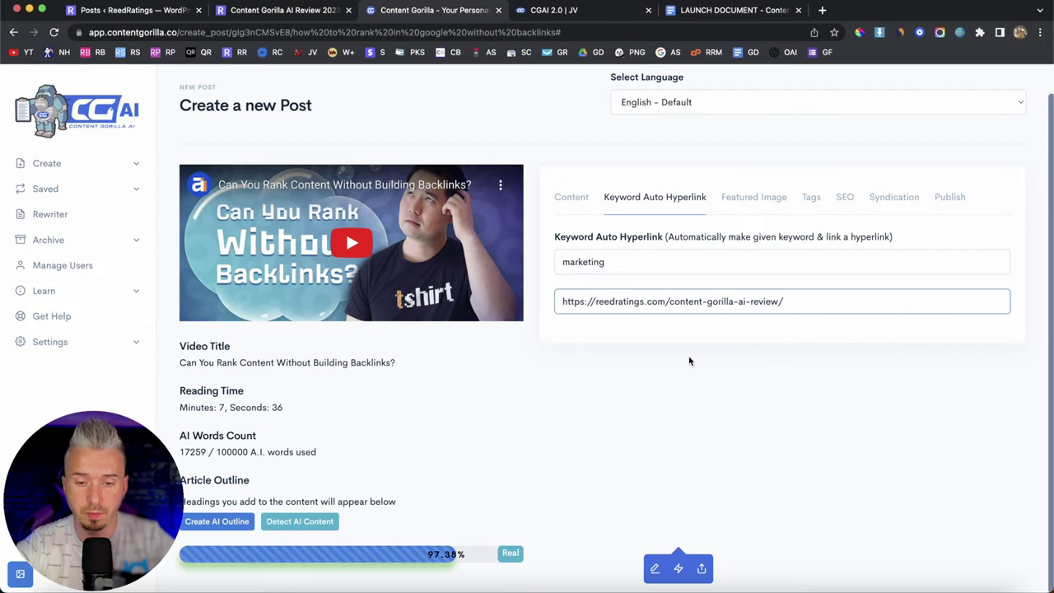
click(626, 261)
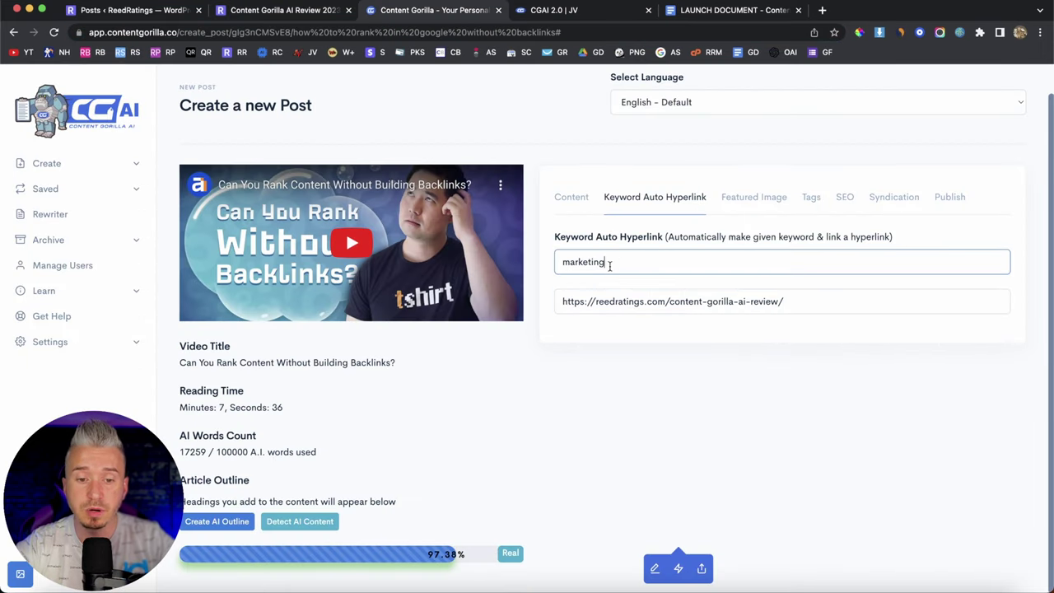
drag(560, 301, 784, 301)
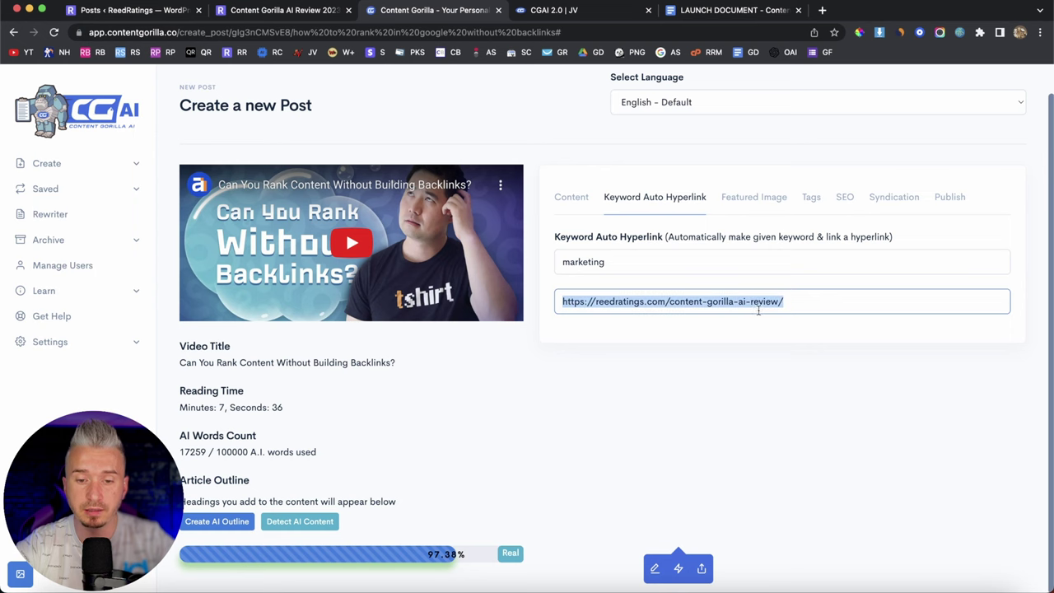
click(804, 301)
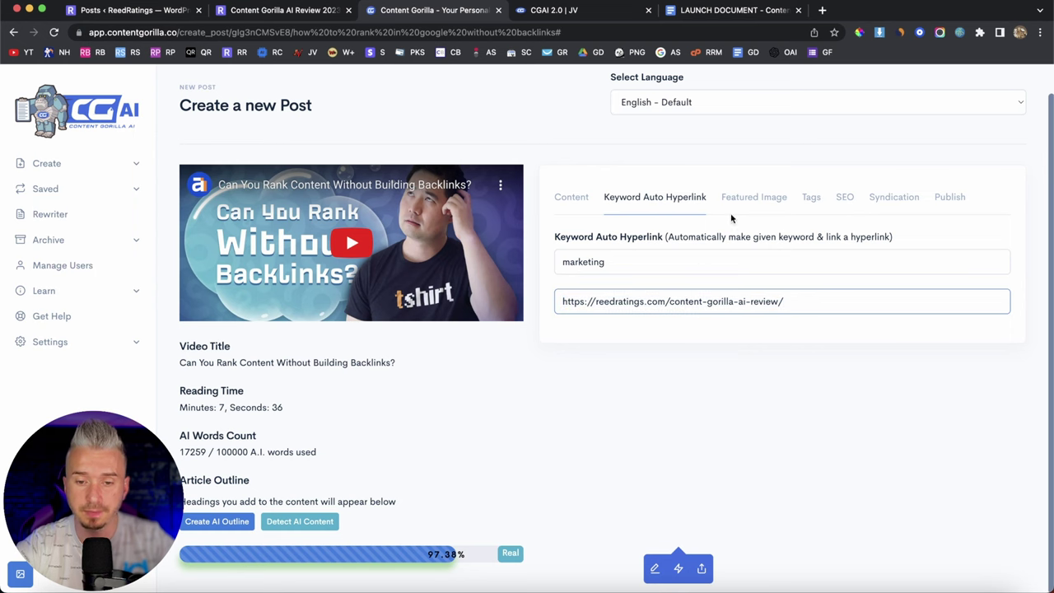
Review the featured image, tags and SEO keyword 'how to rank in google without backlinks', then request an SEO review
click(751, 197)
scroll(781, 319, up, 1)
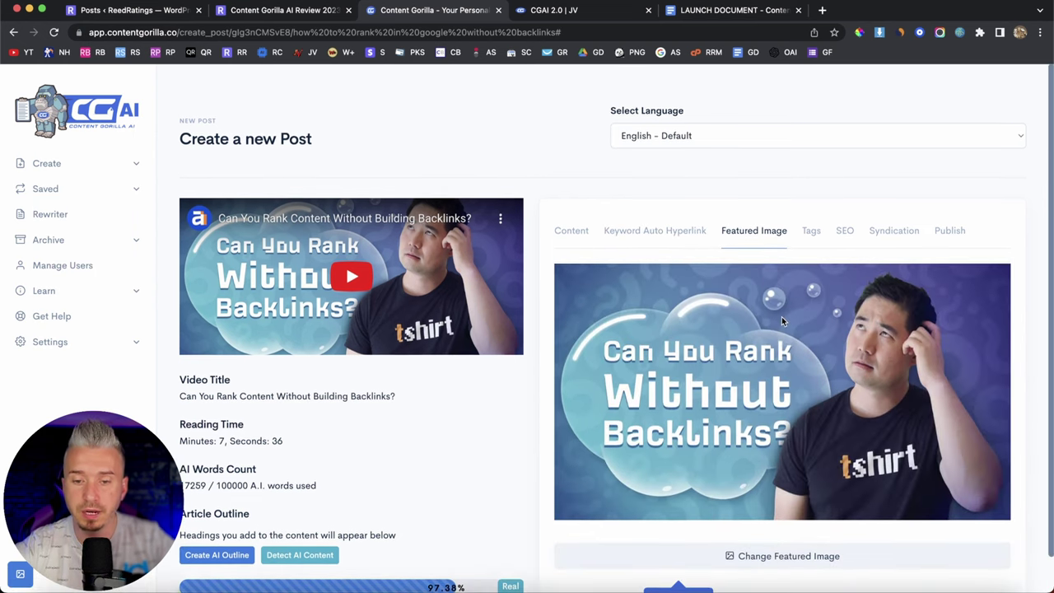
click(811, 196)
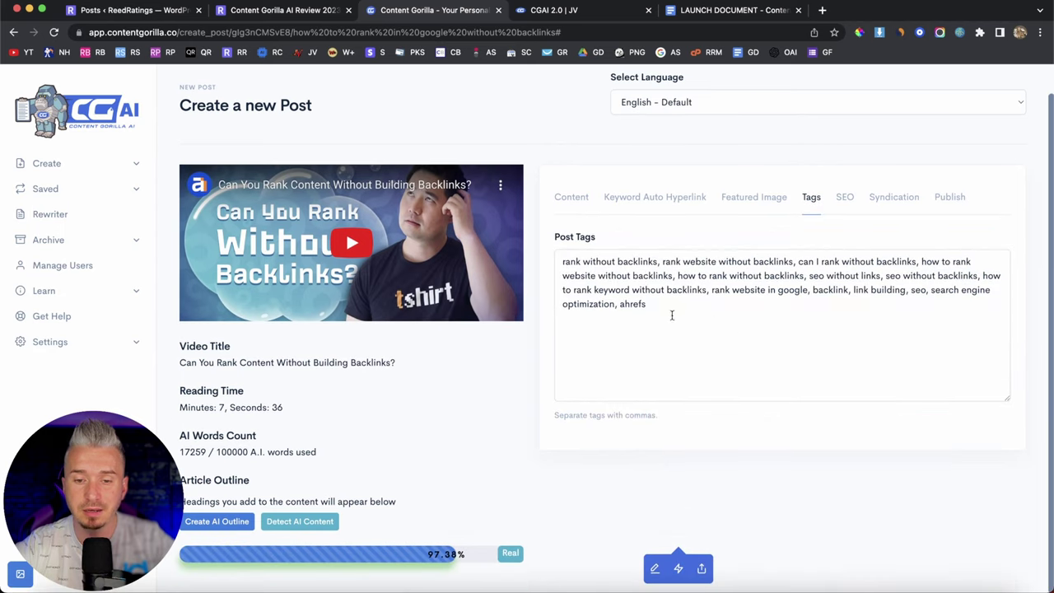
click(838, 205)
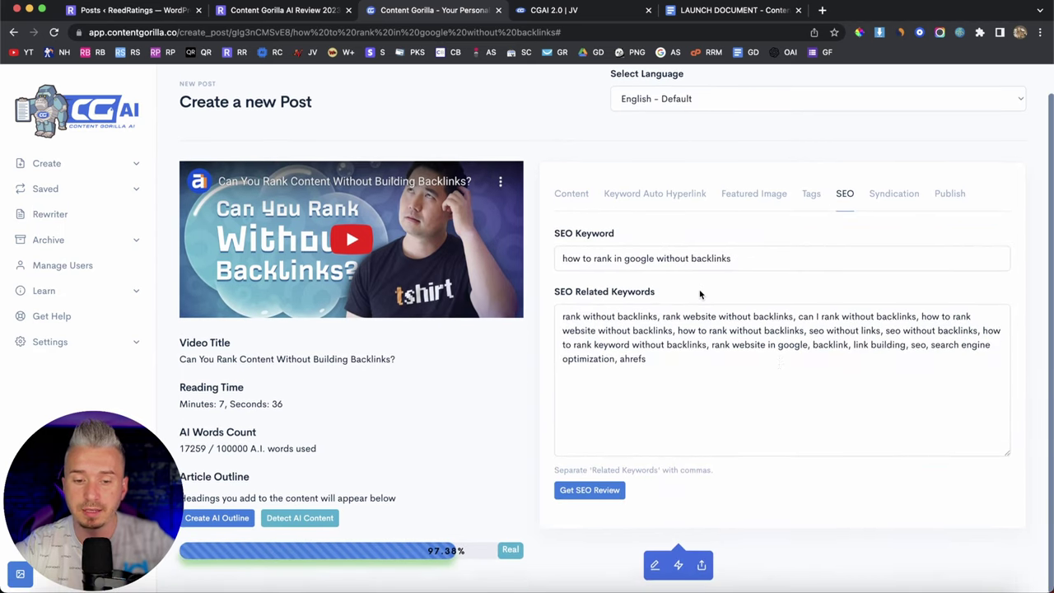
click(589, 497)
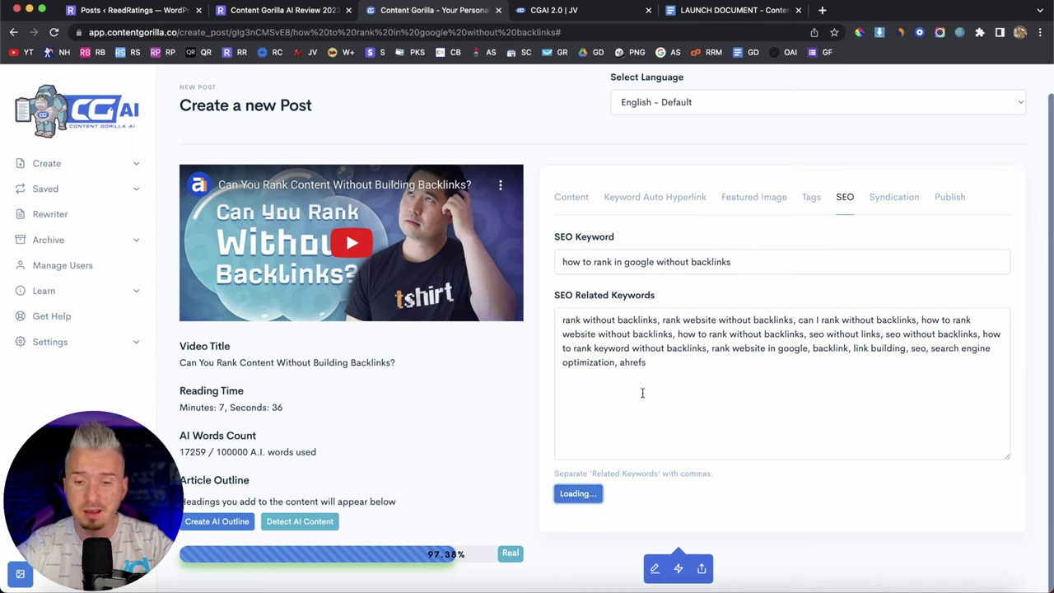
Open the Facebook, Twitter and LinkedIn integrations page from Syndication, then return to the post
click(895, 202)
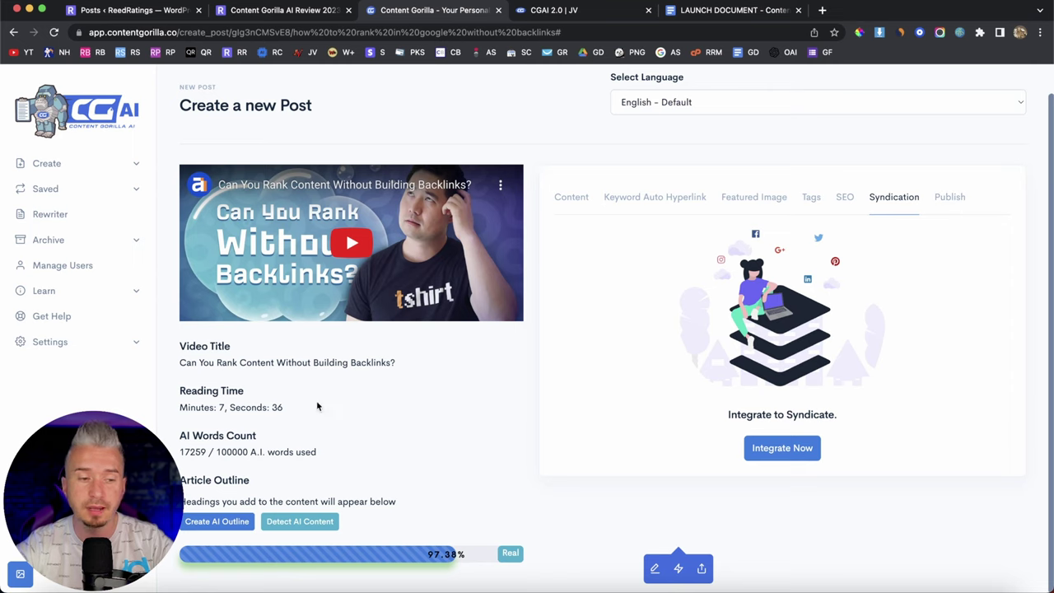
click(792, 456)
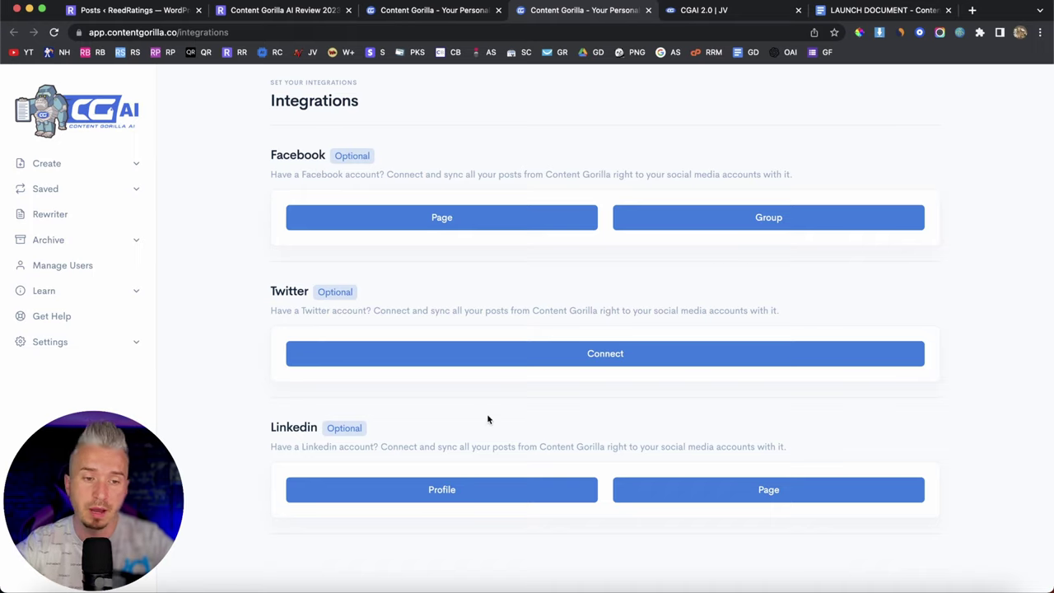
click(436, 10)
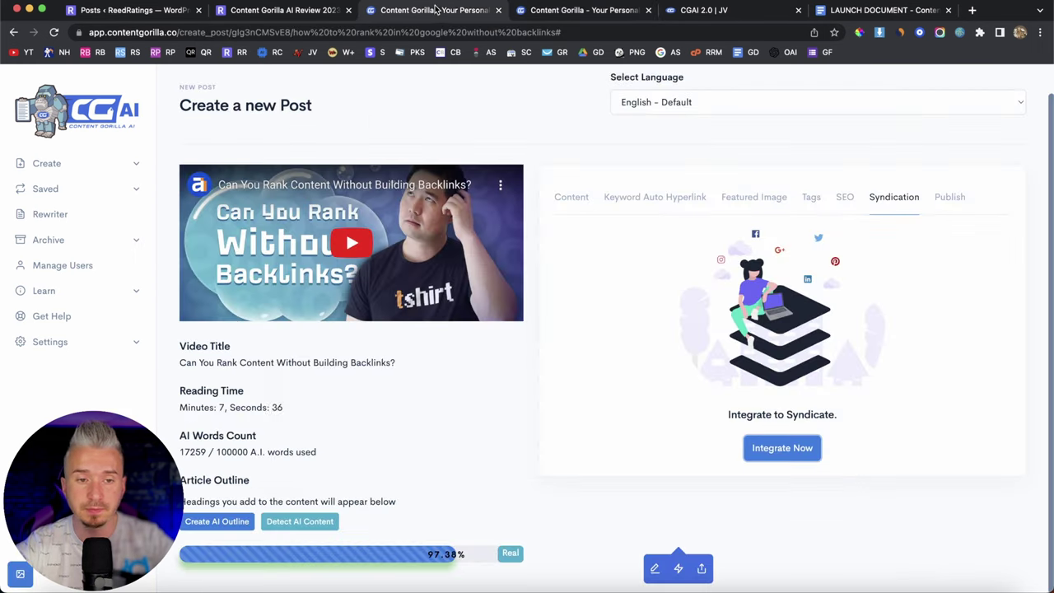
Keep the publish settings' post status at 'publish', then return to the draft content
click(954, 199)
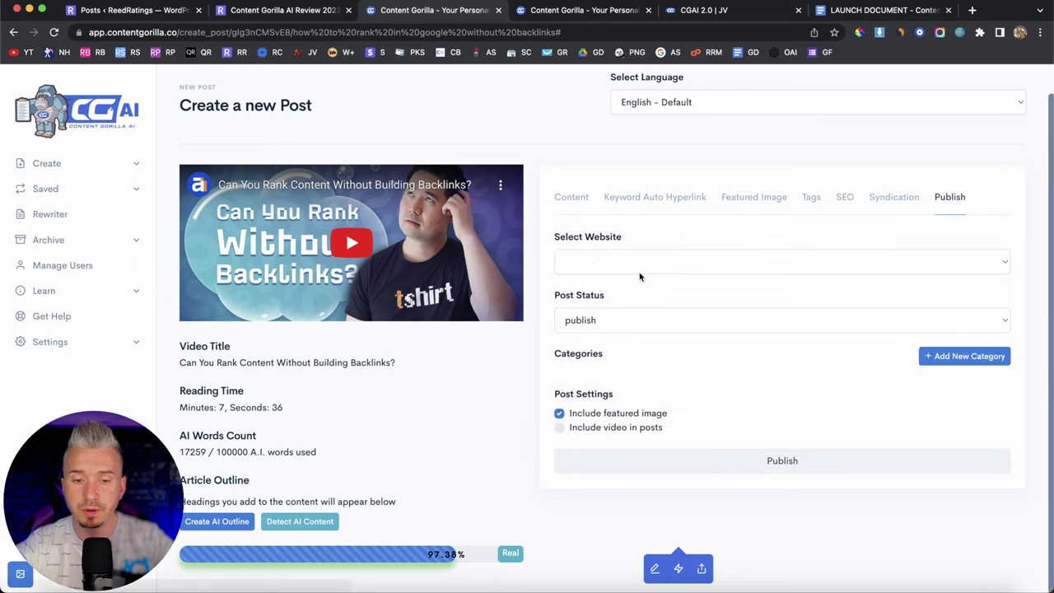
click(594, 265)
click(613, 321)
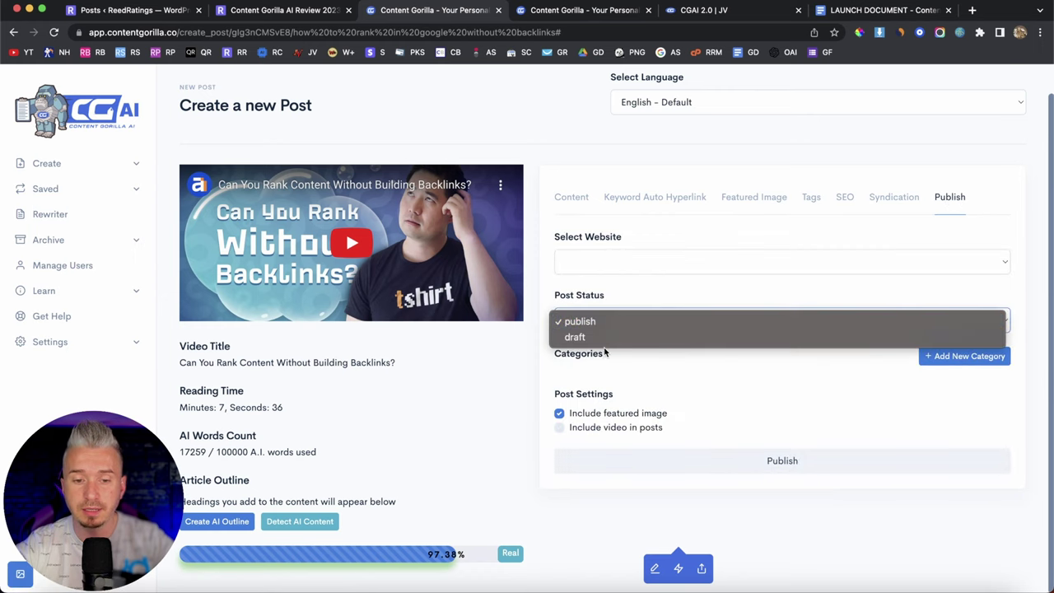
click(712, 376)
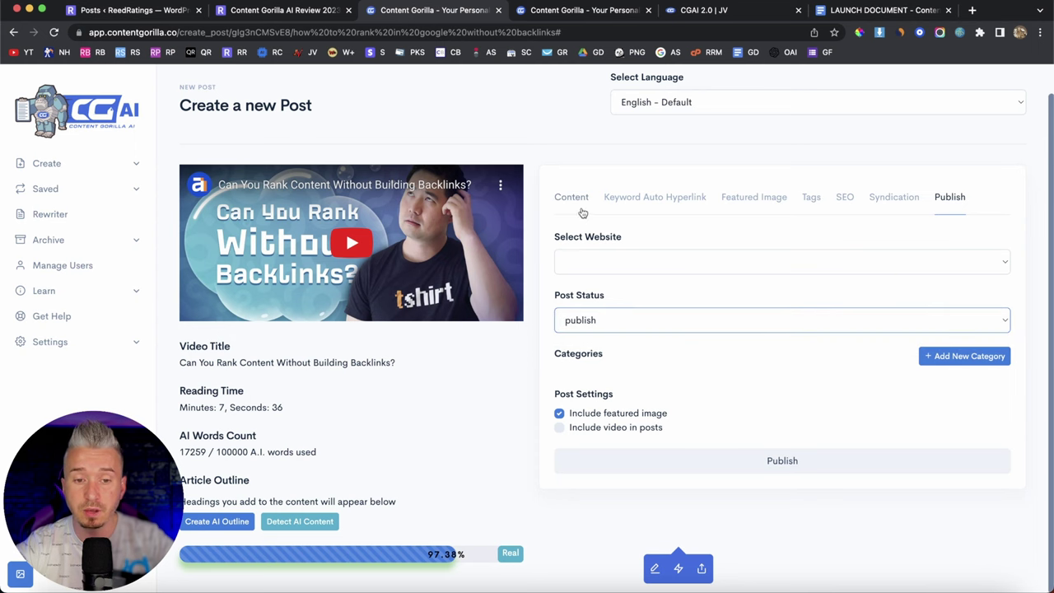
click(576, 204)
scroll(672, 333, down, 3)
click(672, 332)
Generate three short-form blog ideas from the post with no tags
scroll(679, 398, up, 2)
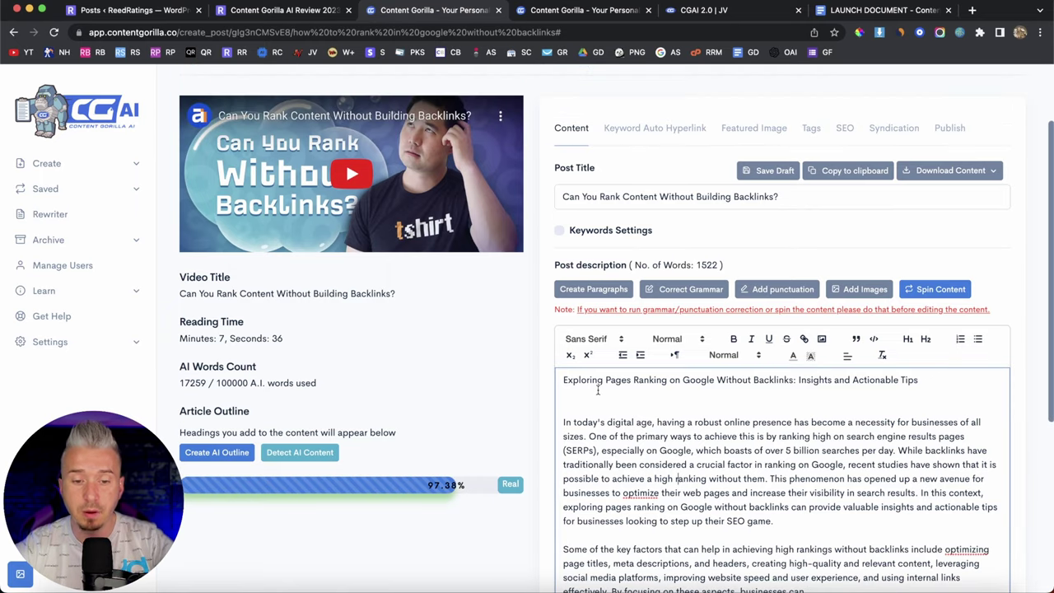
scroll(535, 420, down, 5)
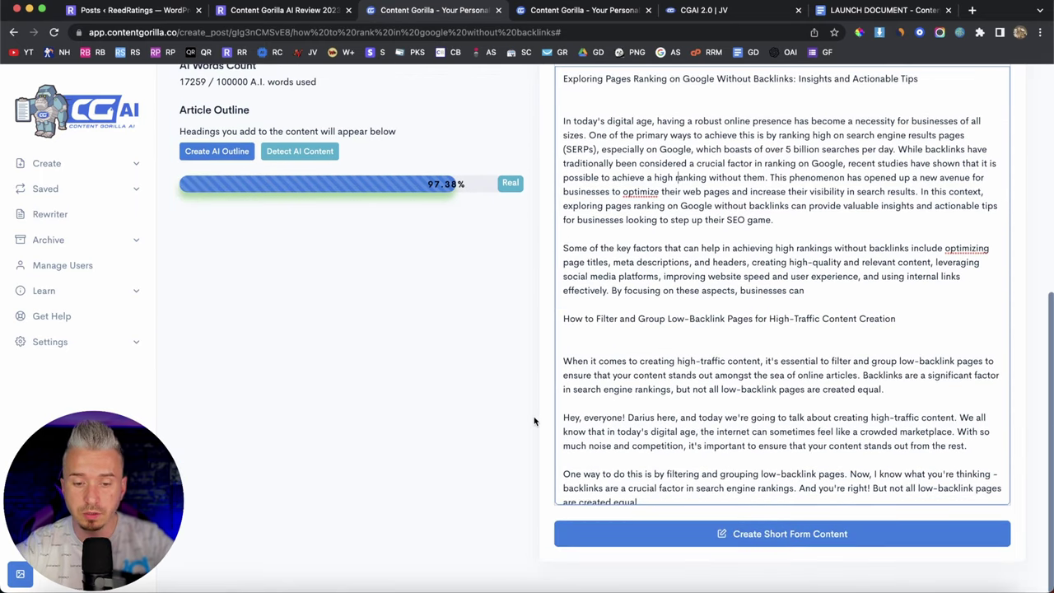
click(836, 536)
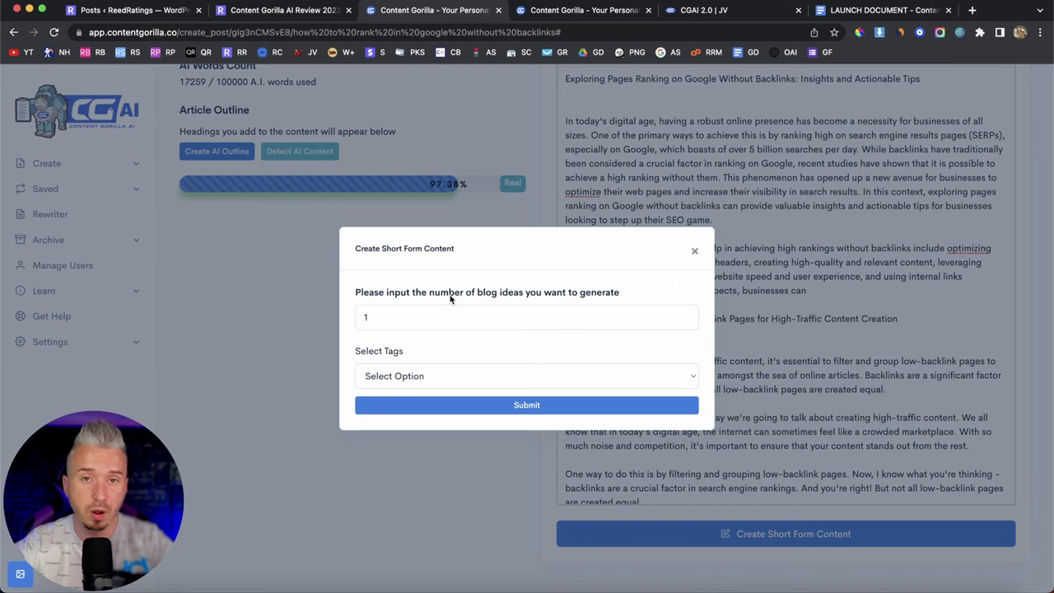
click(390, 315)
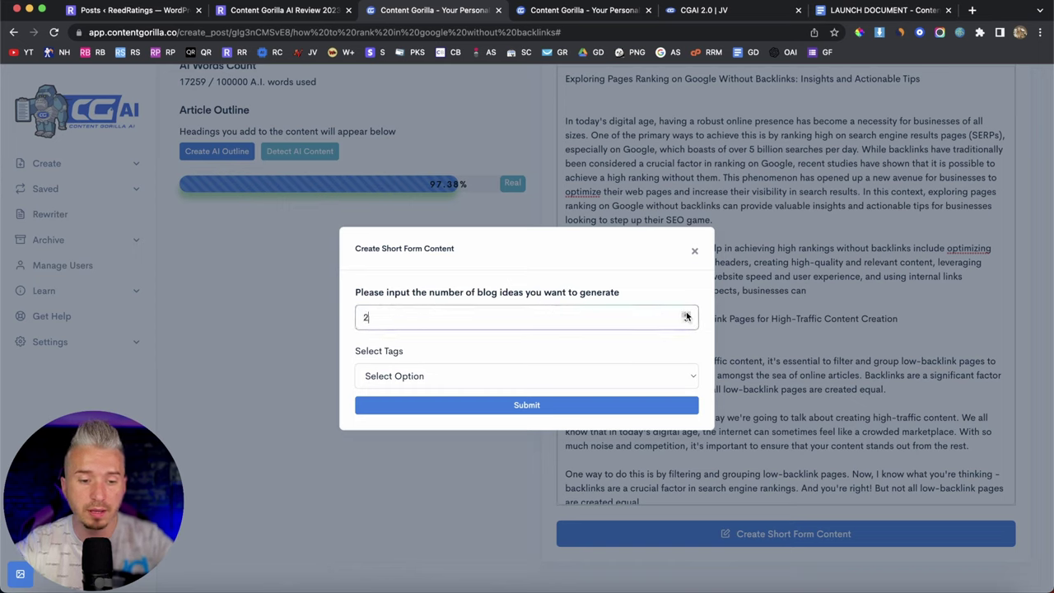
click(403, 377)
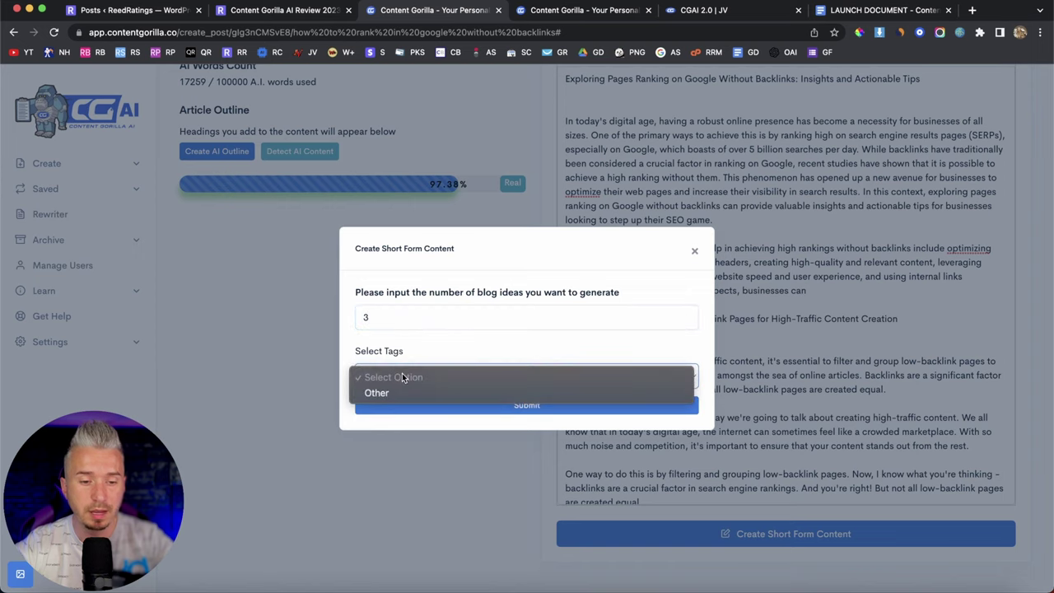
click(434, 350)
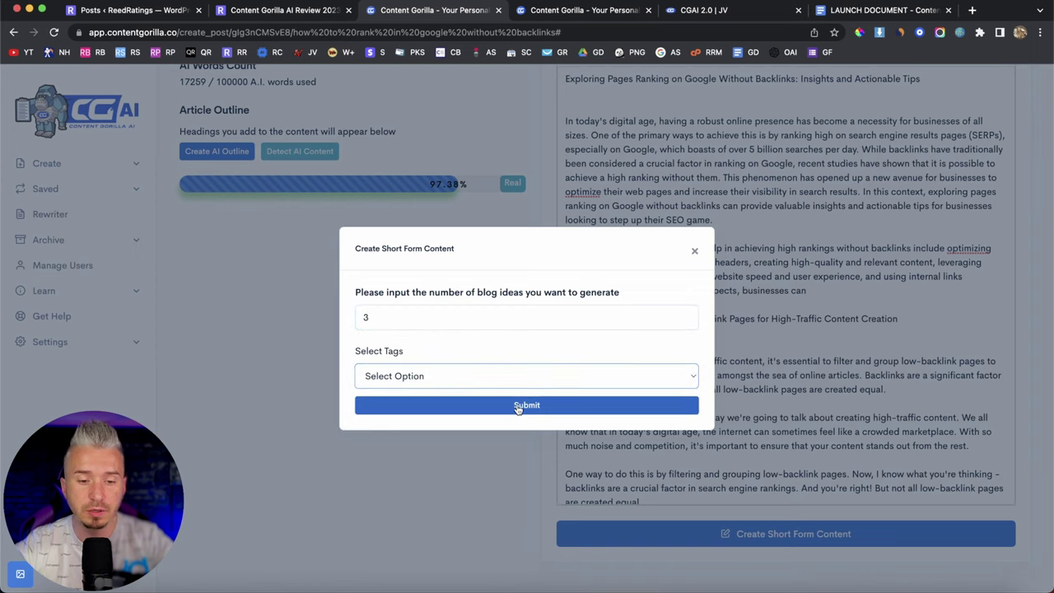
click(543, 406)
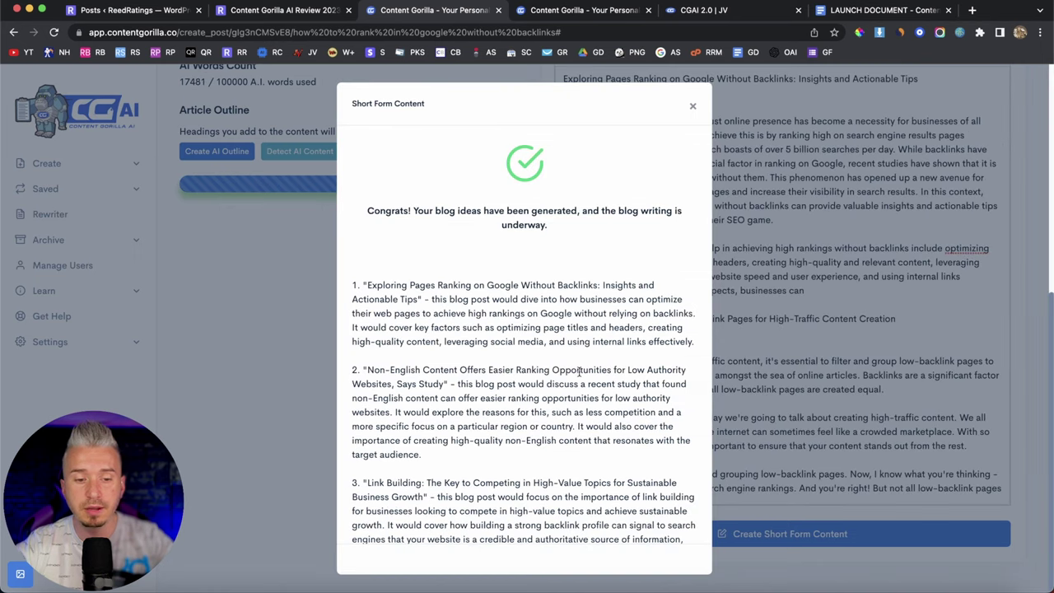
Open the progress page for the three generated blog ideas
scroll(579, 372, down, 1)
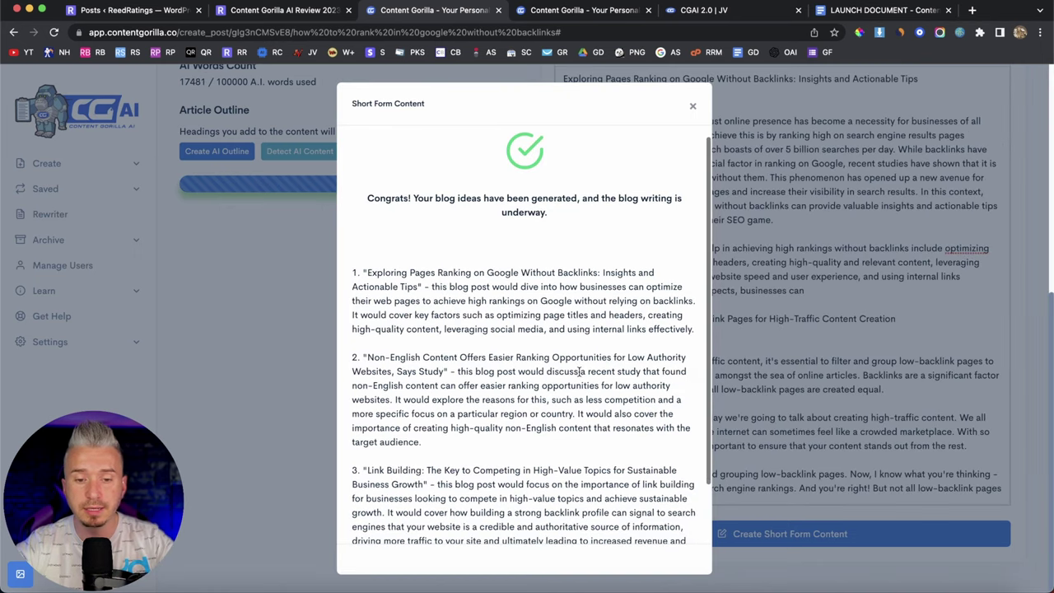
scroll(583, 369, down, 3)
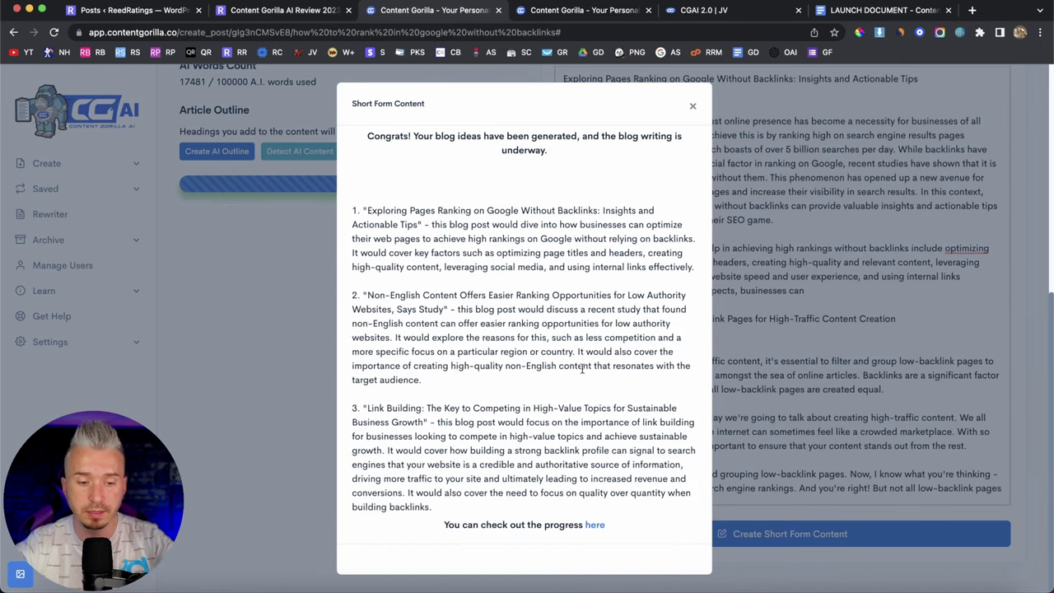
scroll(582, 369, down, 1)
click(594, 517)
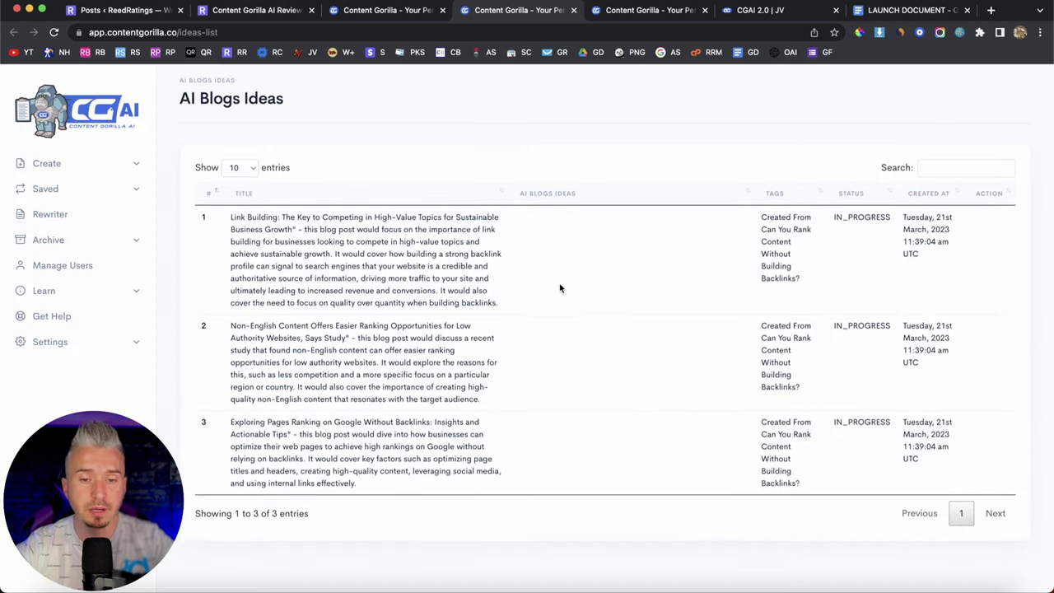
Review the post generated from the Link Building idea, then go back to the ideas list
click(72, 167)
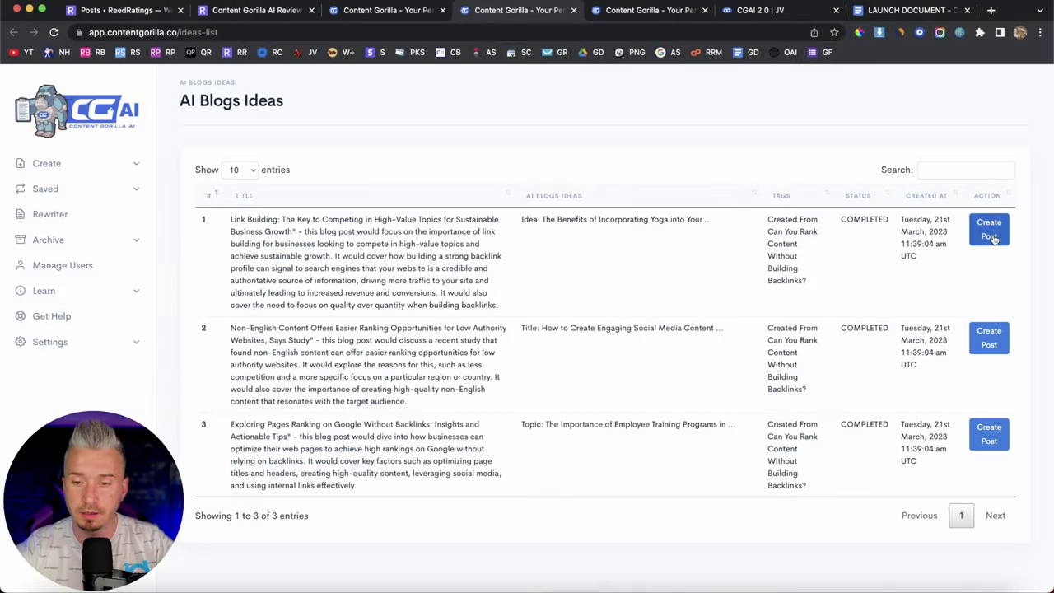
click(988, 229)
scroll(589, 294, down, 2)
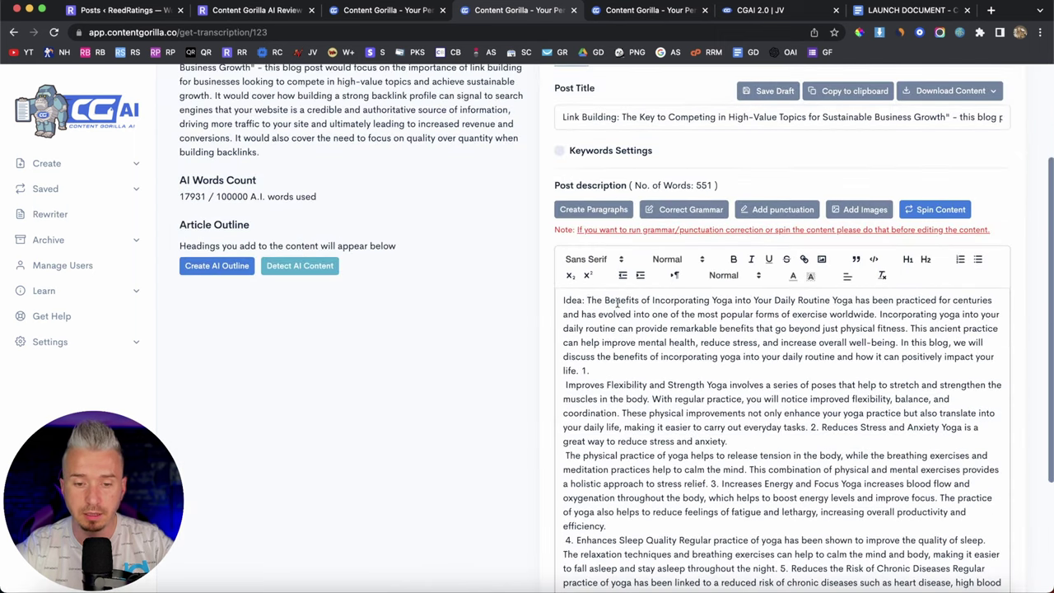
scroll(642, 329, down, 1)
scroll(691, 370, down, 2)
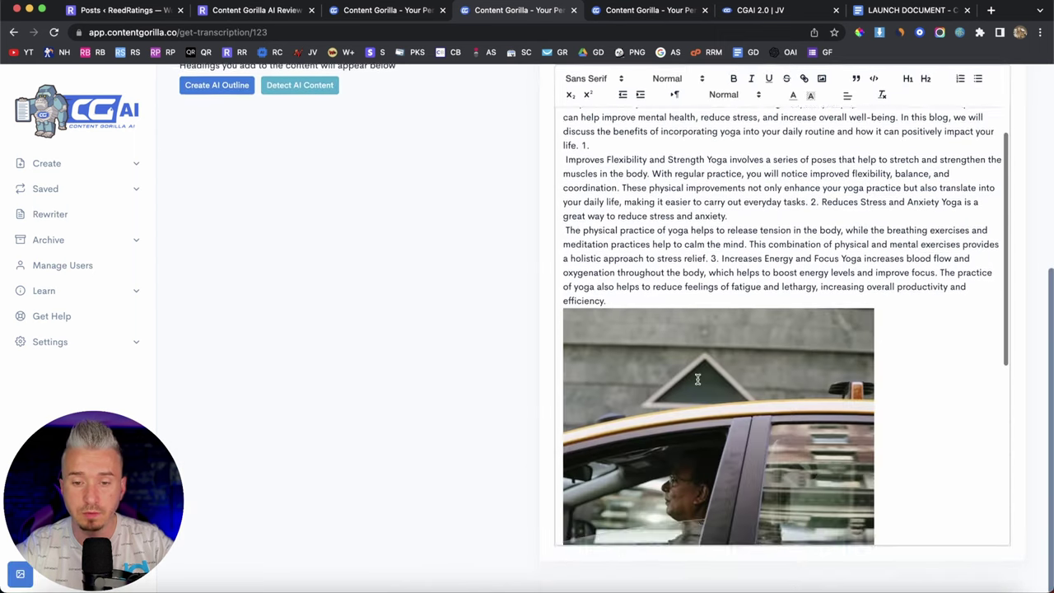
scroll(250, 309, up, 3)
key(super+bracketleft)
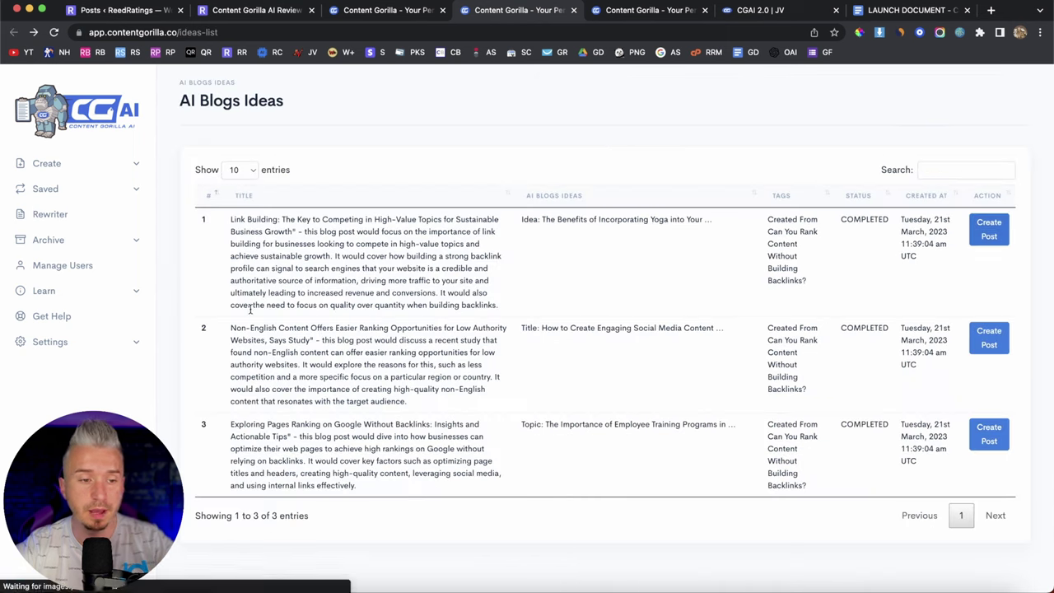
Review the post generated from the Non-English Content idea, then go back to the ideas list
click(984, 340)
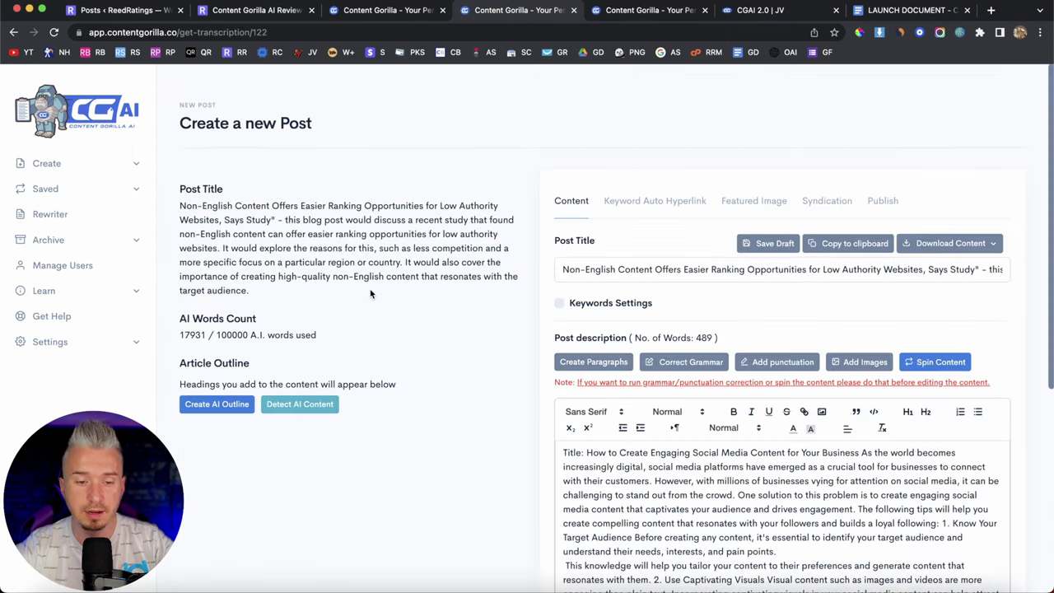
scroll(534, 181, down, 4)
scroll(669, 213, down, 3)
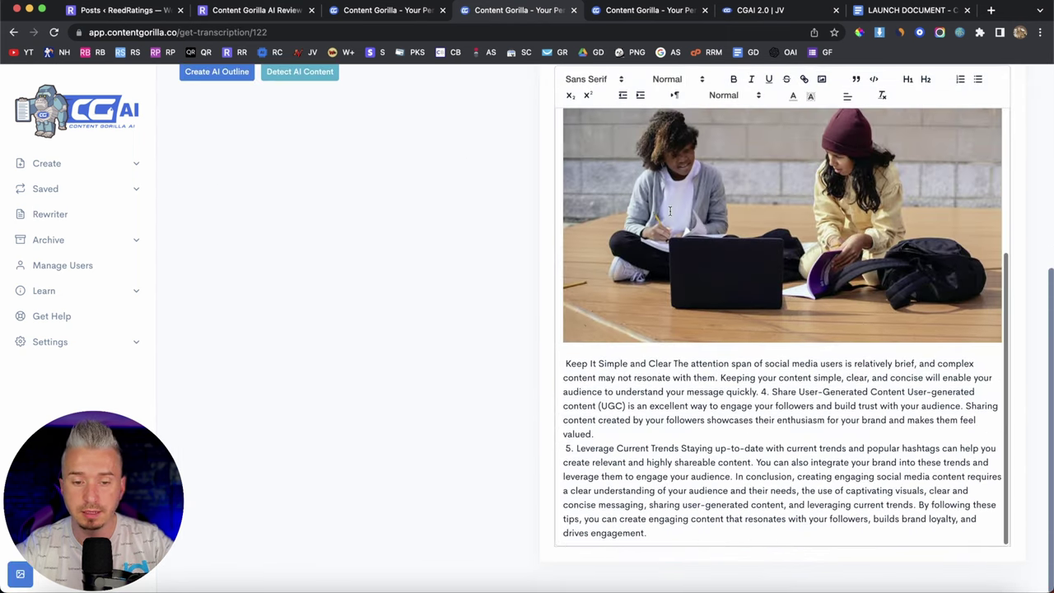
key(super+bracketleft)
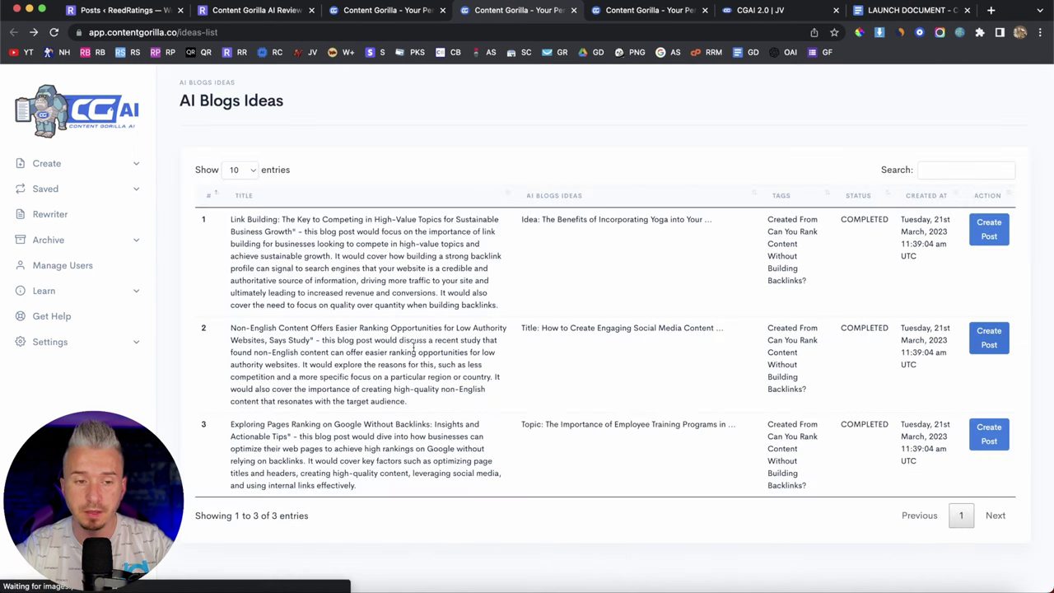
Read through the Exploring Pages Ranking idea's employee-training post
click(989, 434)
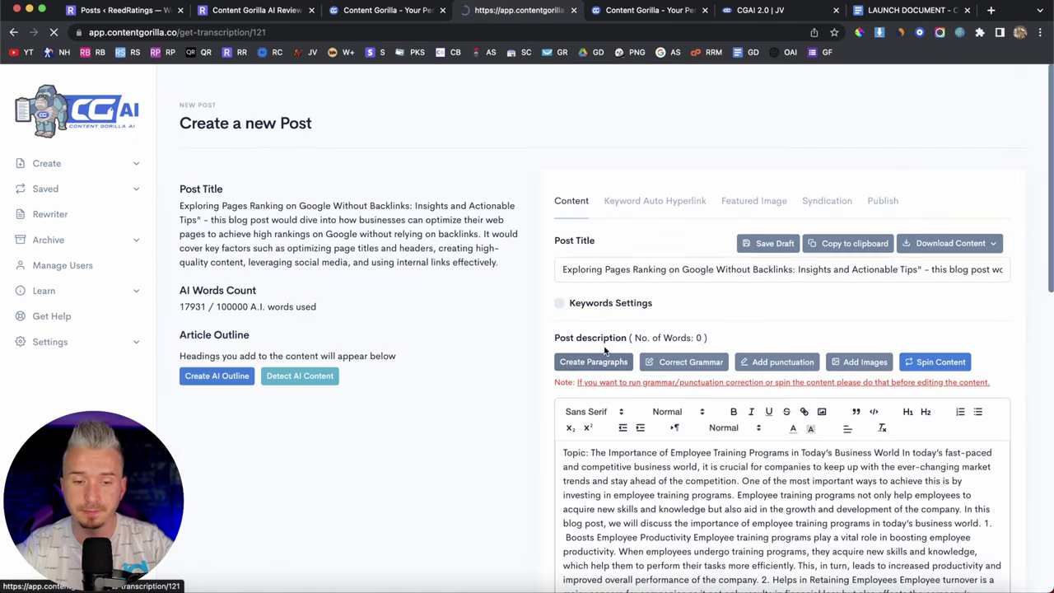
scroll(706, 374, down, 3)
scroll(707, 375, down, 3)
scroll(707, 375, down, 1)
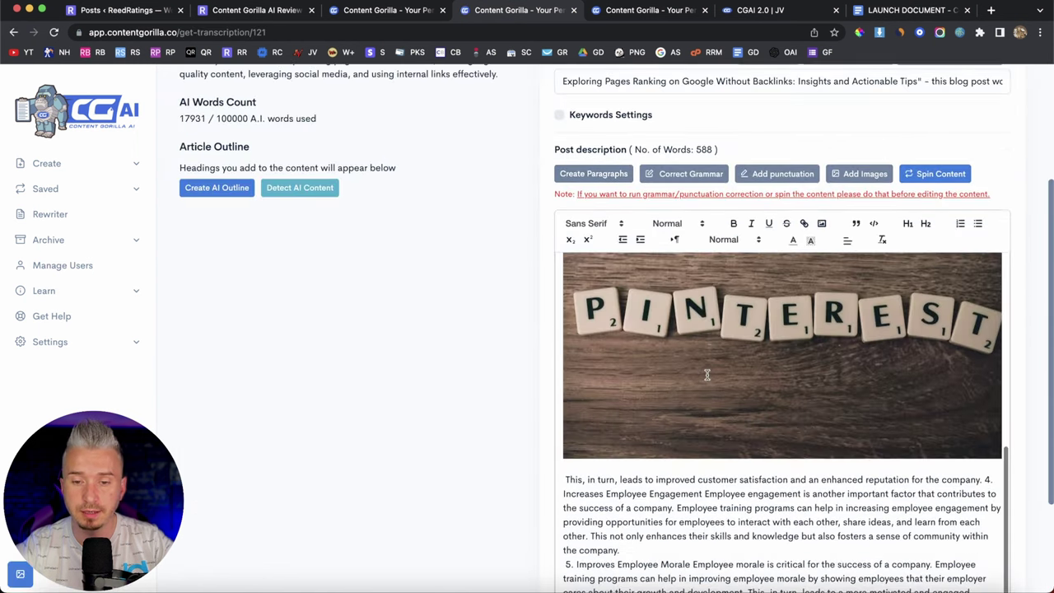
scroll(706, 375, down, 1)
scroll(707, 375, down, 1)
scroll(707, 375, up, 10)
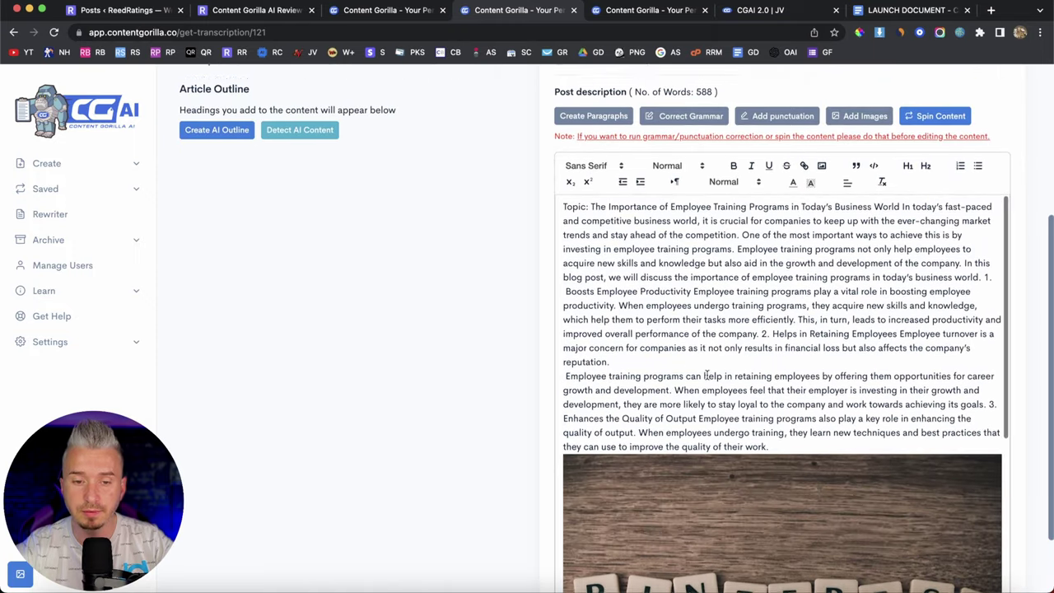
scroll(489, 337, up, 3)
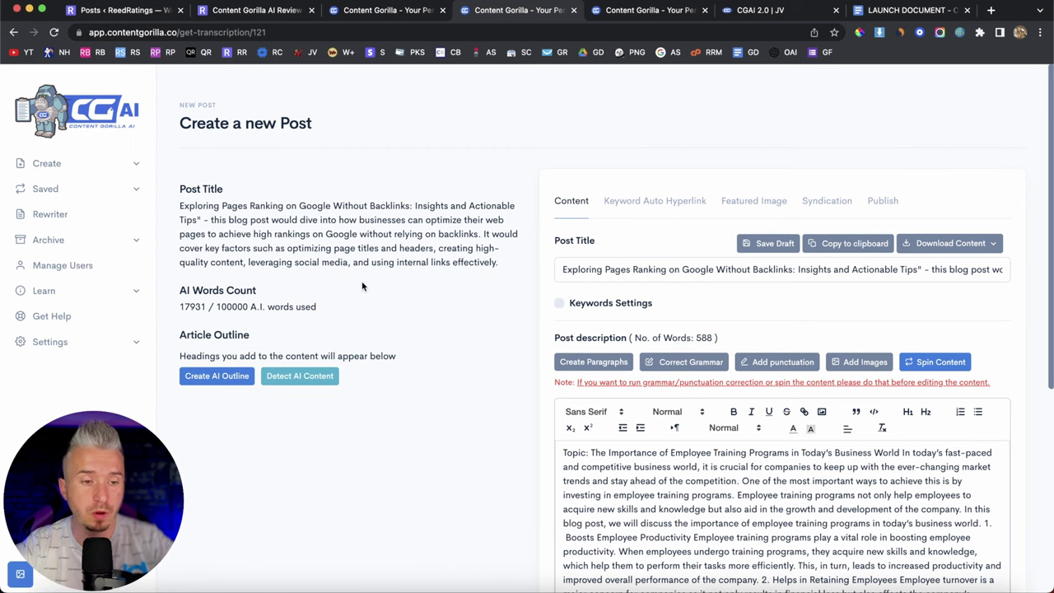
Delete the post's opening sentences and paste the next employee-training paragraph into Article Rewriter
scroll(350, 260, down, 2)
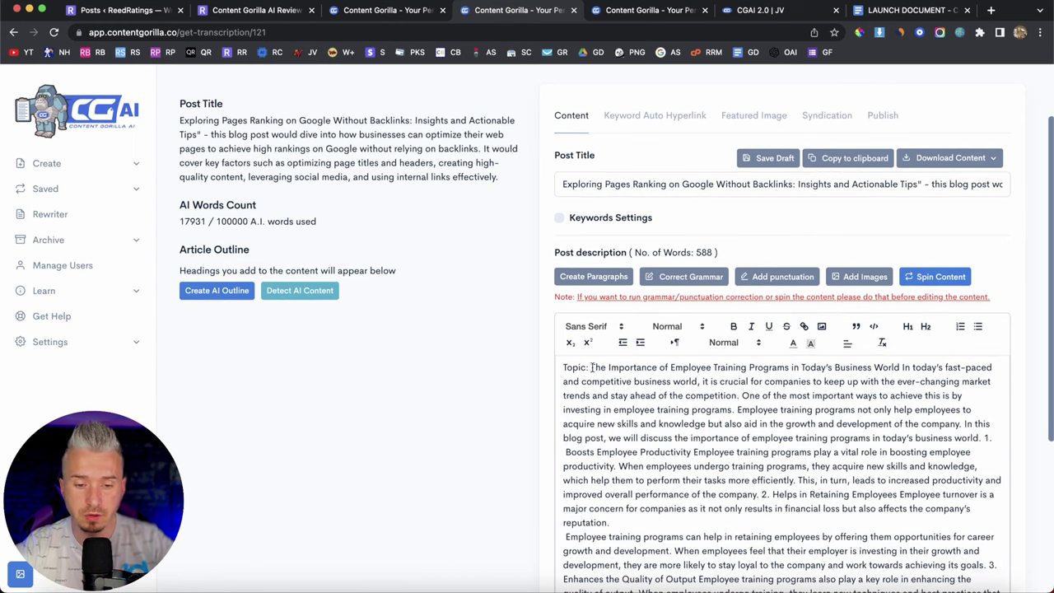
drag(590, 367, 735, 409)
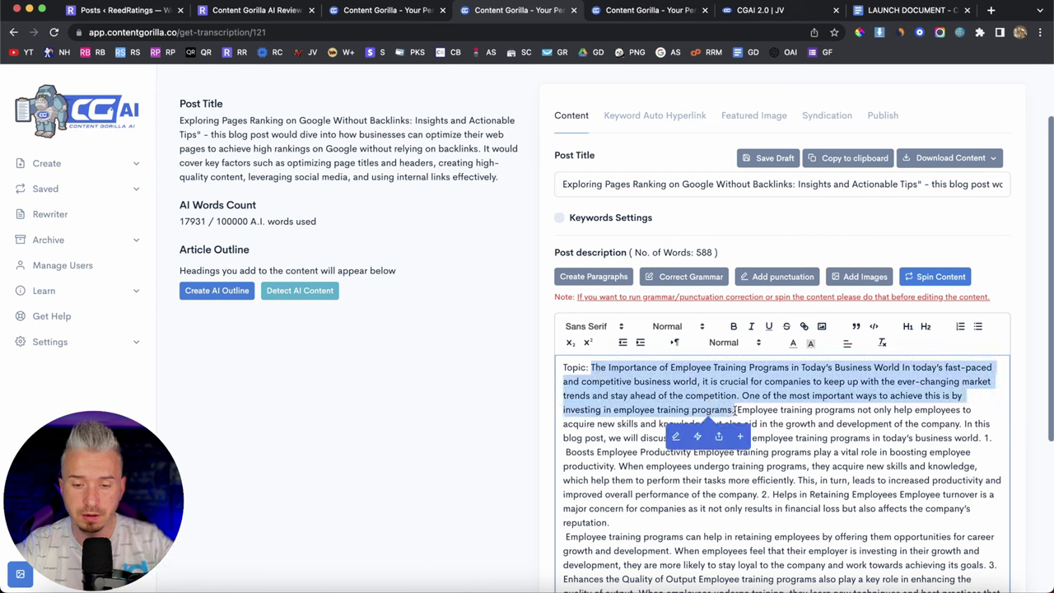
key(BackSpace)
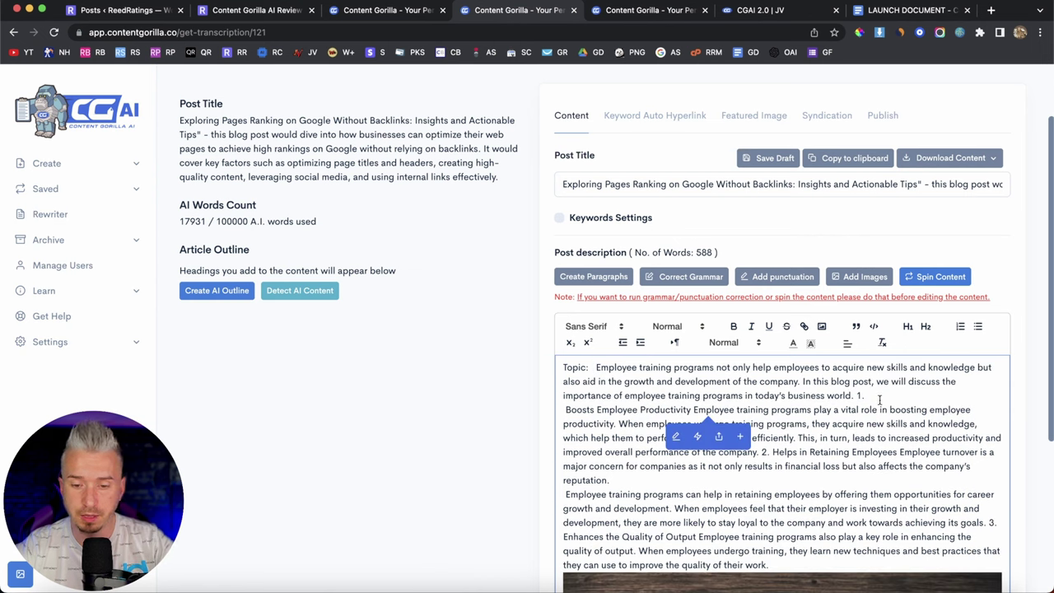
shift+click(880, 400)
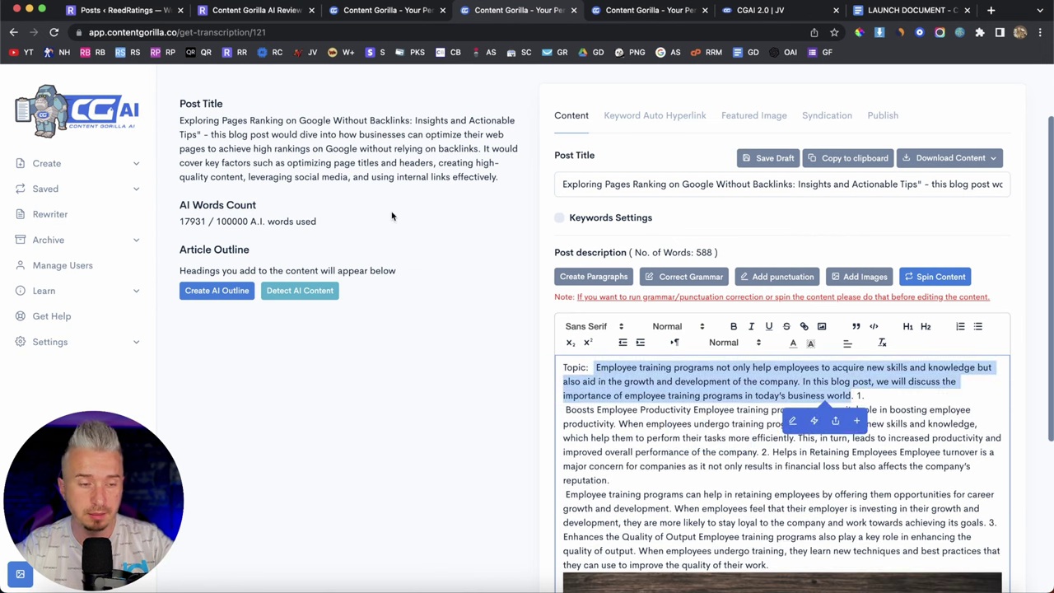
click(56, 215)
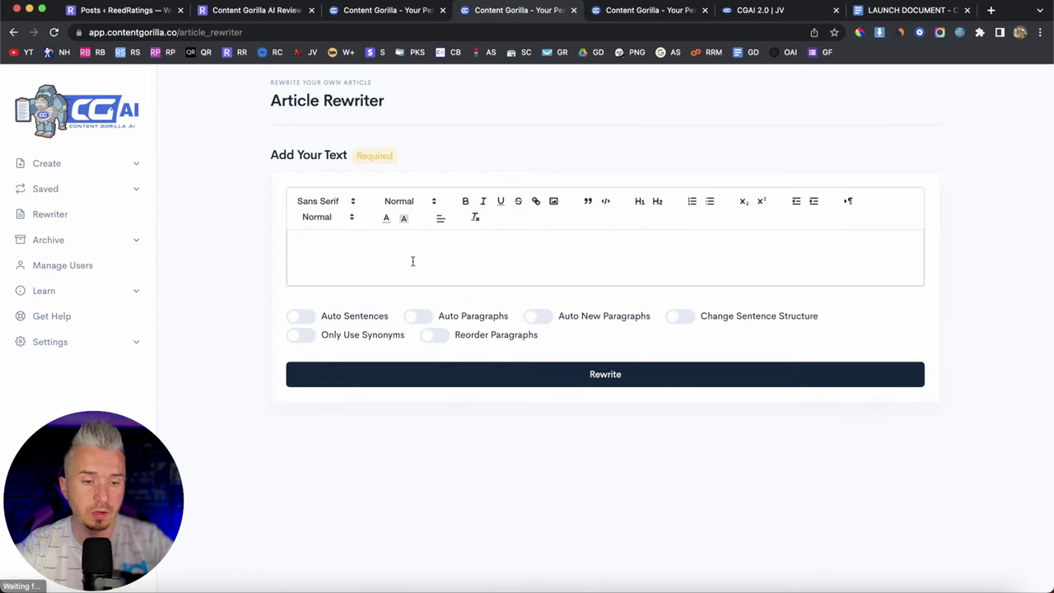
click(409, 261)
text(Employee training programs not only help employees to acquire new skills and knowledge but also aid in the growth and development of the company. In this blog post, we will discuss the importance of employee training programs in today's business world)
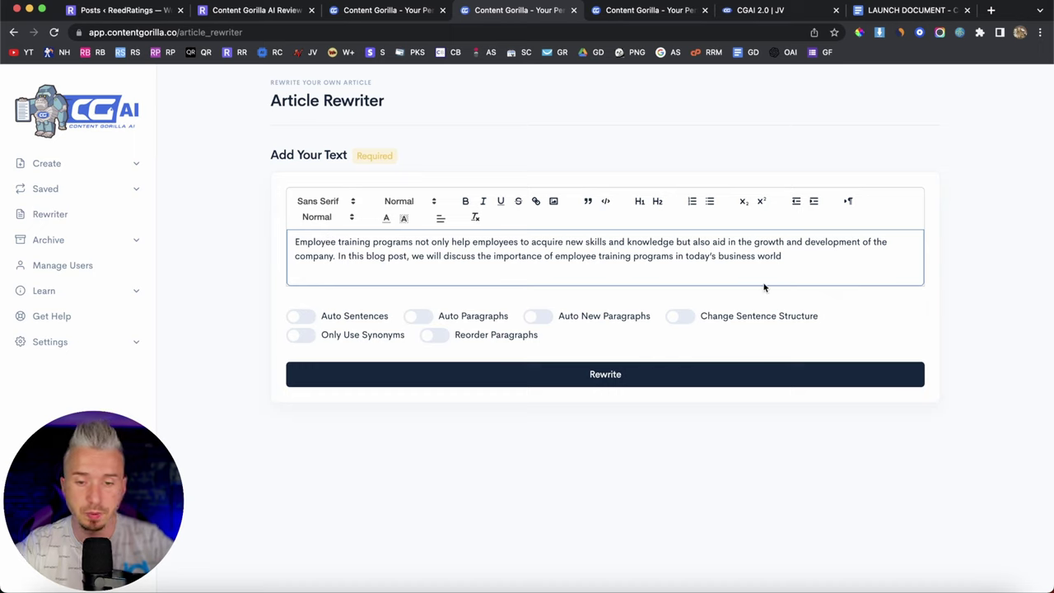
text(/)
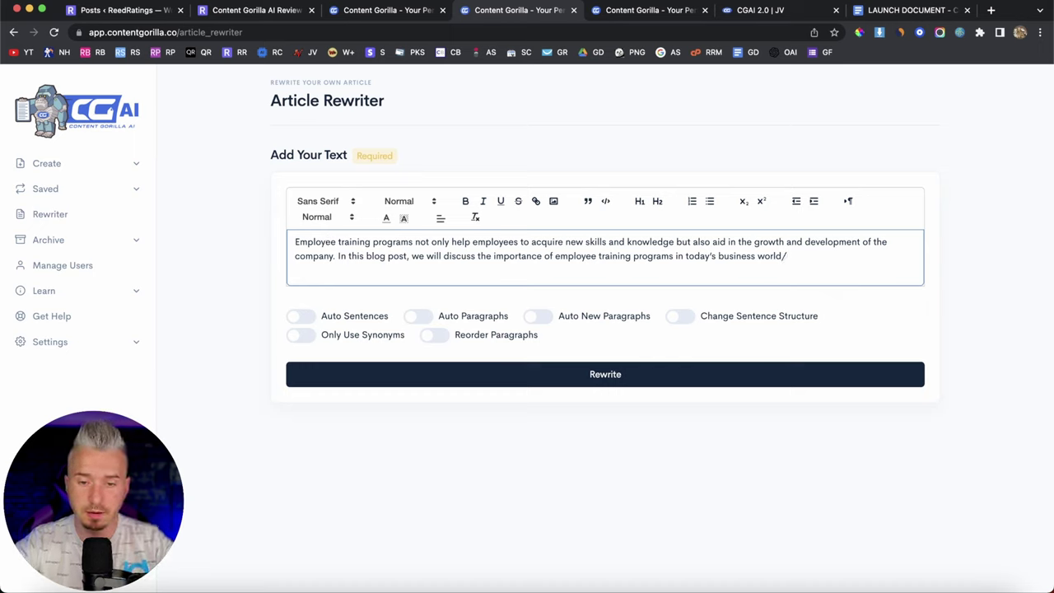
key(BackSpace)
text(.)
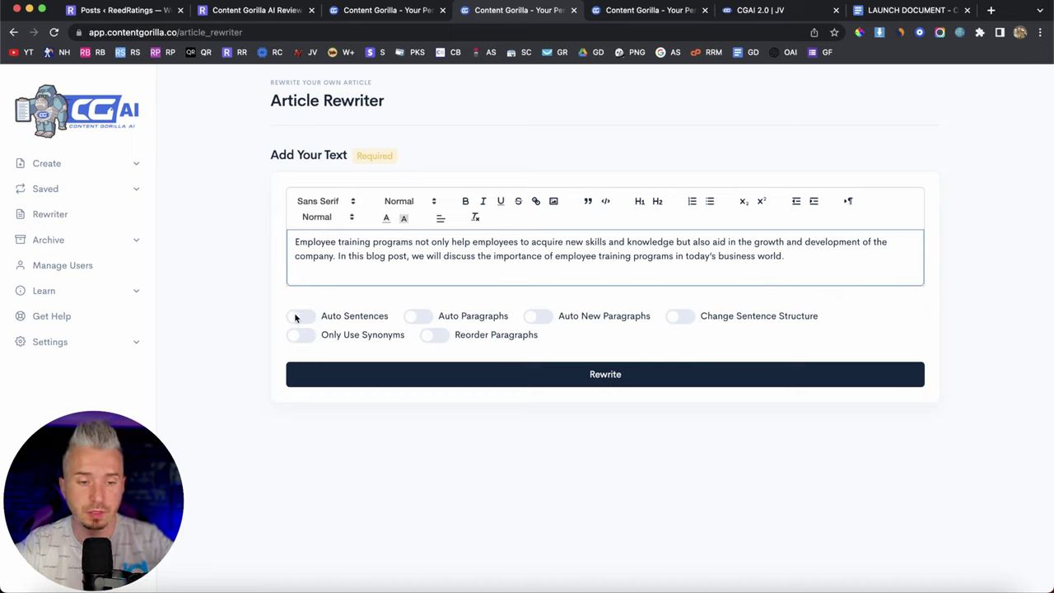
Spin it with Auto Sentences, Auto New Paragraphs, Change Sentence Structure and Reorder Paragraphs on, Only Use Synonyms off
click(301, 317)
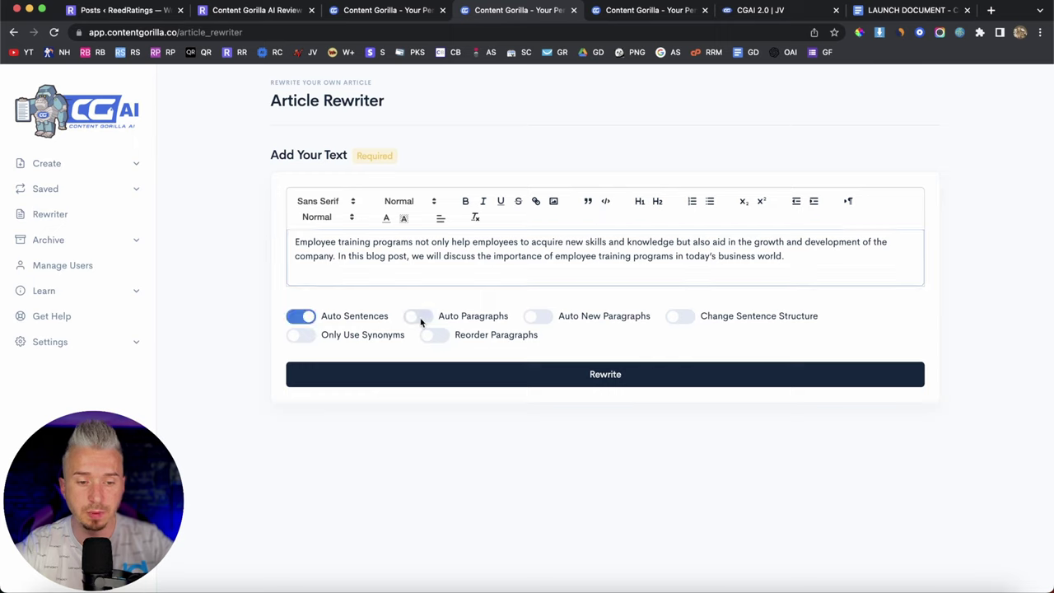
click(541, 319)
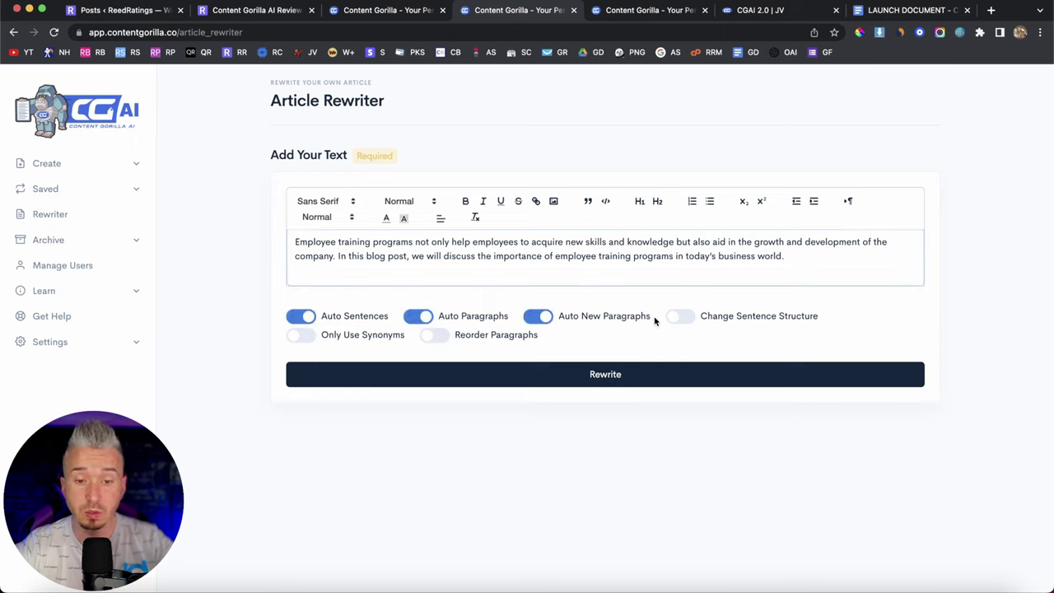
click(676, 319)
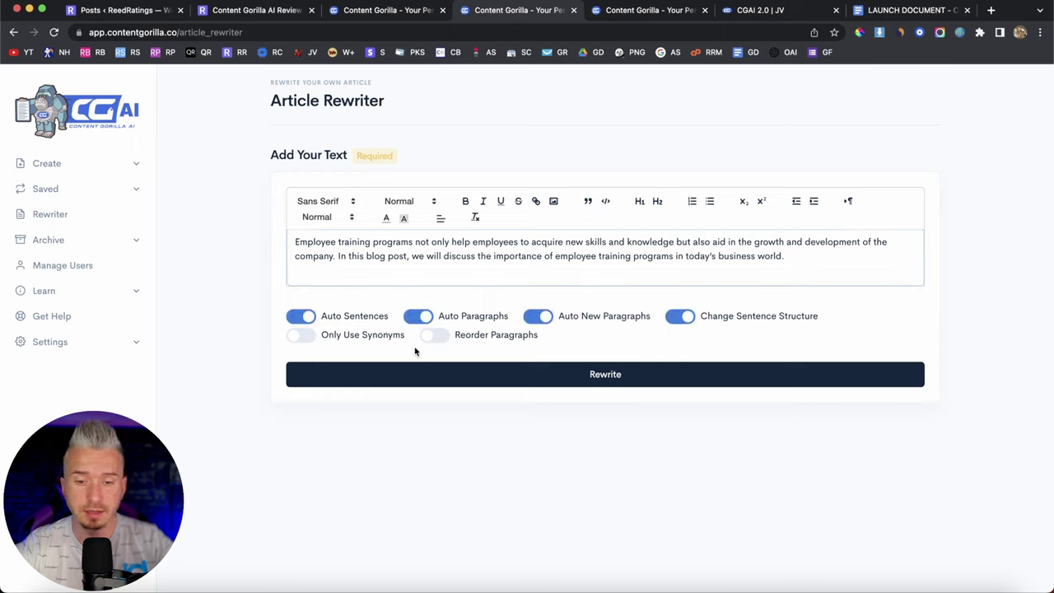
click(305, 338)
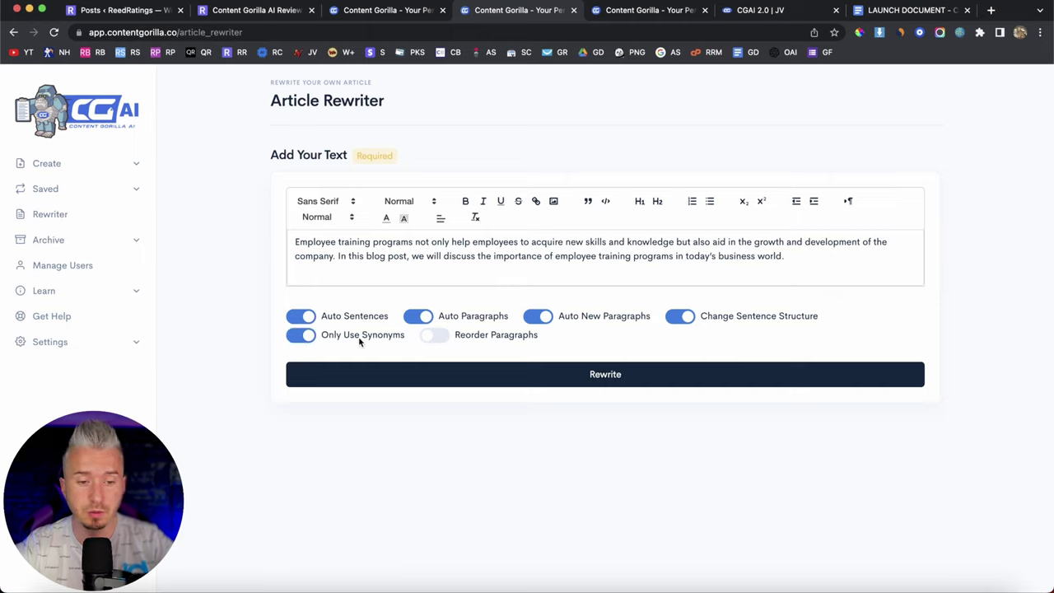
click(303, 336)
click(433, 336)
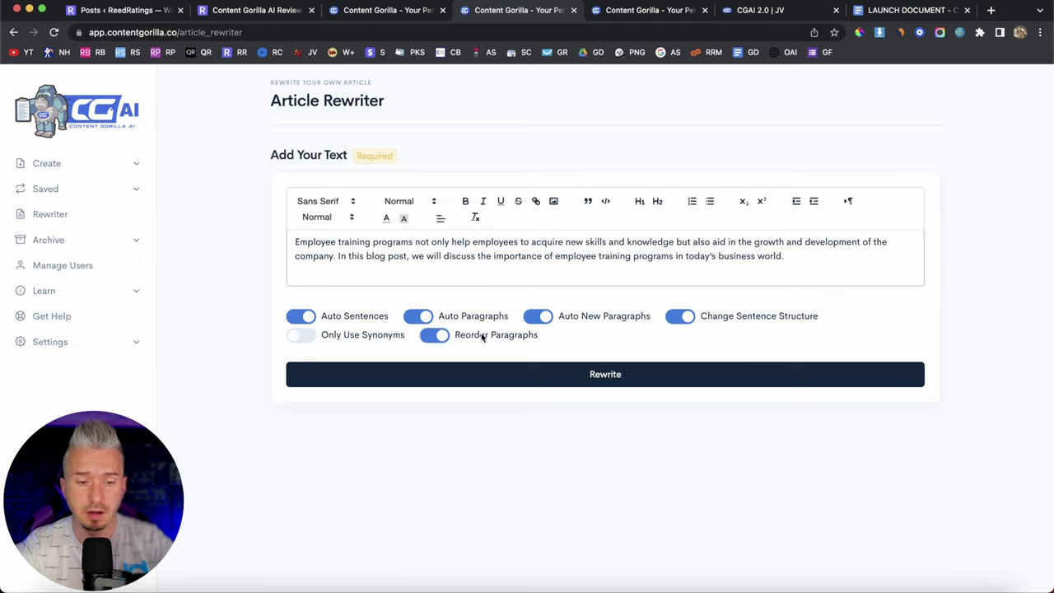
click(606, 385)
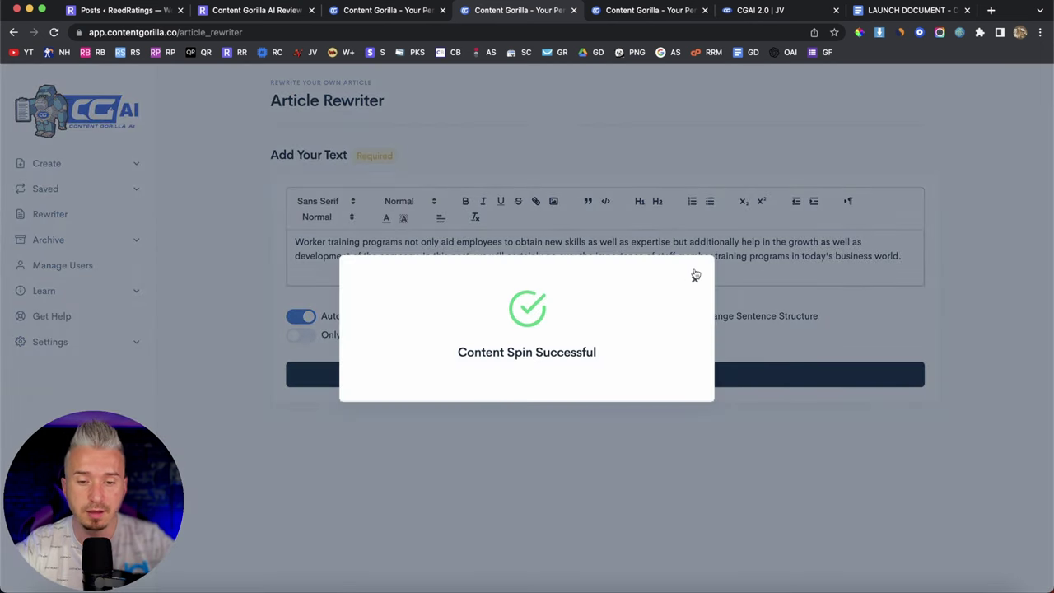
click(695, 276)
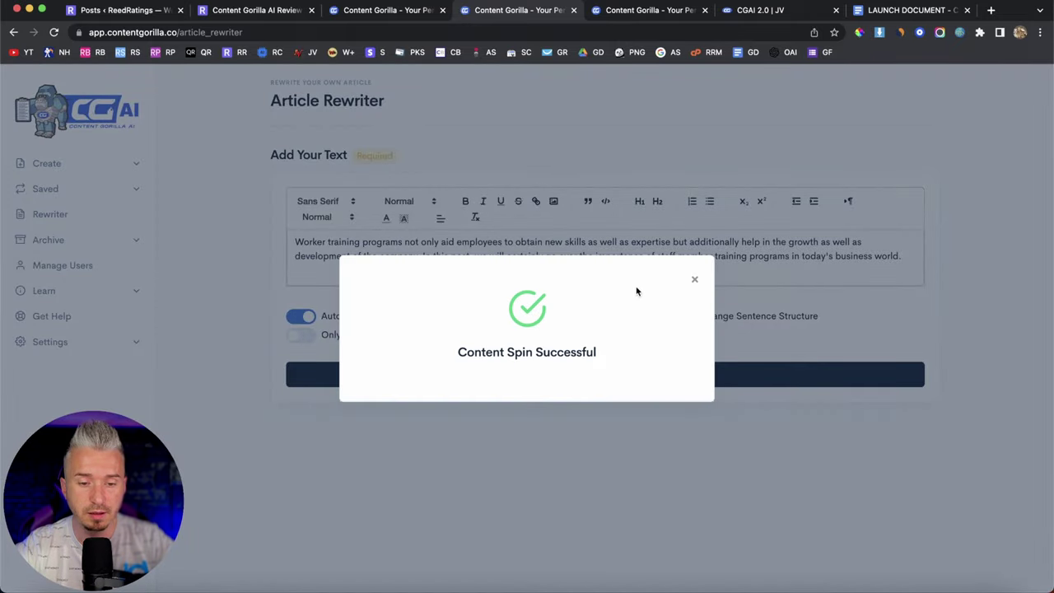
click(695, 280)
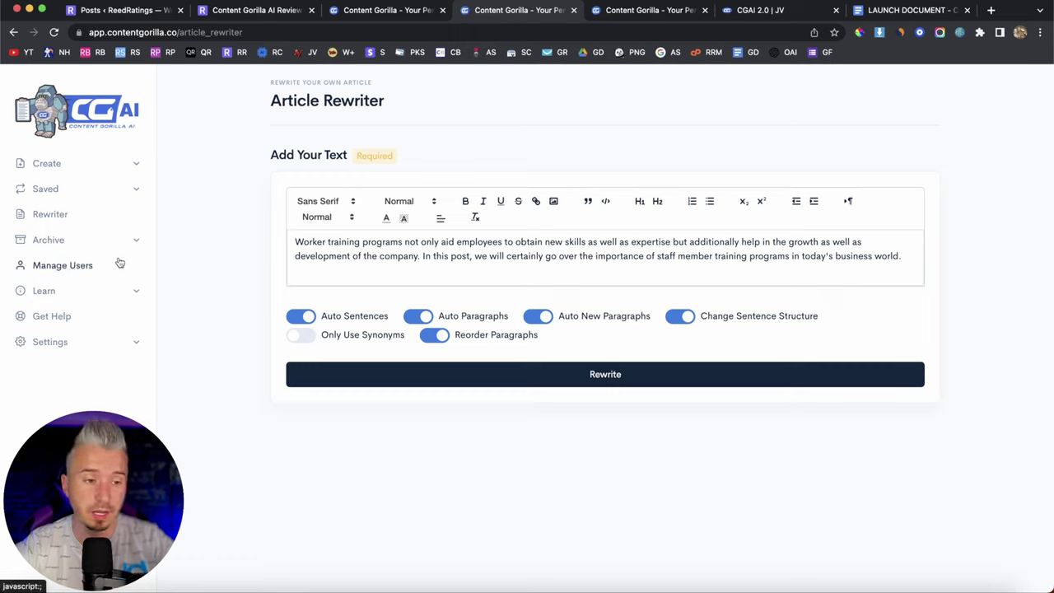
click(47, 163)
Switch from the Article Rewriter to the dashboard's suggested videos
click(61, 186)
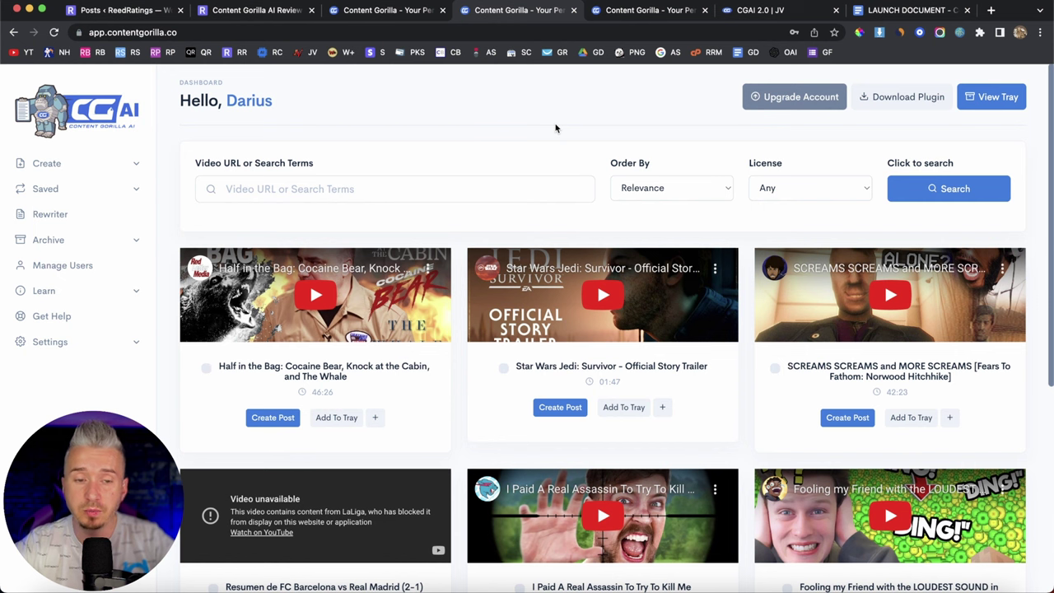
Return to the ReedRatings Content Gorilla AI Review tab and scroll through the article, then back toward its title
click(282, 9)
scroll(527, 321, down, 5)
scroll(527, 321, down, 5)
scroll(527, 321, down, 5)
scroll(527, 324, down, 5)
scroll(527, 325, down, 5)
scroll(527, 325, down, 5)
scroll(527, 325, down, 3)
scroll(526, 325, up, 10)
scroll(527, 324, down, 5)
scroll(527, 324, down, 5)
scroll(527, 324, down, 5)
scroll(527, 324, down, 5)
scroll(563, 331, down, 5)
scroll(563, 331, down, 5)
scroll(563, 331, up, 10)
scroll(563, 331, up, 7)
scroll(563, 331, up, 10)
scroll(564, 331, up, 10)
scroll(461, 354, up, 10)
Scroll back to the top of the ReedRatings review, showing the March 19, 2023 date
scroll(378, 378, up, 10)
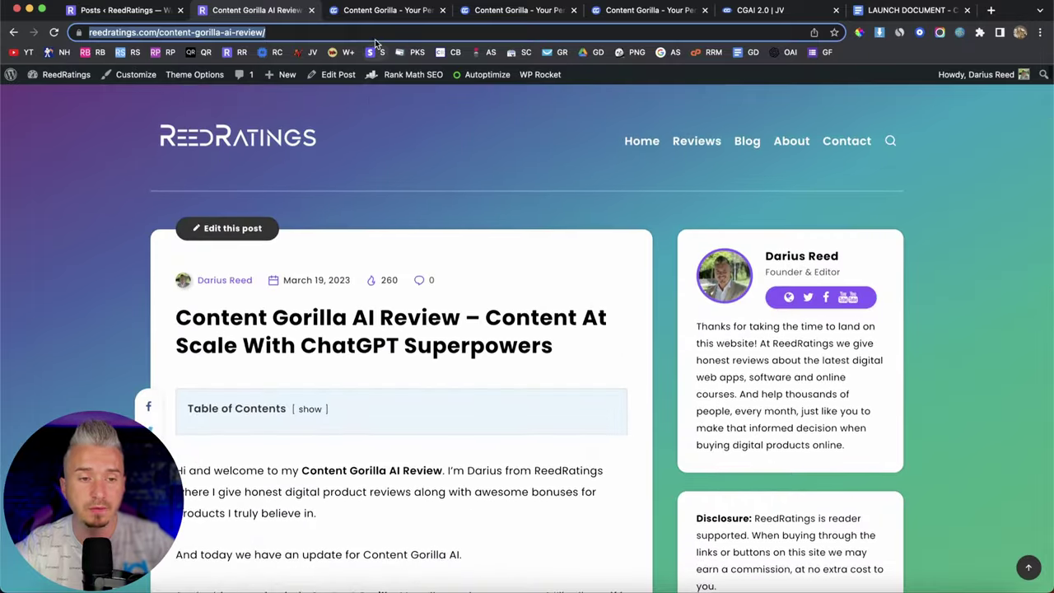